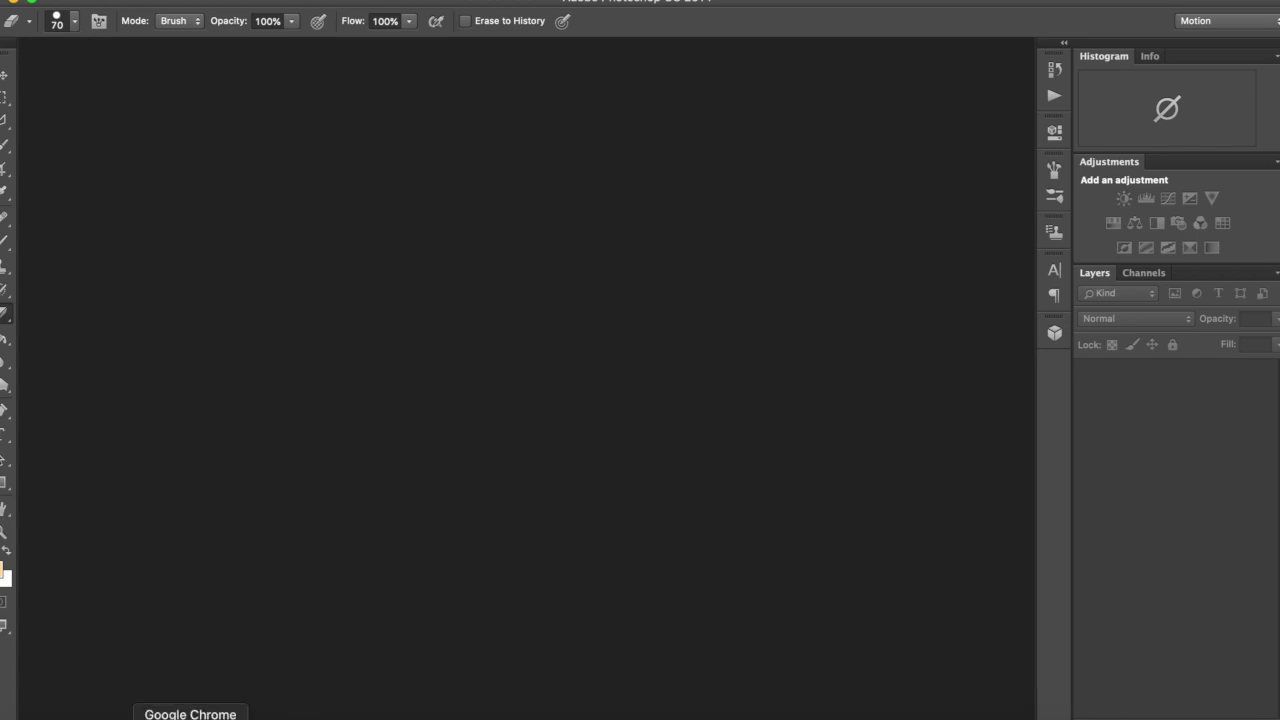
- Switch to Google Chrome and look up the recommended custom thumbnail image size and resolution in YouTube Help
left_click(190, 716)
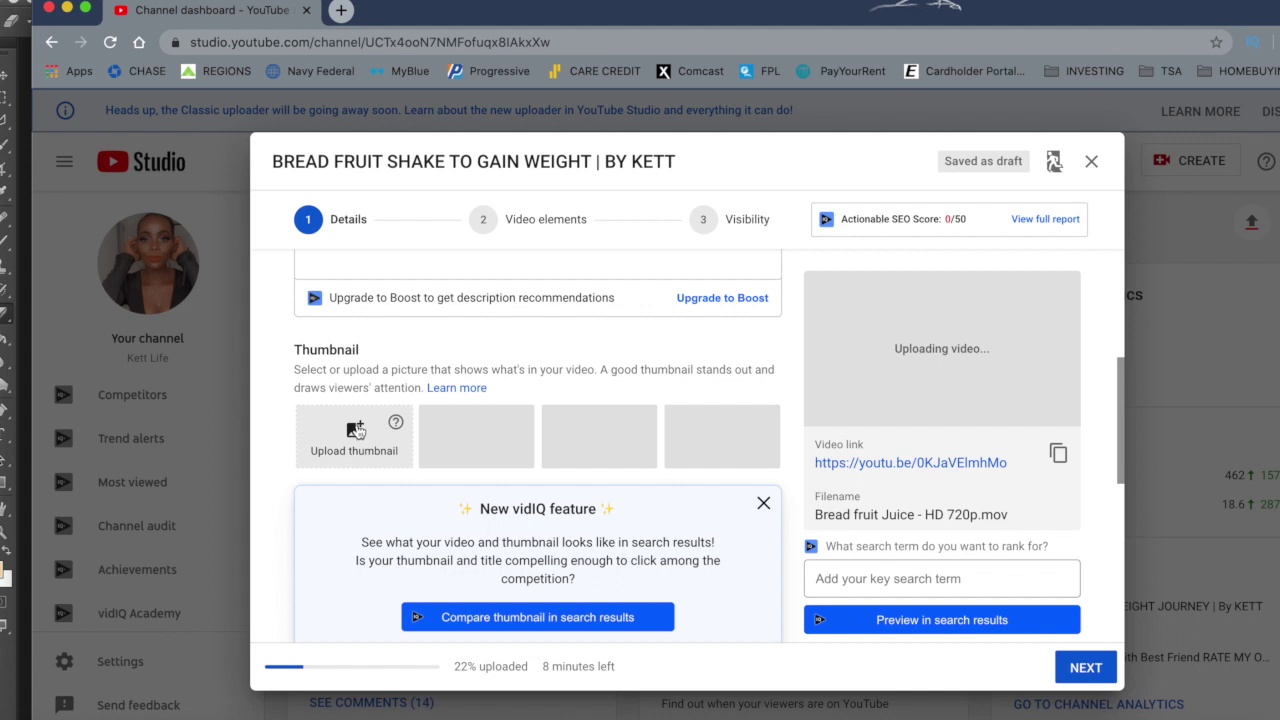
mouse_move(396, 426)
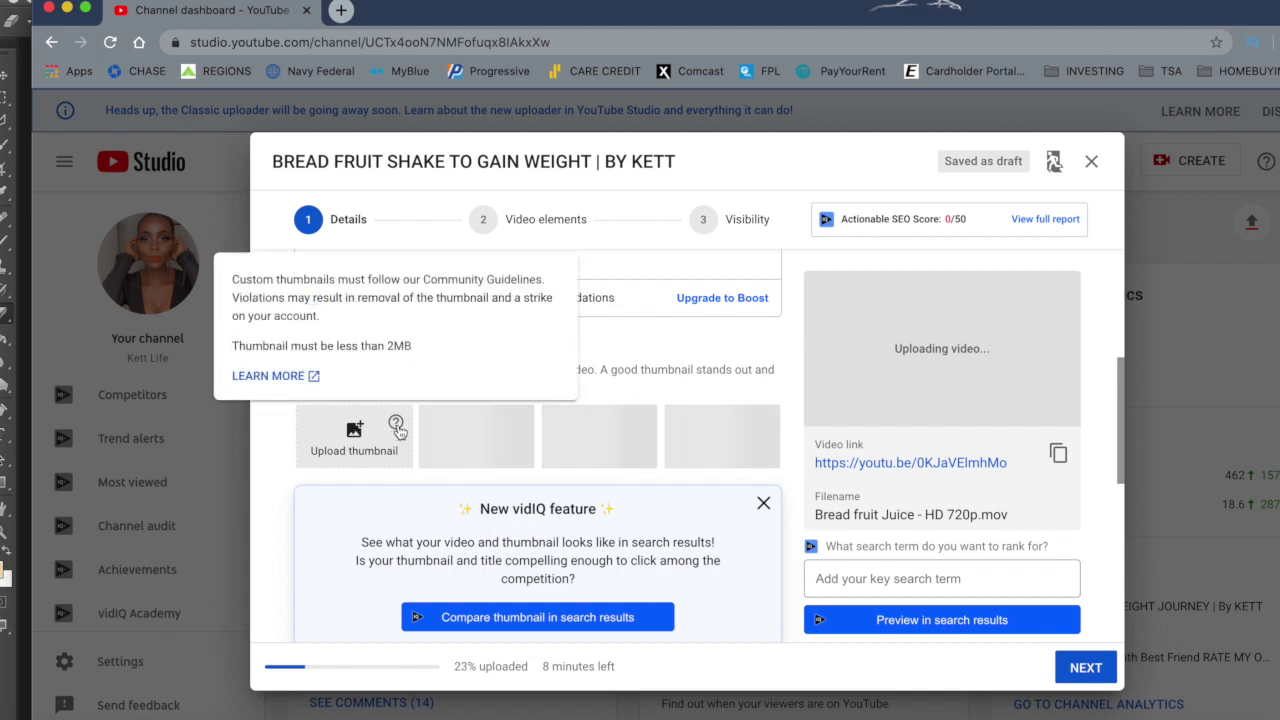
left_click(284, 382)
scroll(340, 472, "down", 8)
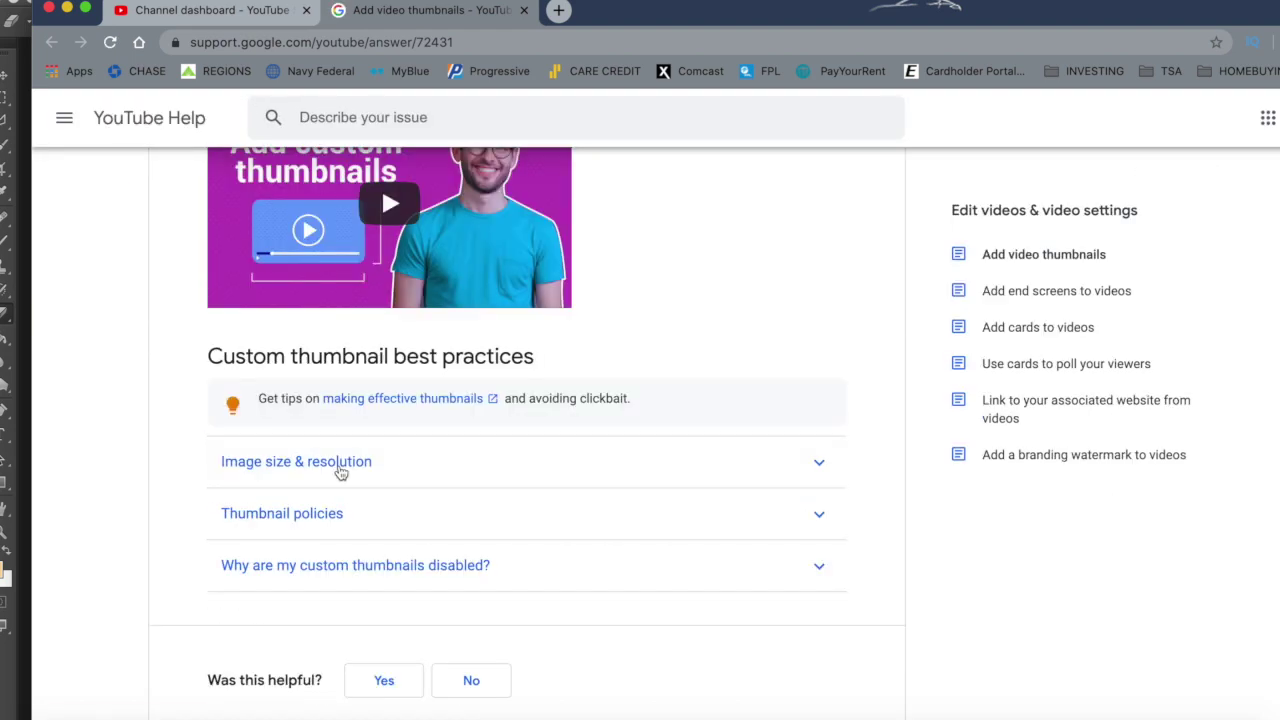
left_click(340, 468)
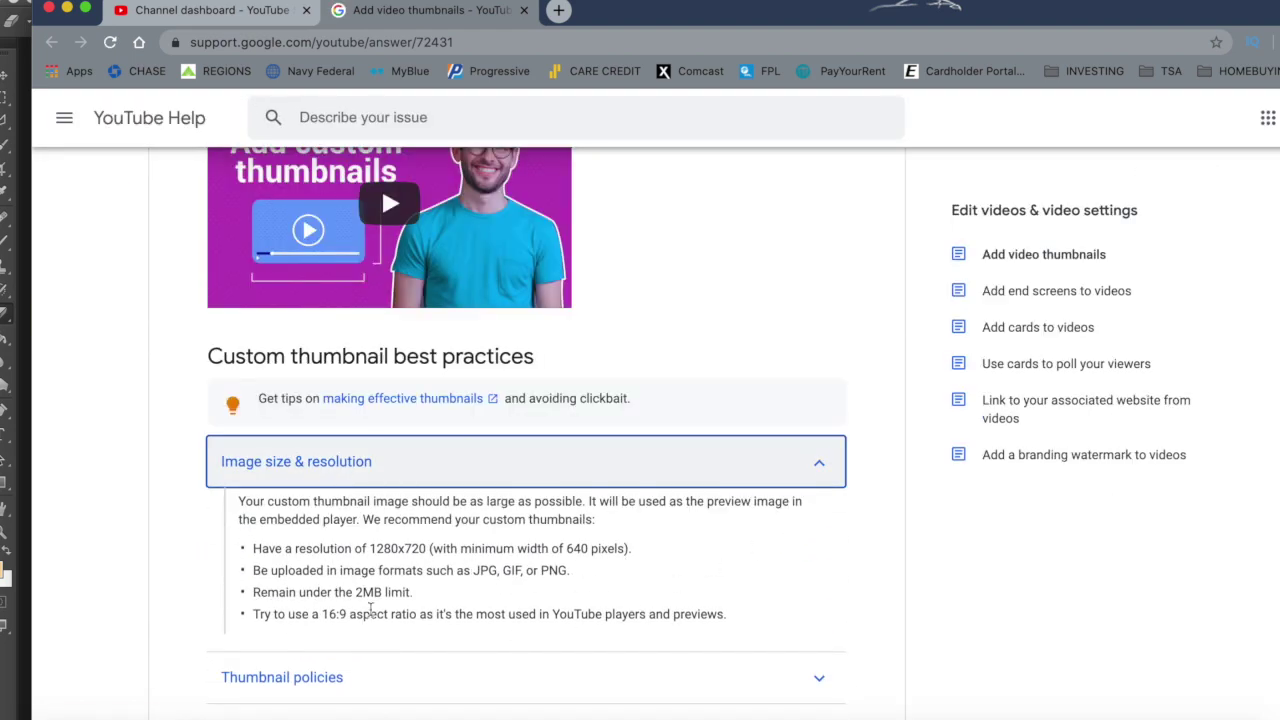
left_click_drag(255, 552, 631, 549)
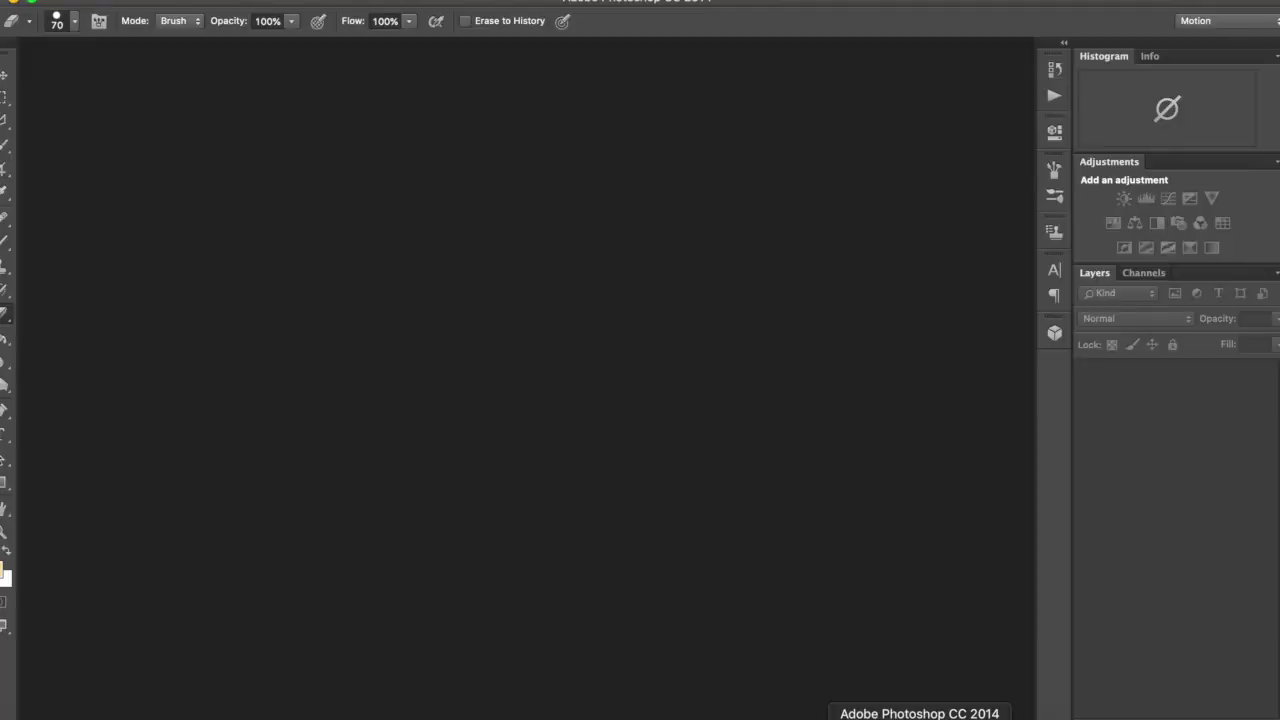
- Switch to Photoshop and create a new document 1280 pixels wide and 720 pixels high
left_click(120, 0)
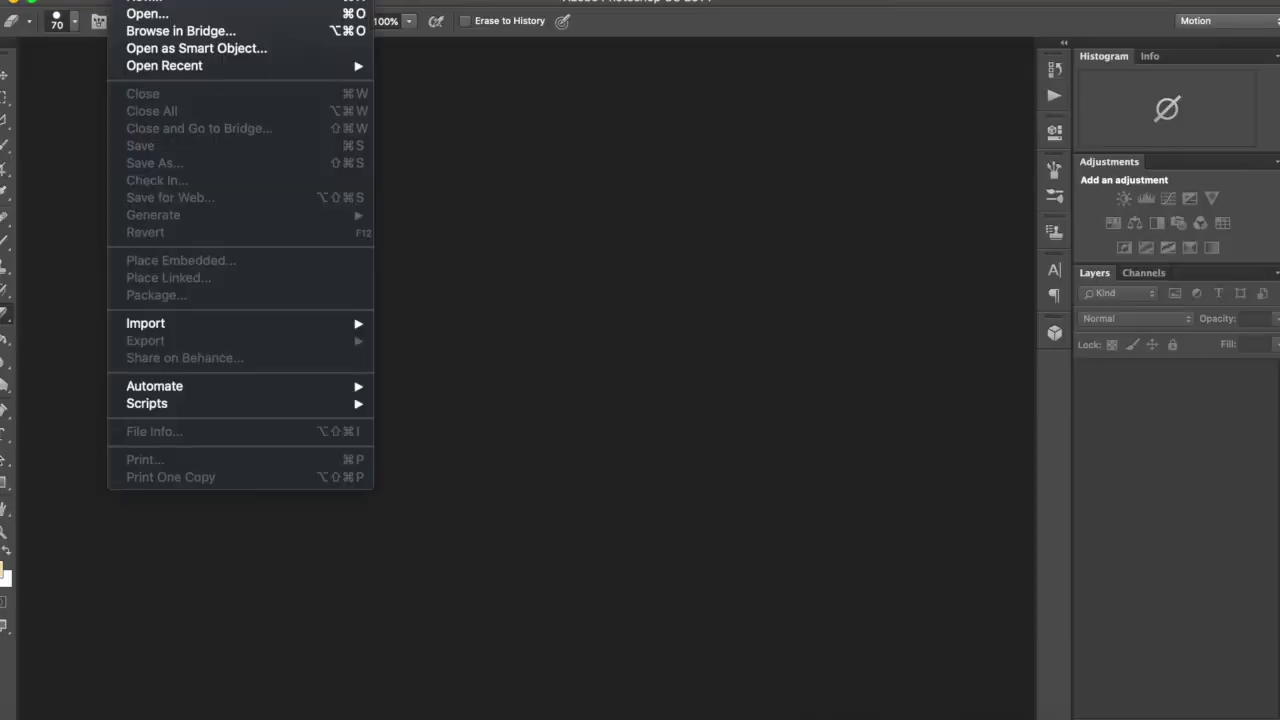
left_click(136, 1)
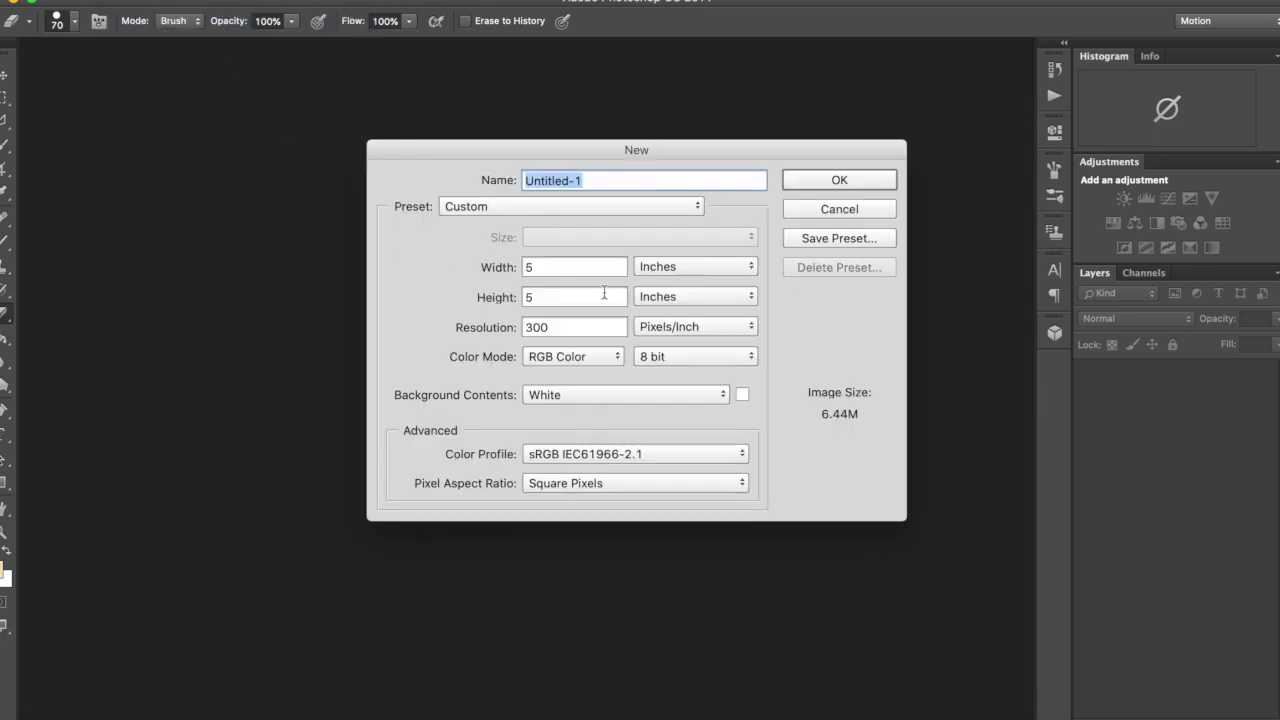
left_click(667, 268)
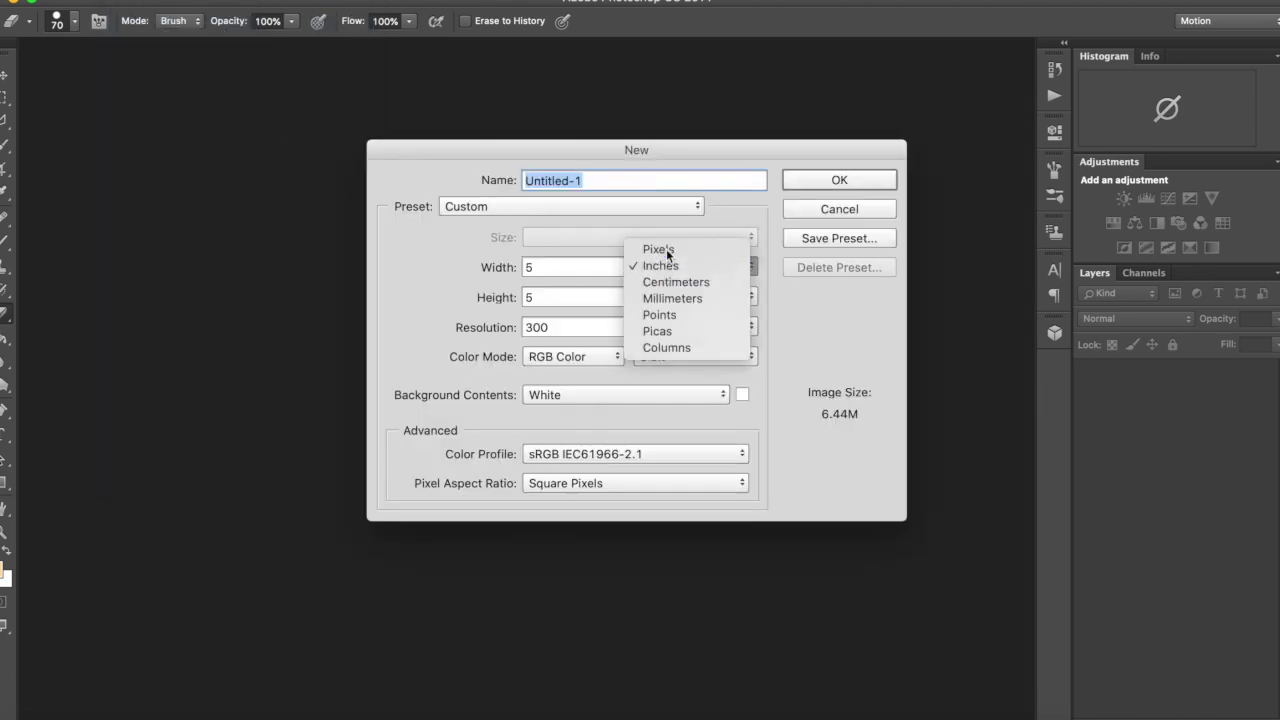
left_click(662, 250)
type("1280")
key("Tab")
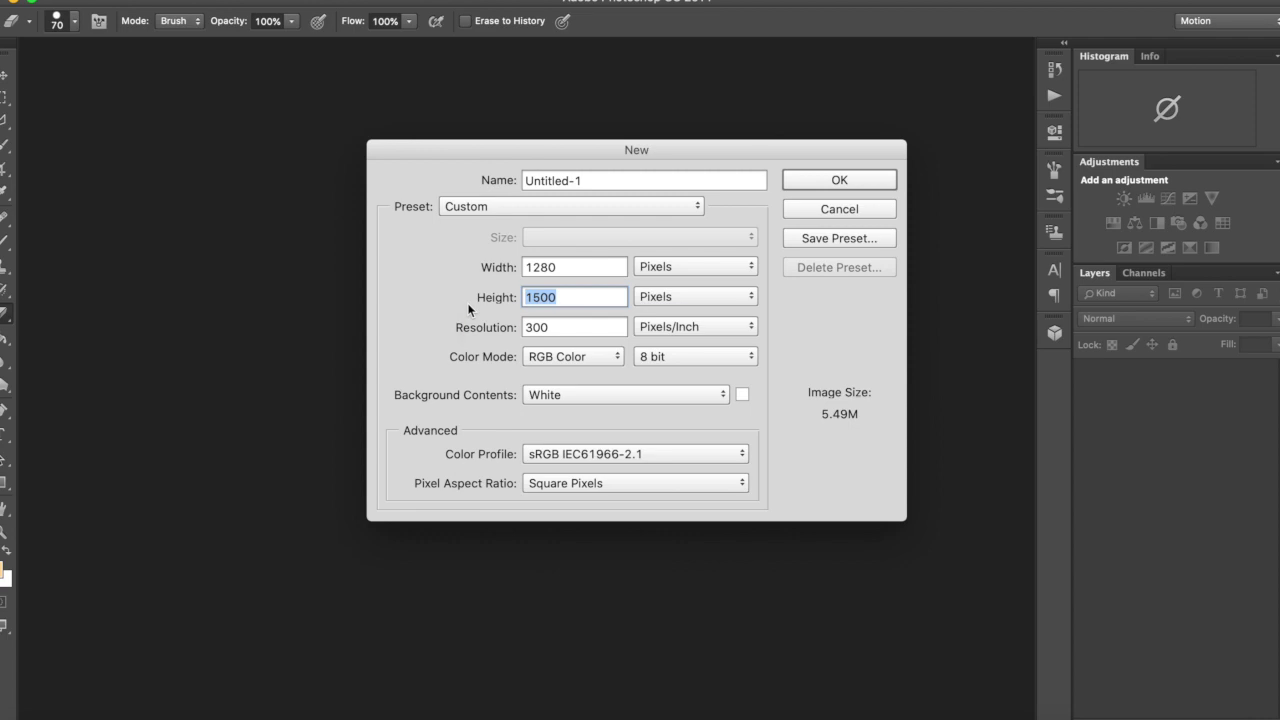
type("720")
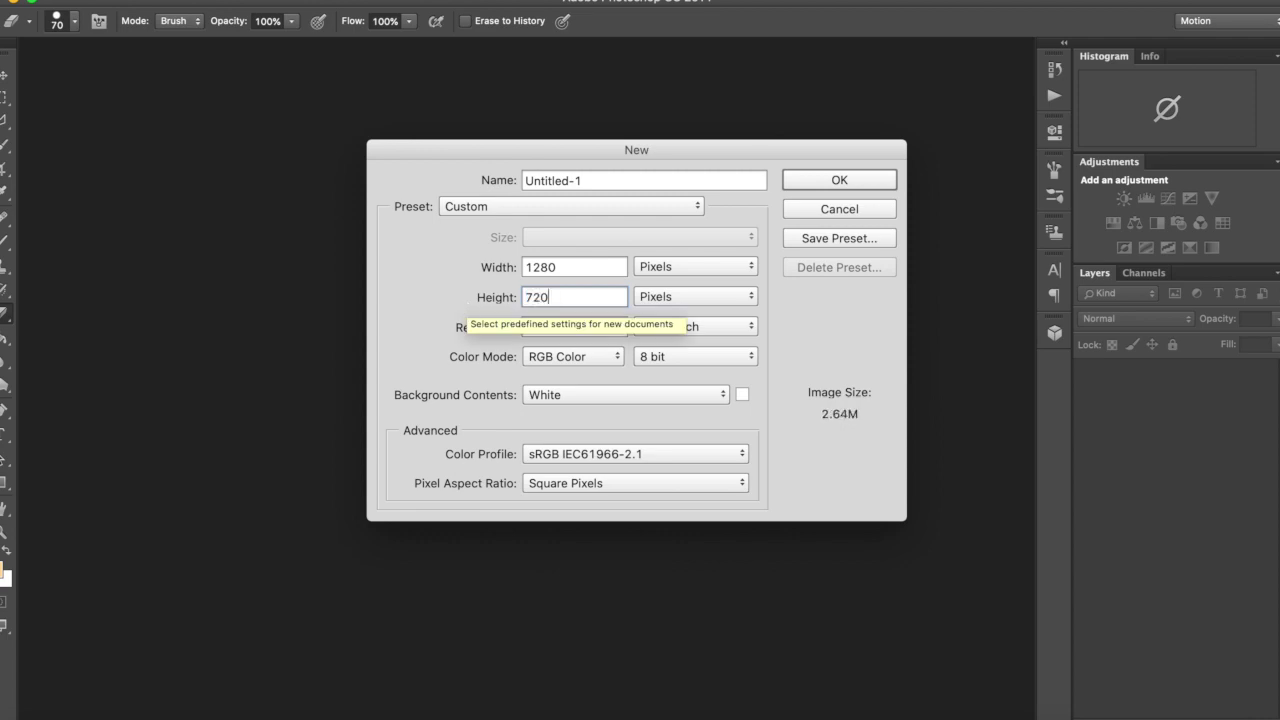
left_click(864, 183)
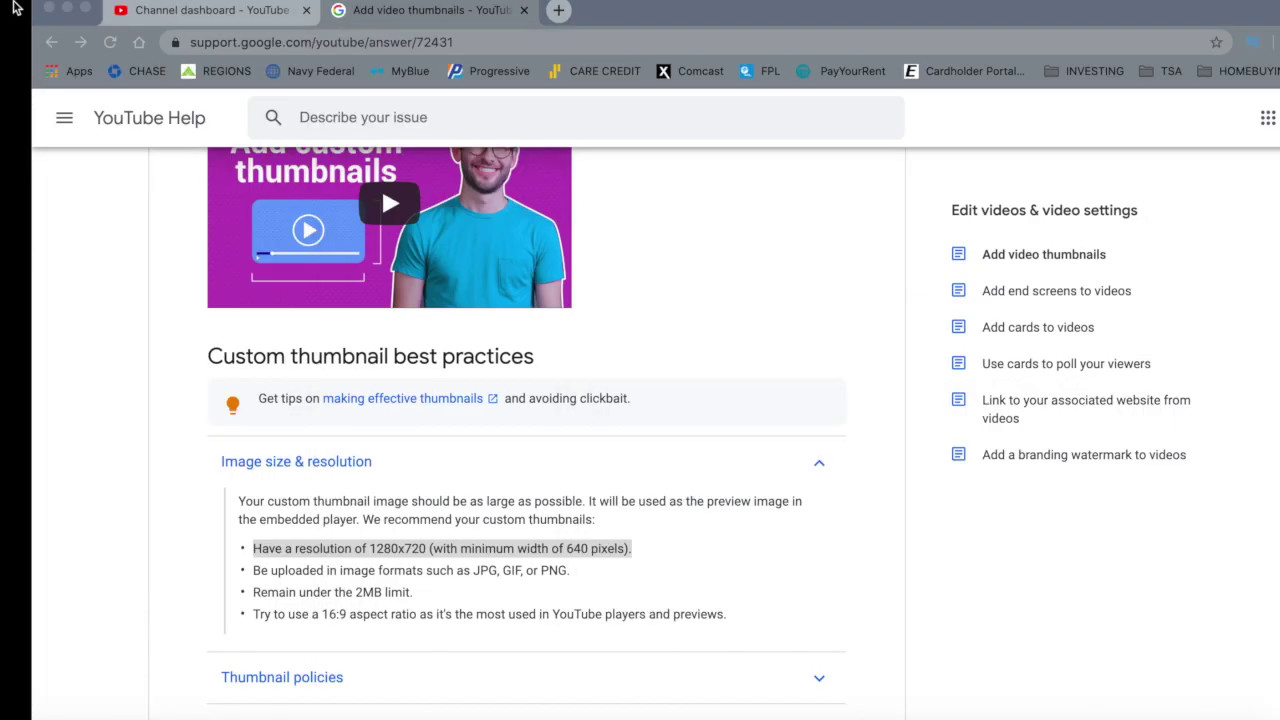
- Put the browser window away, open the Bread Fruit project in iMovie and go to the halved breadfruit clip near the timeline's start
left_click(67, 9)
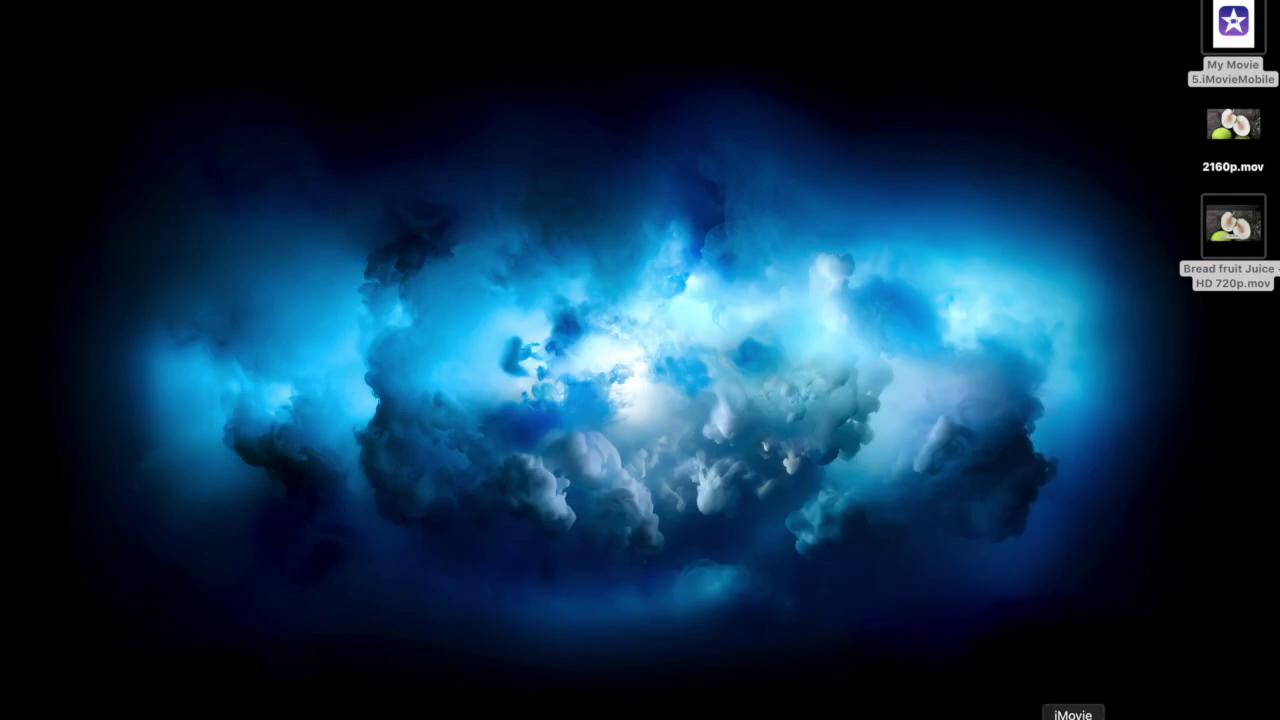
left_click(1073, 712)
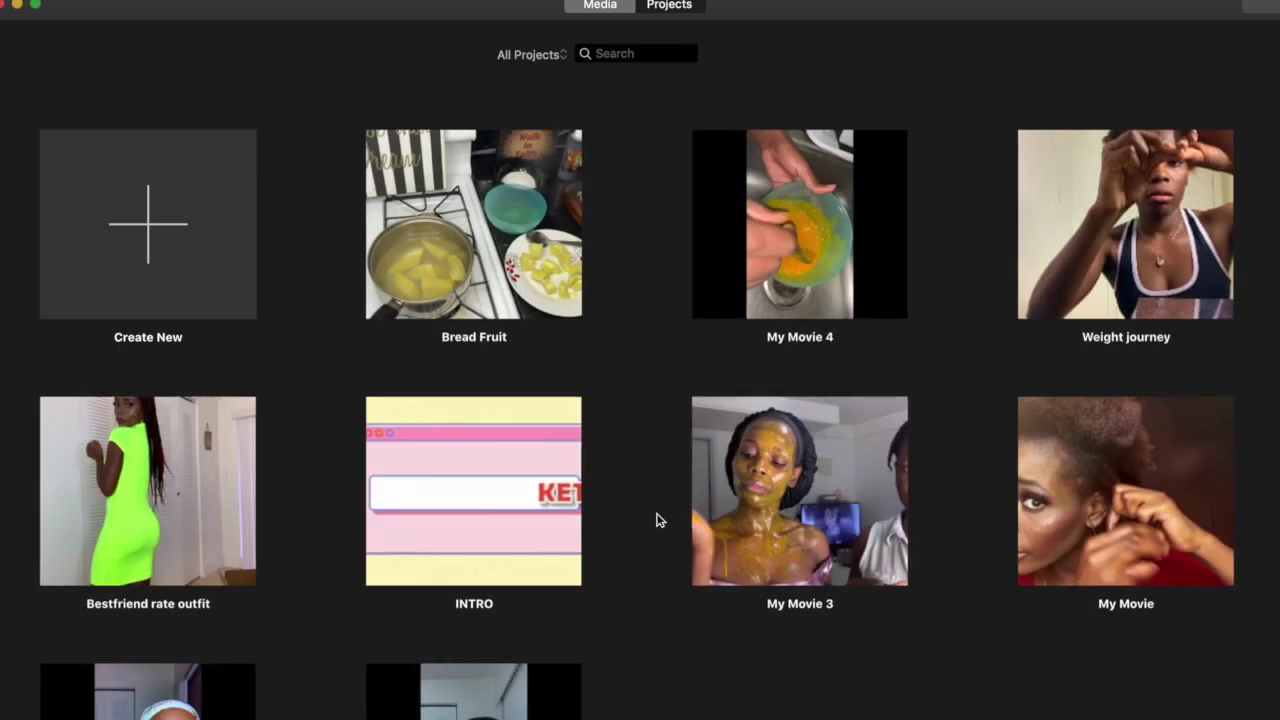
double_click(509, 265)
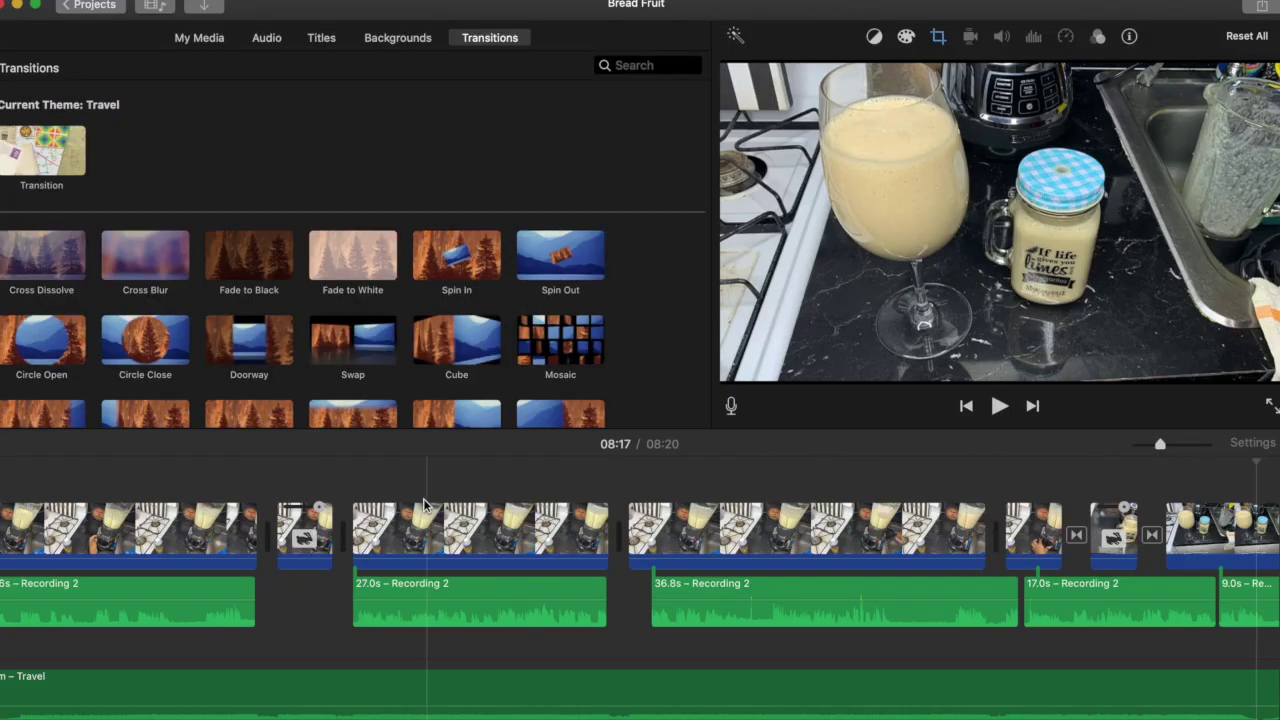
scroll(433, 490, "left", 10)
scroll(420, 512, "left", 10)
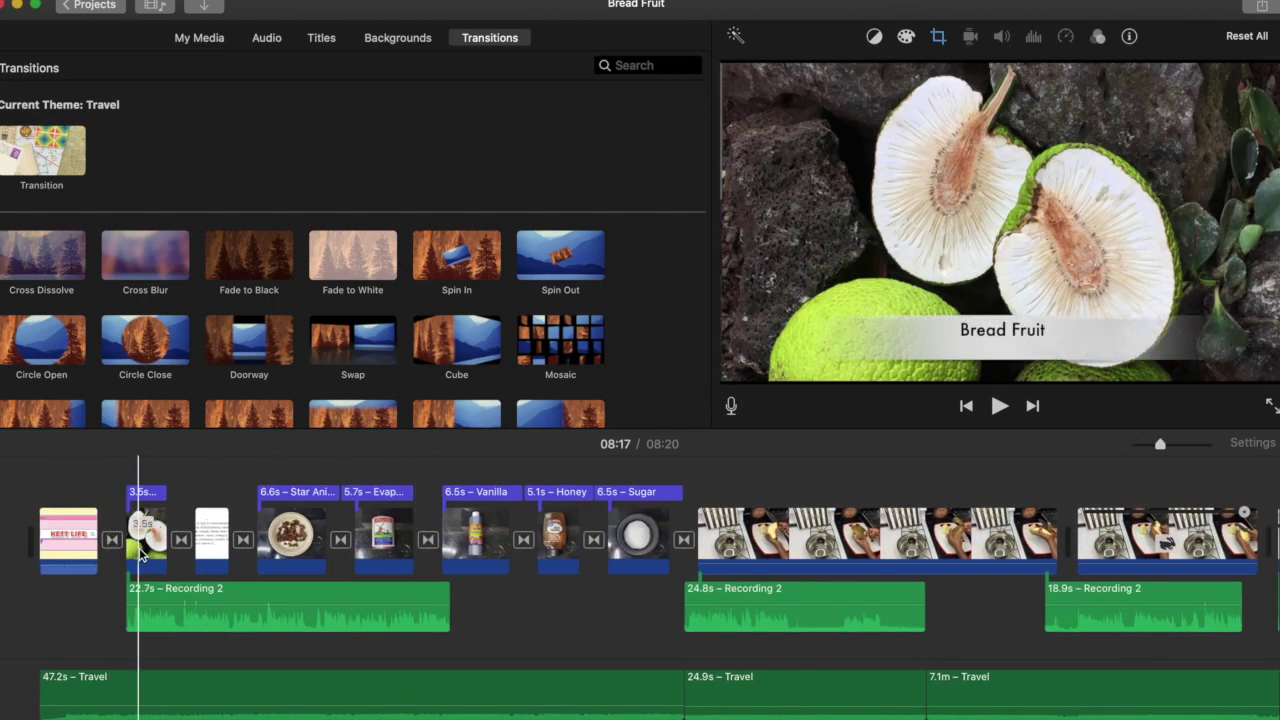
- Show the halved breadfruit clip full screen, pause it and take a screenshot of the frame
key("super+shift+f")
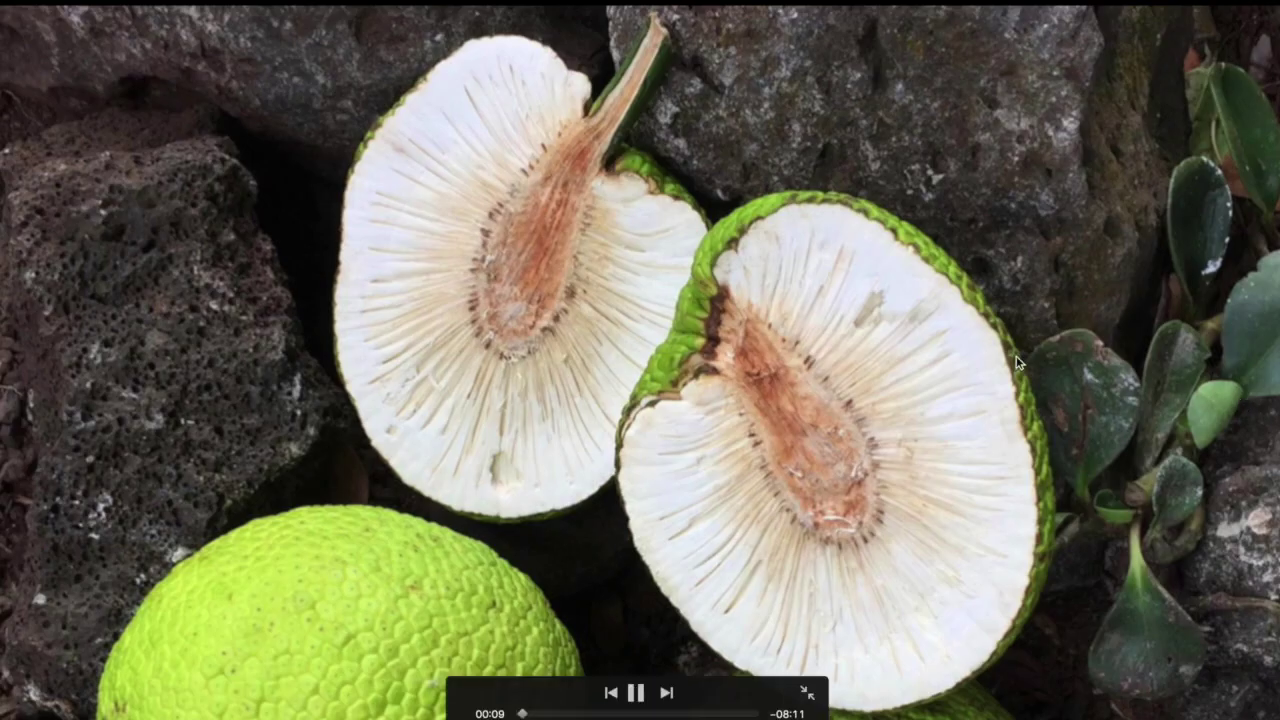
key("space")
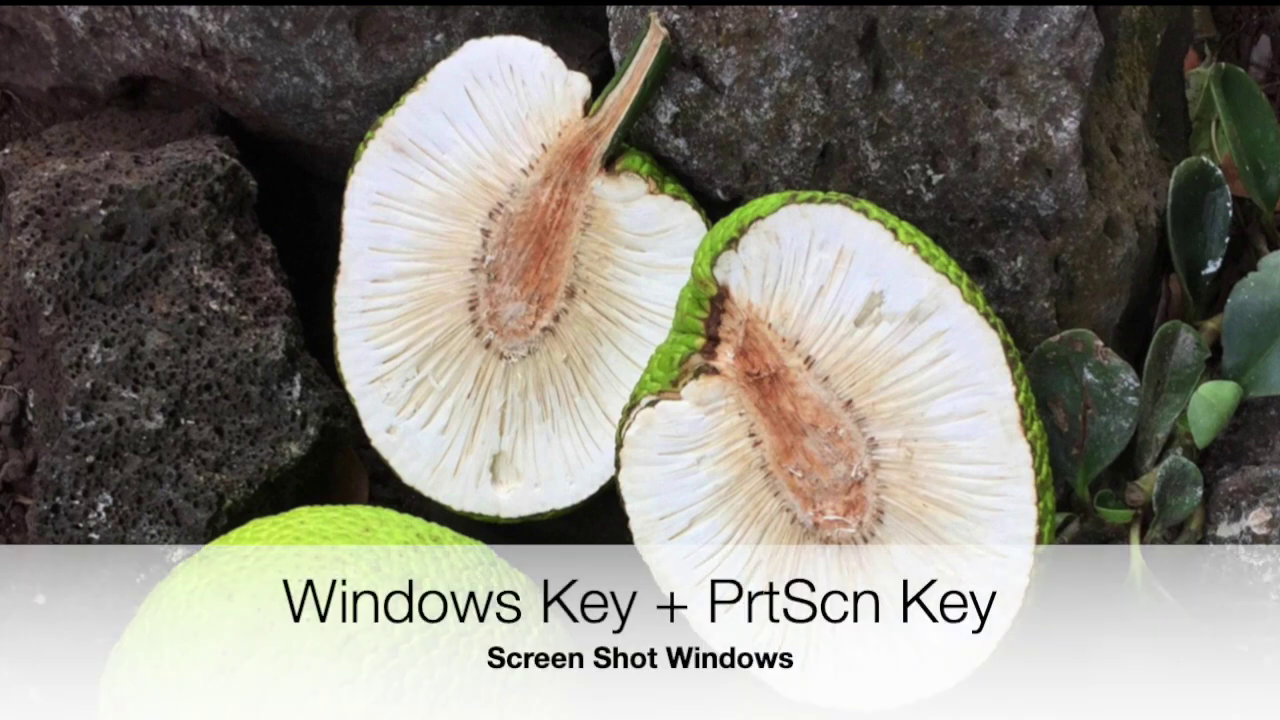
key("super+shift+3")
- Open the new screenshot for markup, crop off the black bands around the breadfruit picture and save it
left_click(1211, 677)
left_click(68, 41)
left_click(52, 2)
left_click(84, 175)
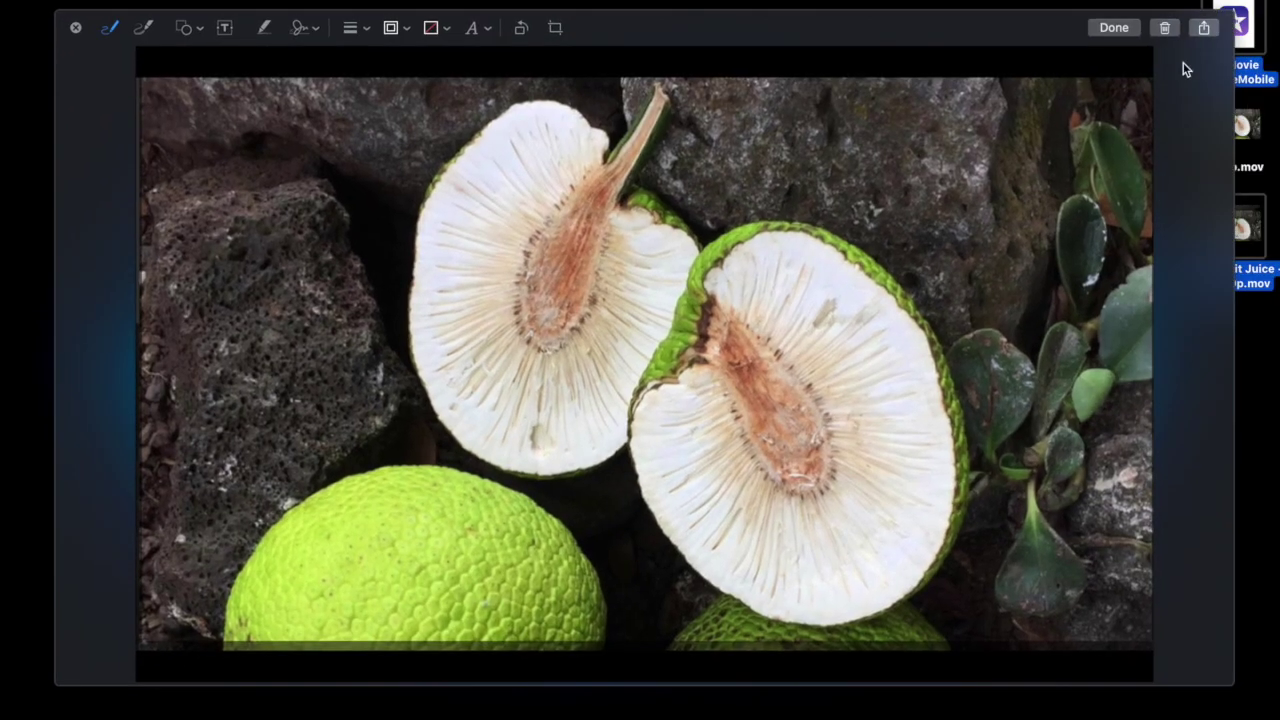
left_click(555, 28)
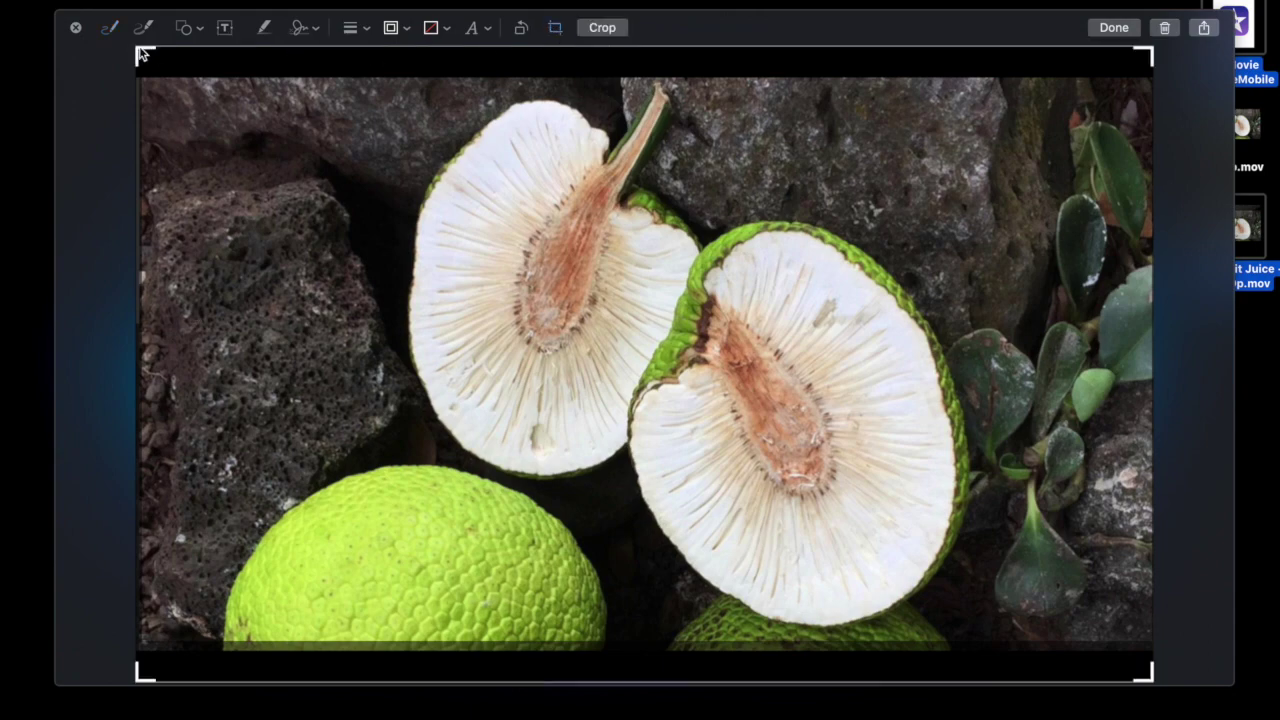
left_click_drag(140, 55, 149, 74)
left_click_drag(157, 686, 195, 625)
left_click(1125, 9)
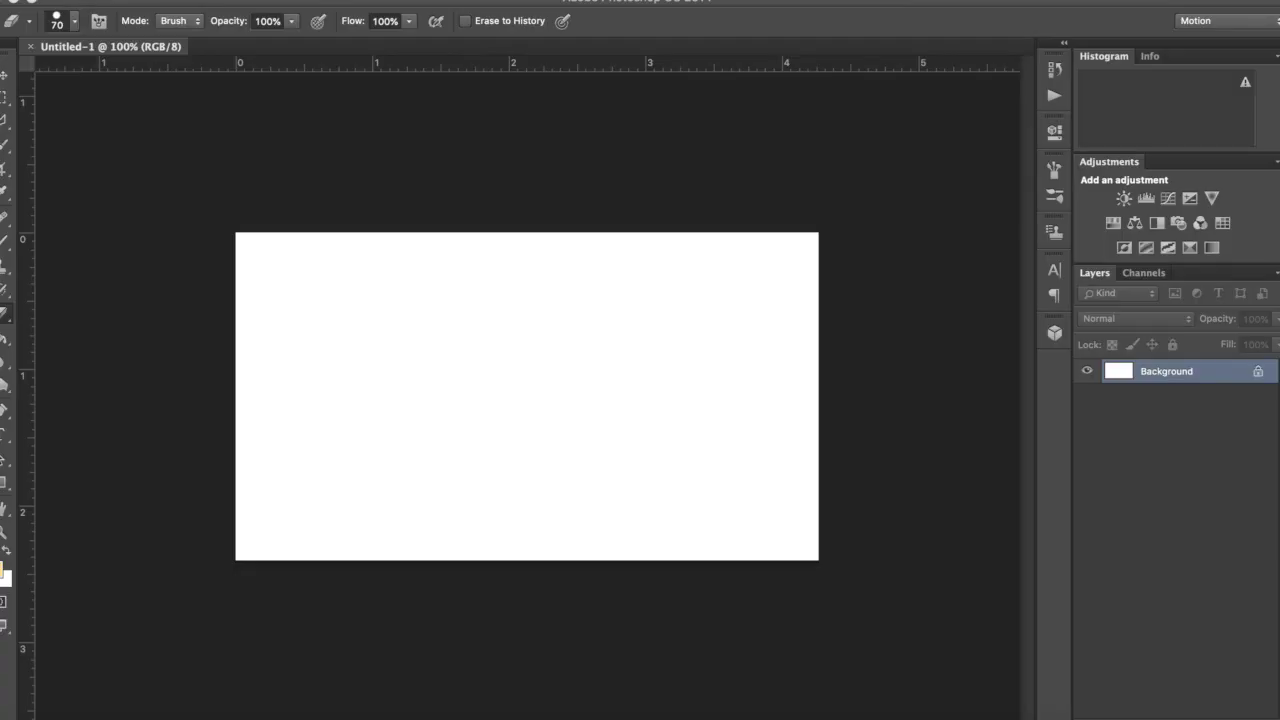
- Open the cropped breadfruit screenshot from the Desktop in Photoshop
left_click(130, 2)
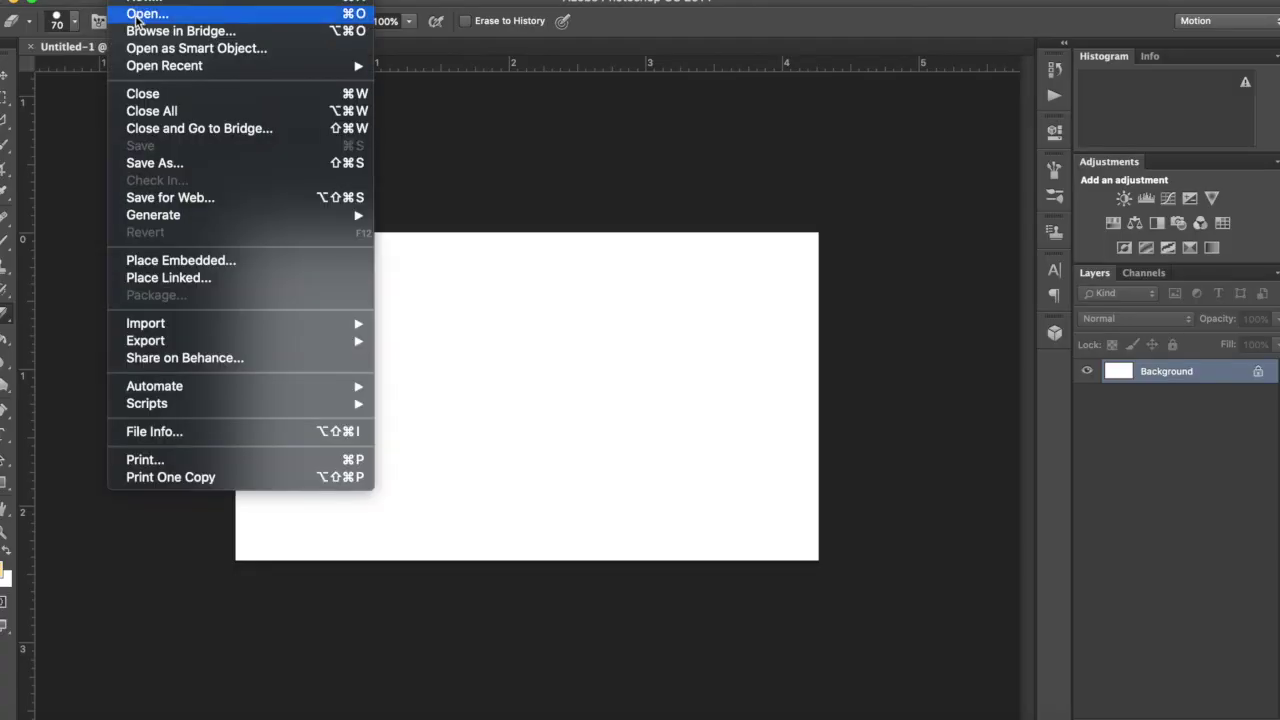
left_click(137, 16)
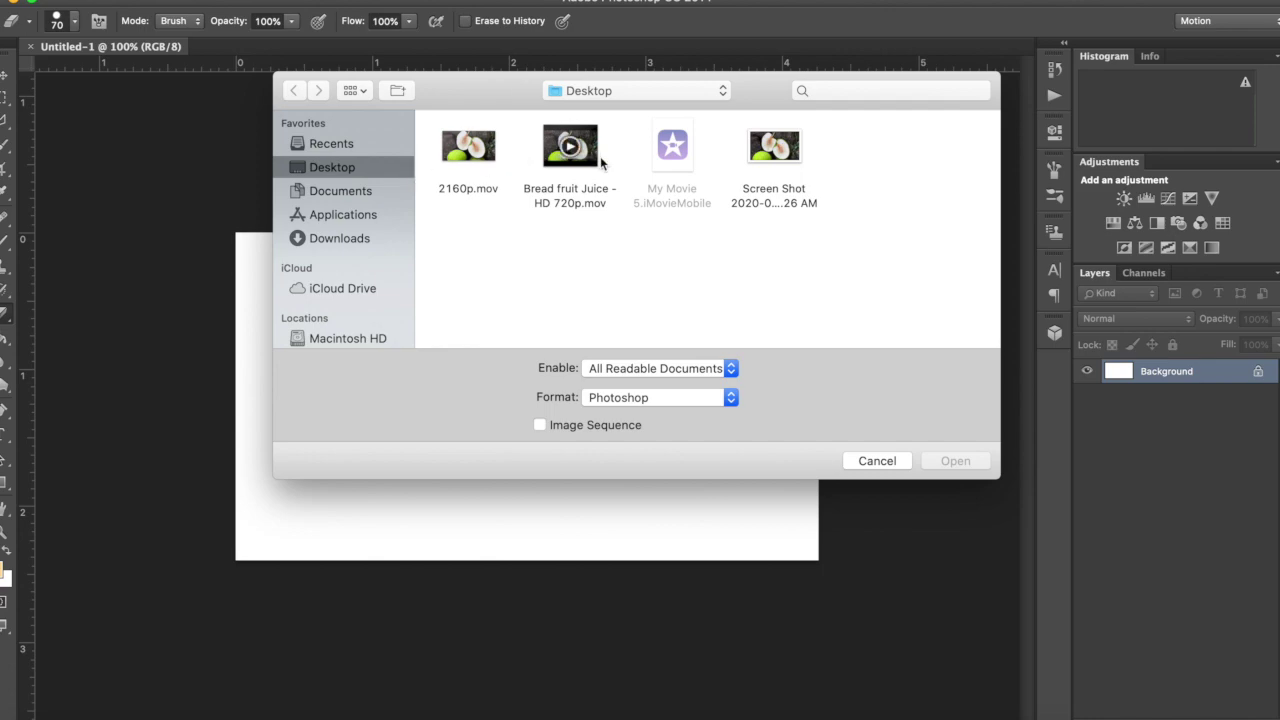
left_click(785, 168)
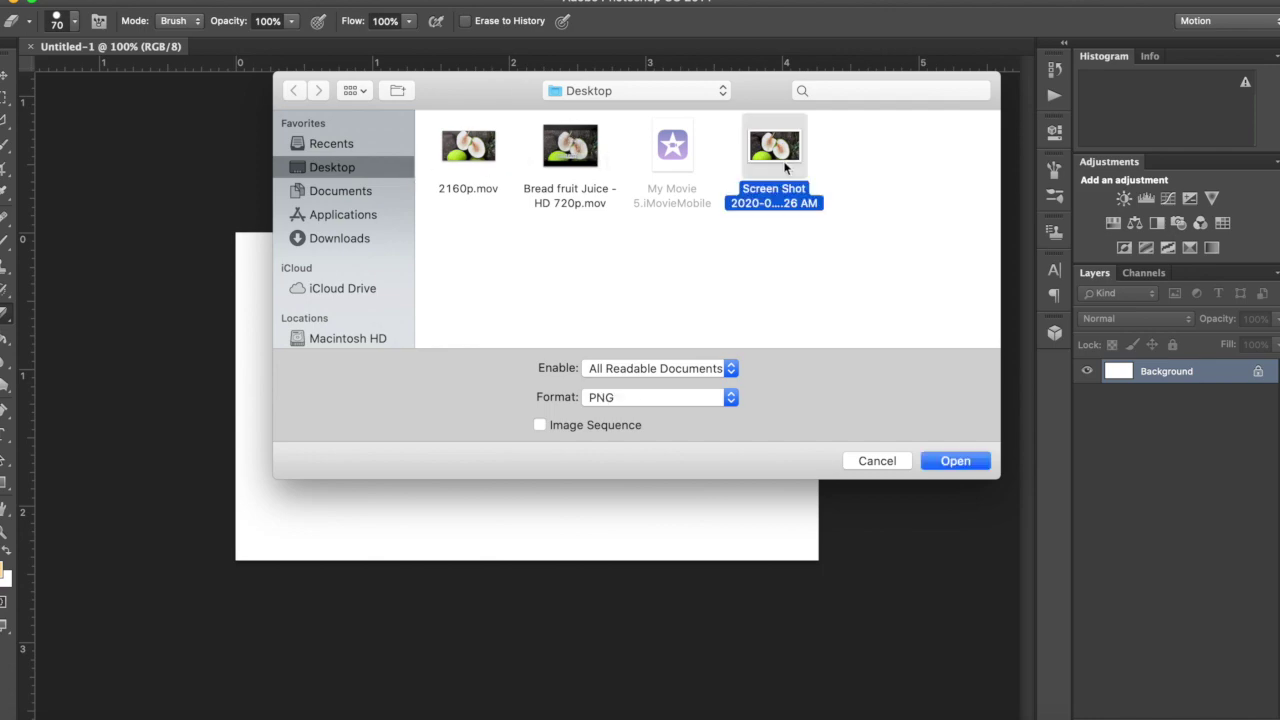
left_click(953, 462)
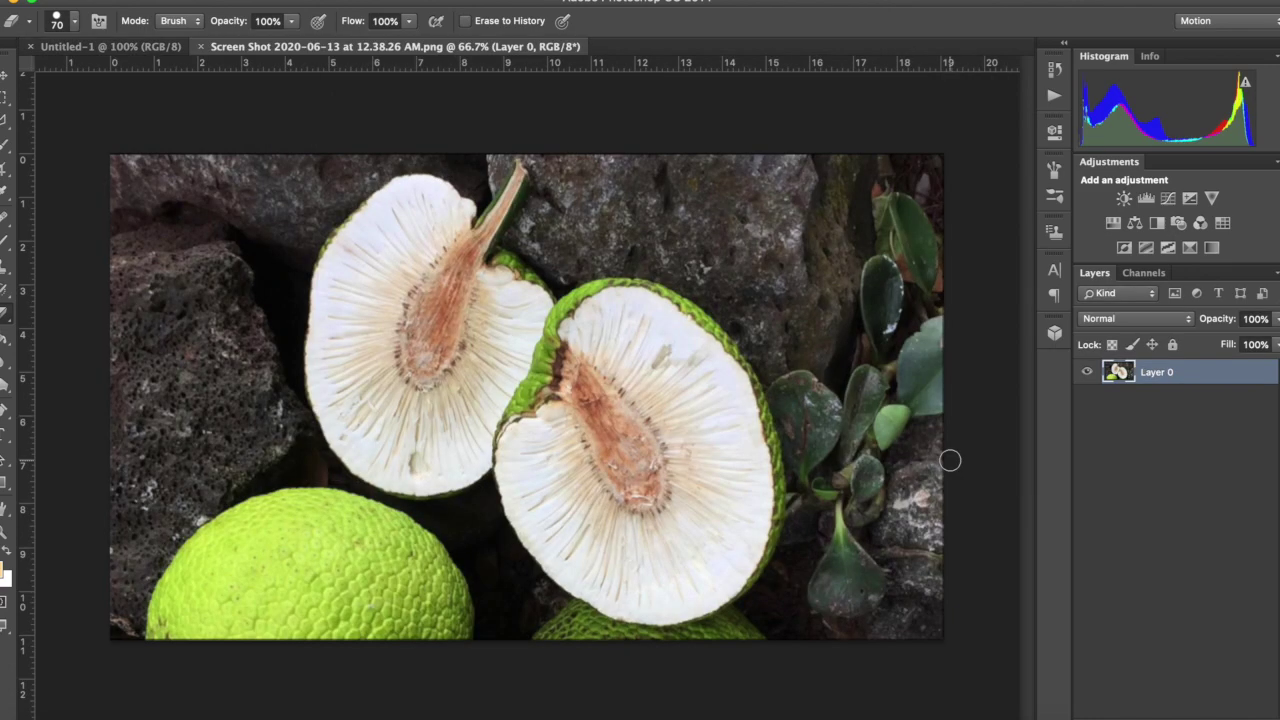
- Float the screenshot's document window and copy its image into the Untitled-1 document as a new layer
left_click_drag(232, 55, 536, 186)
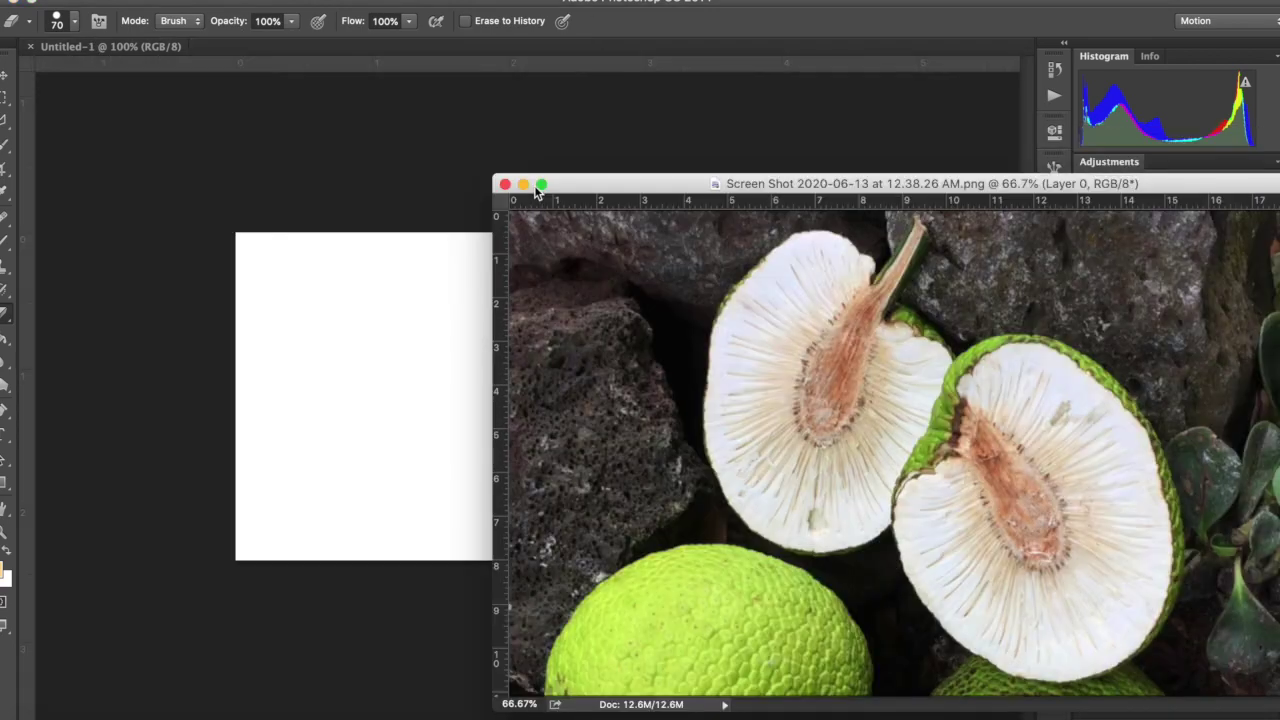
left_click(4, 78)
left_click_drag(610, 408, 407, 360)
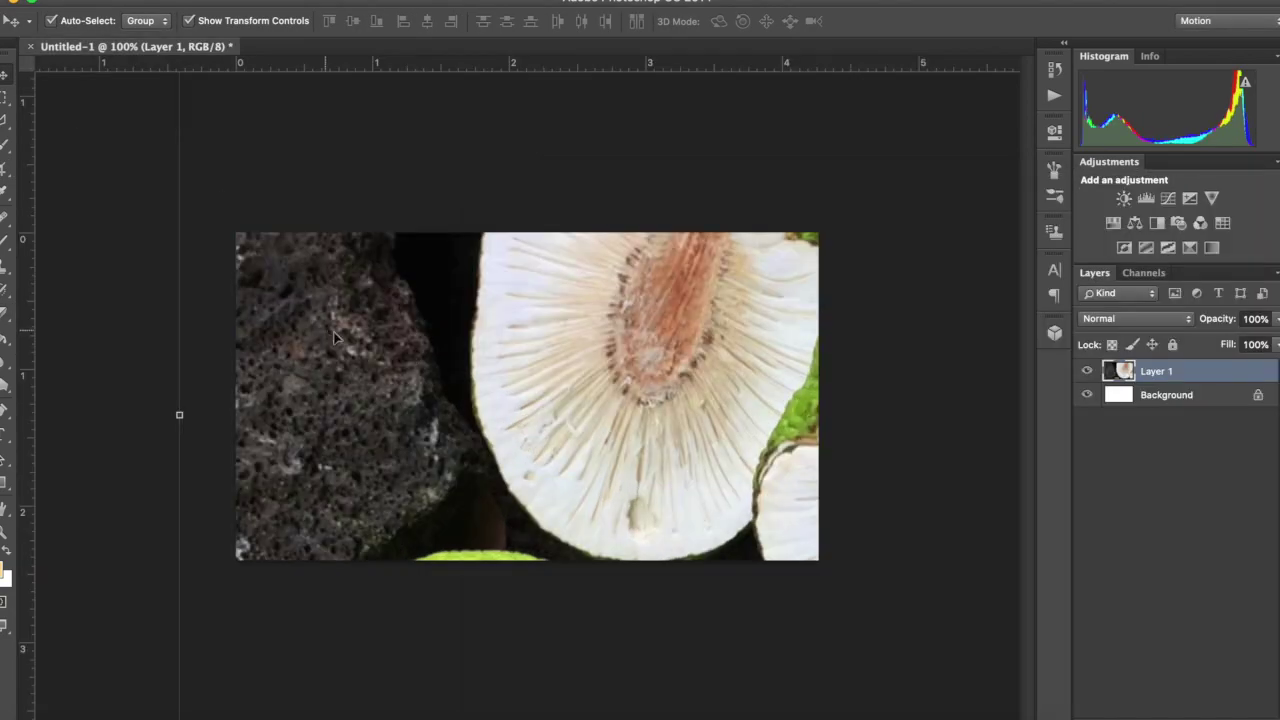
- Scale the breadfruit layer to about 48% and shift it left, leaving a blank strip along the canvas's right edge
scroll(307, 340, "down", 2)
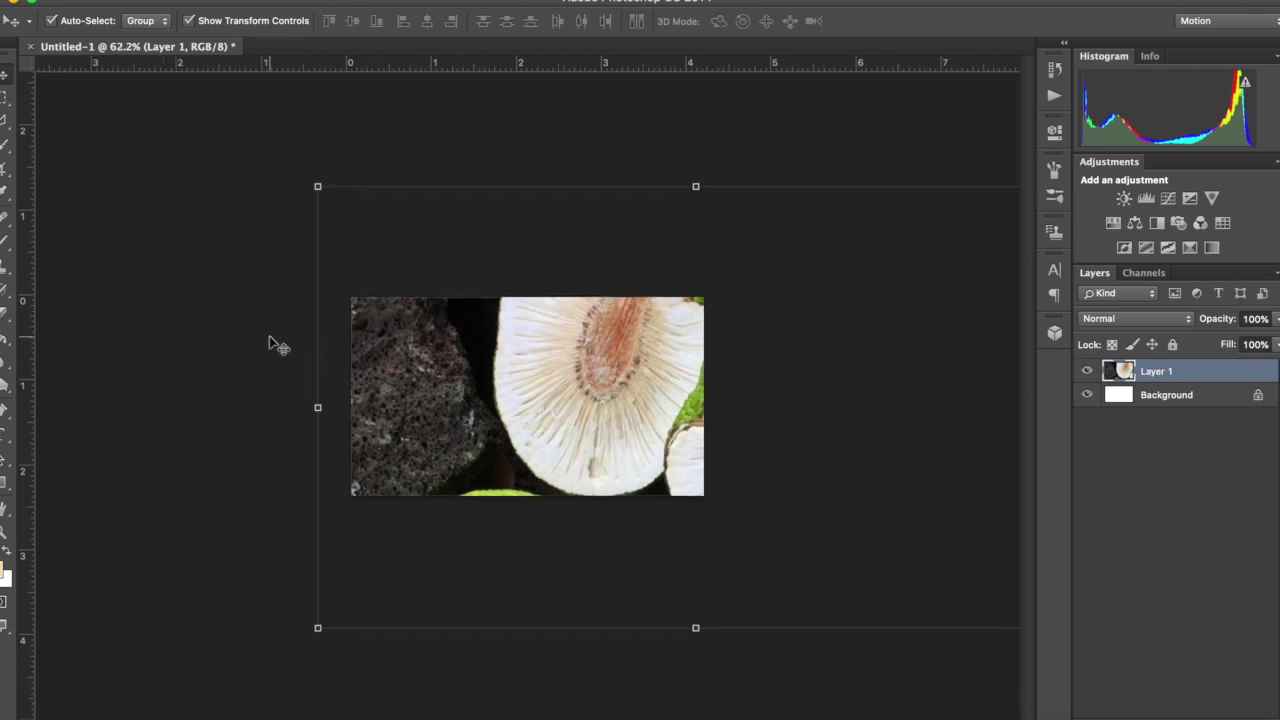
scroll(279, 347, "down", 1)
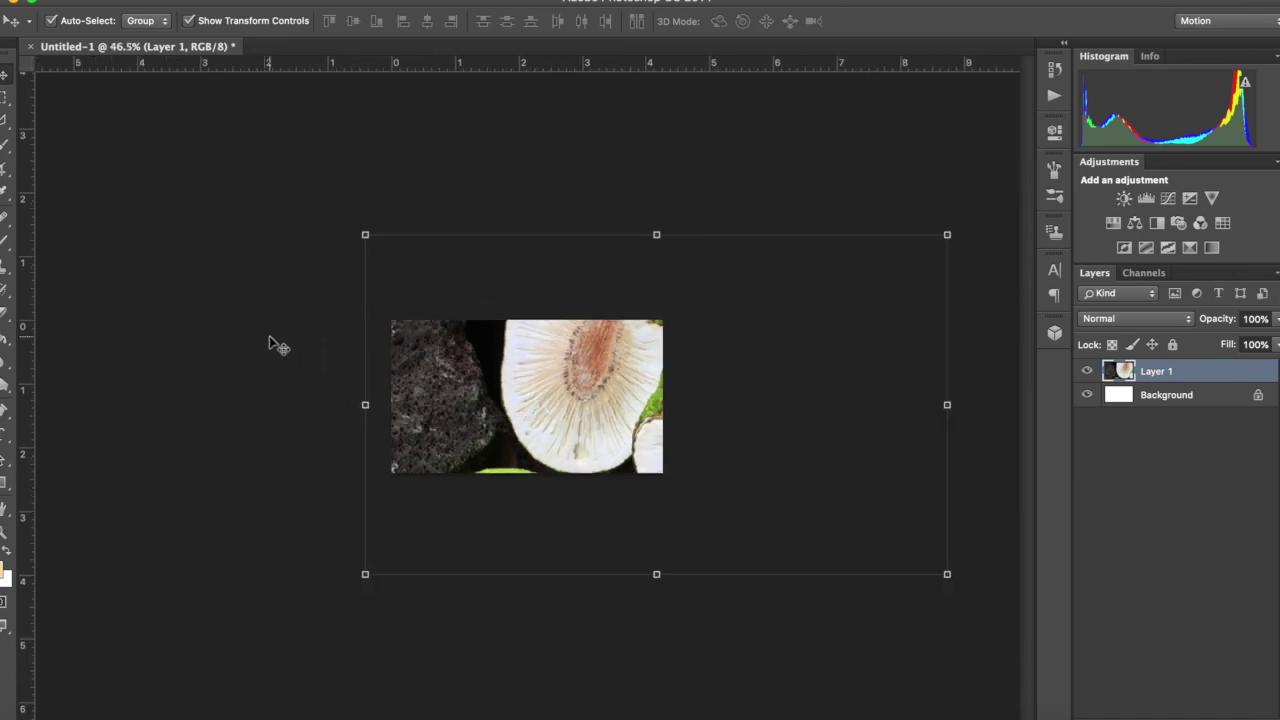
left_click(948, 574)
left_click_drag(948, 574, 604, 476)
left_click_drag(579, 372, 612, 452)
key("ctrl+plus")
key("ctrl+plus")
key("ctrl+plus")
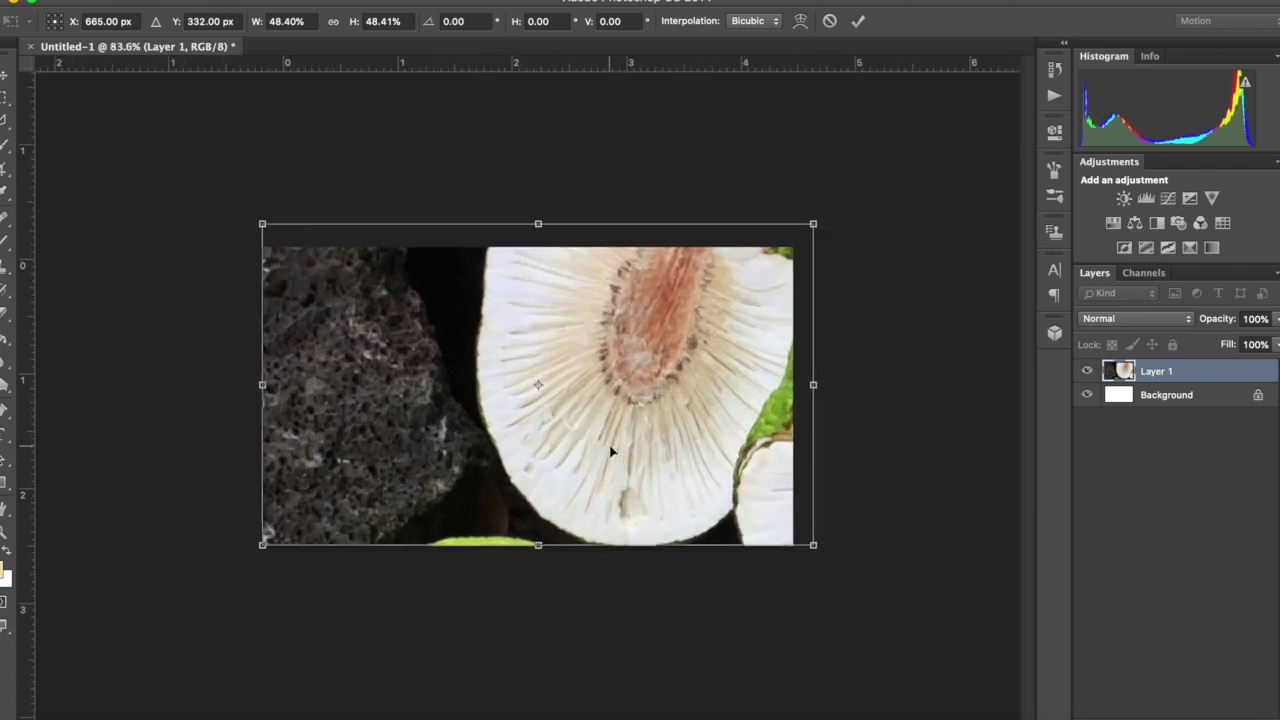
key("Return")
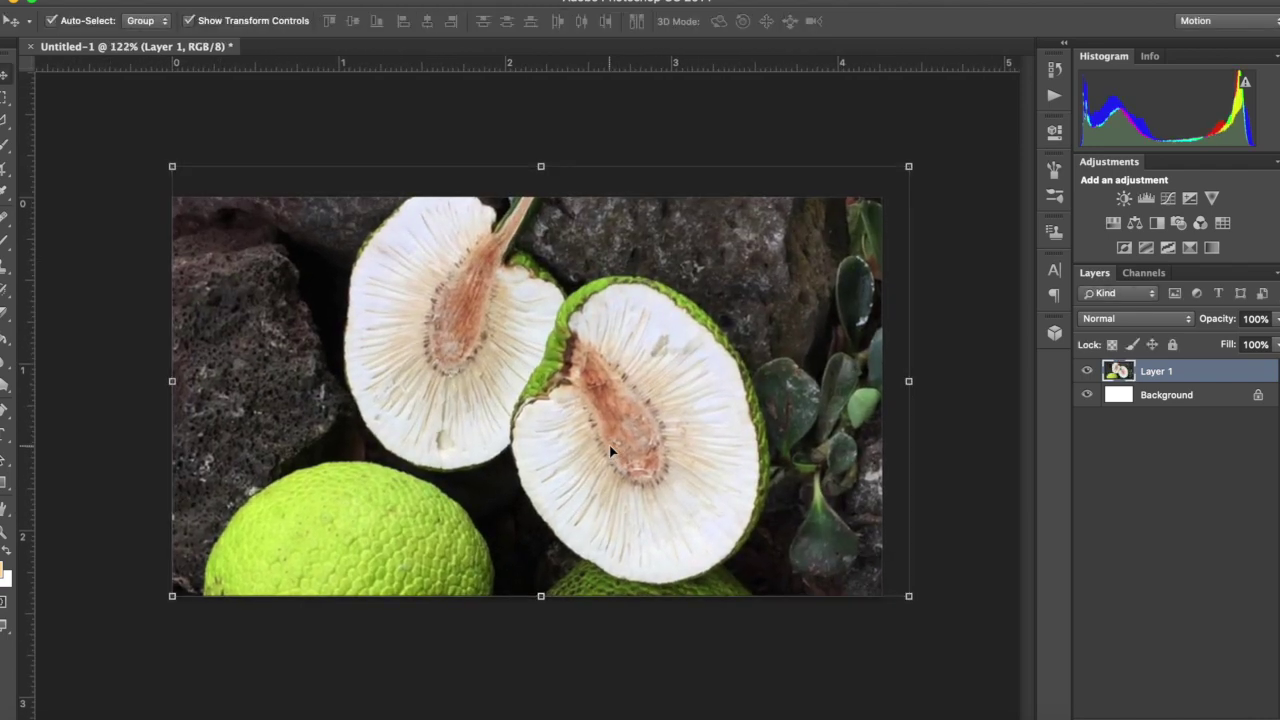
left_click_drag(524, 428, 360, 432)
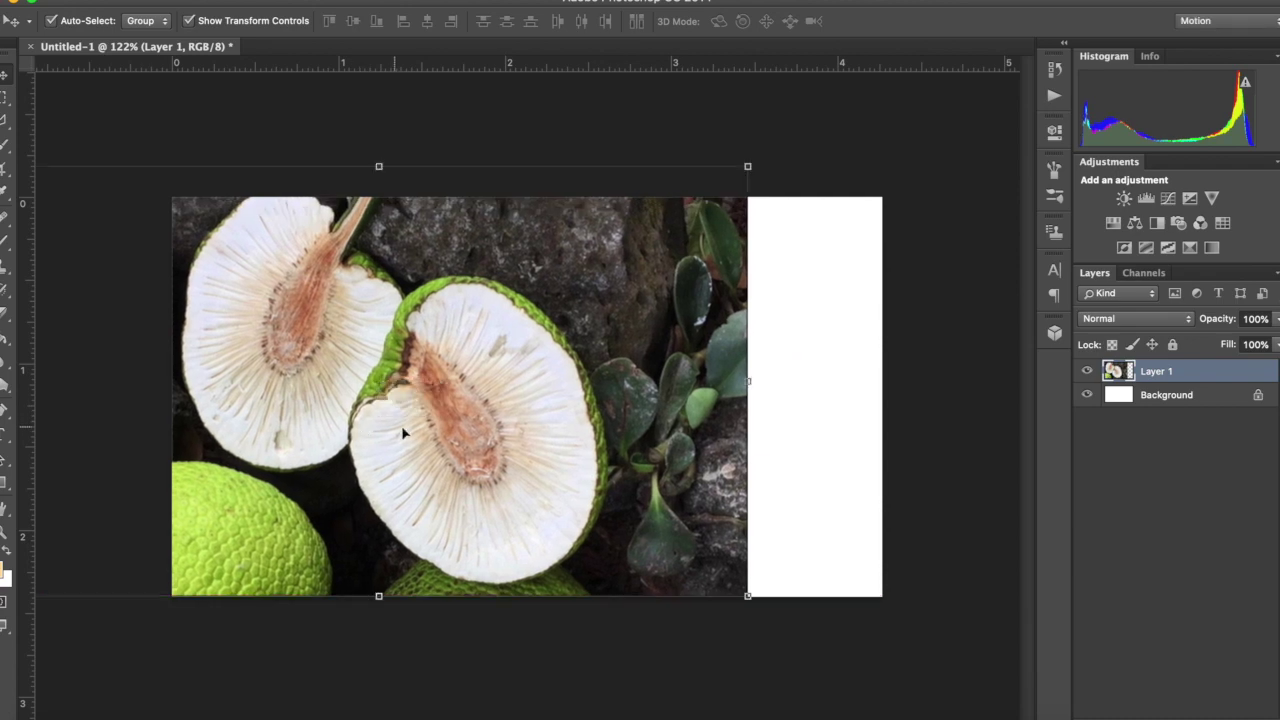
- Duplicate the breadfruit layer within Untitled-1 as Layer 1 copy and hide the Background layer
right_click(1151, 378)
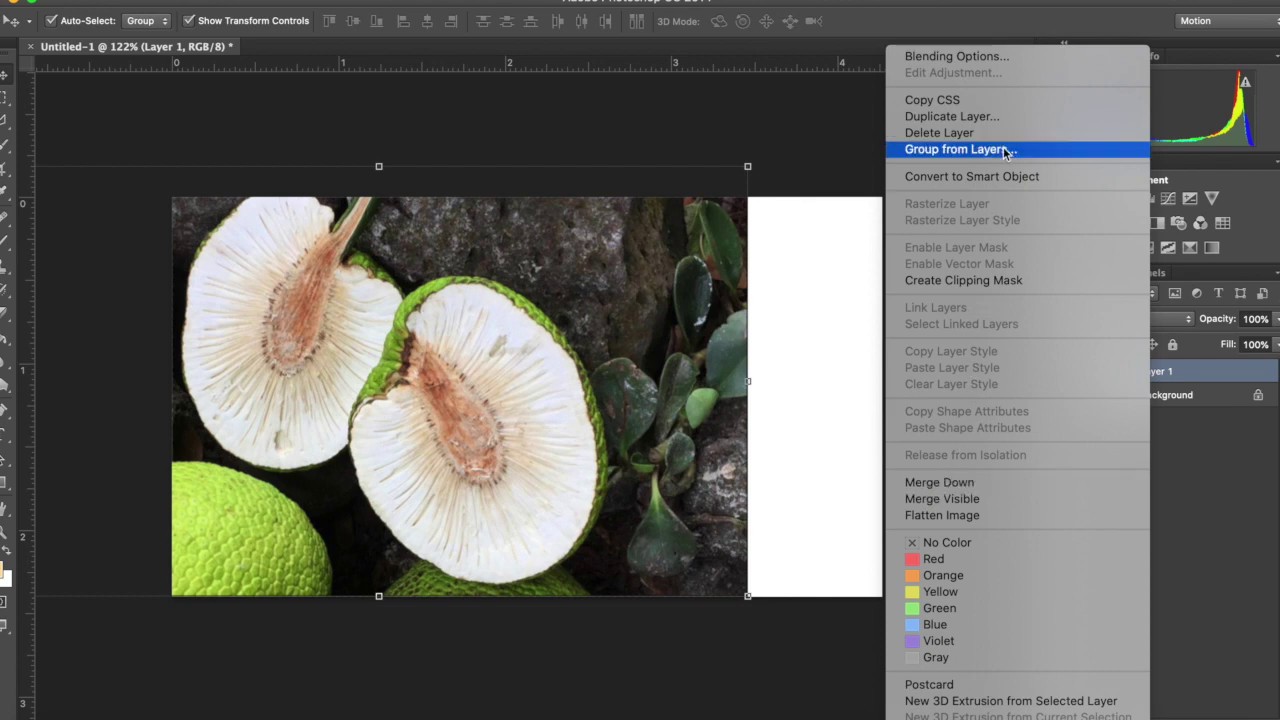
left_click(1010, 117)
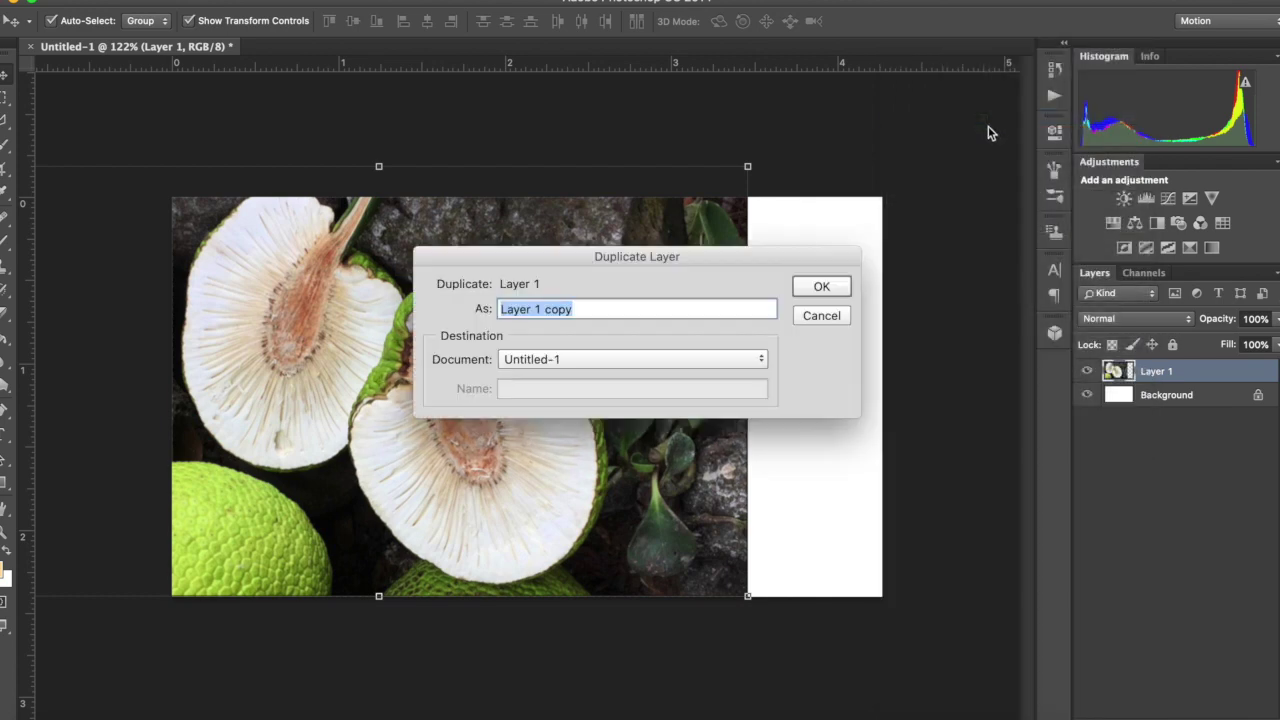
left_click(816, 292)
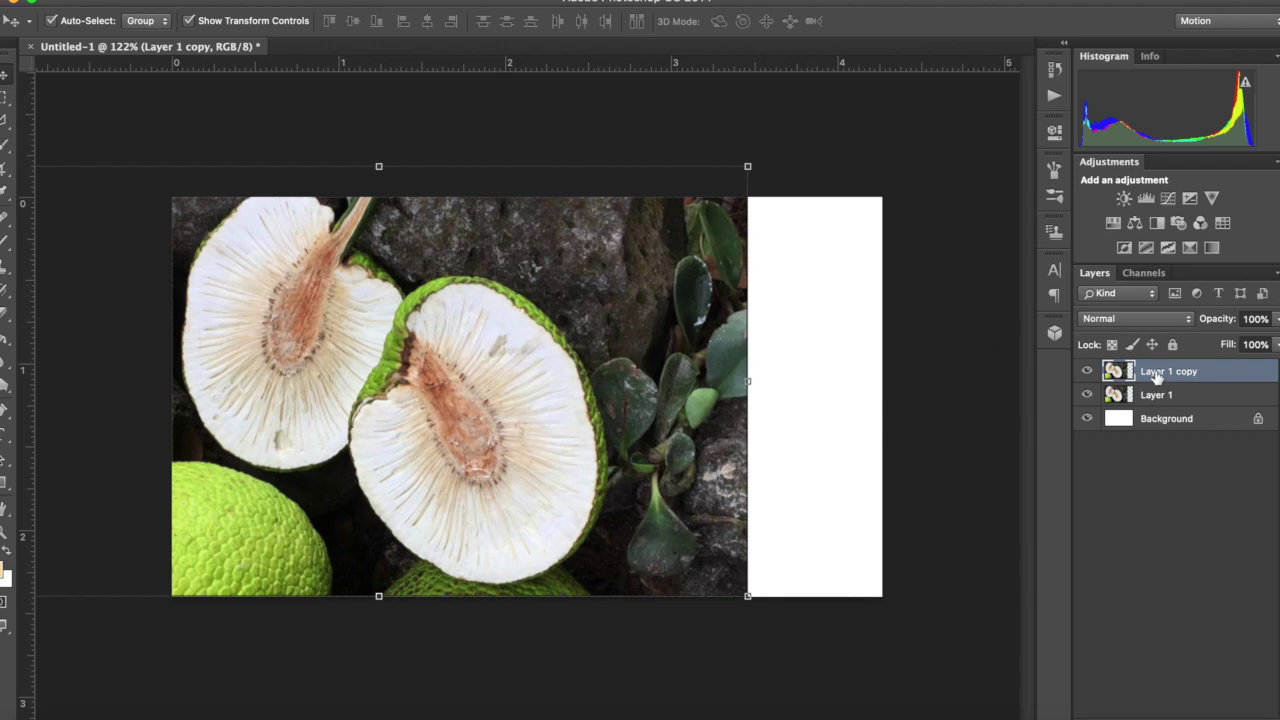
left_click(1087, 418)
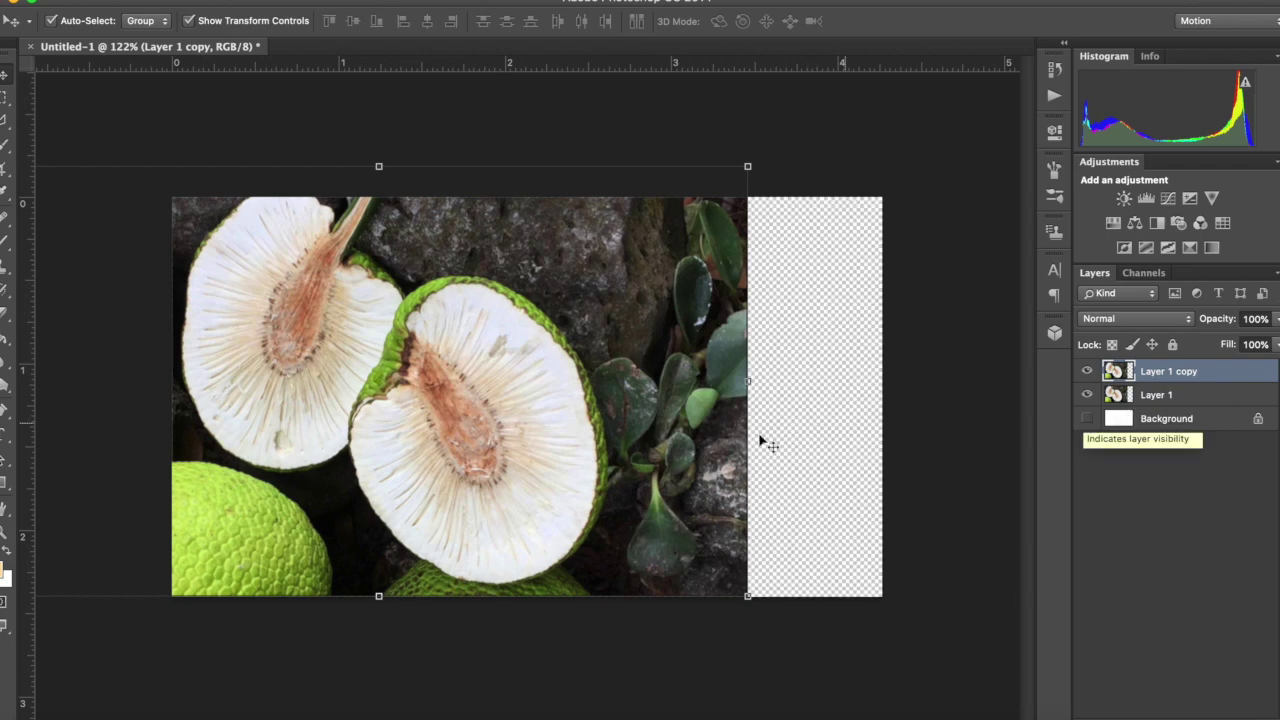
- Shift Layer 1 copy right until it fills the blank strip, and place it beneath Layer 1
left_click(1156, 396)
left_click_drag(685, 400, 821, 402)
left_click_drag(1175, 380, 1175, 412)
left_click(698, 428)
- Erase Layer 1's right edge along the vertical seam using a soft round 316 px eraser
left_click(4, 316)
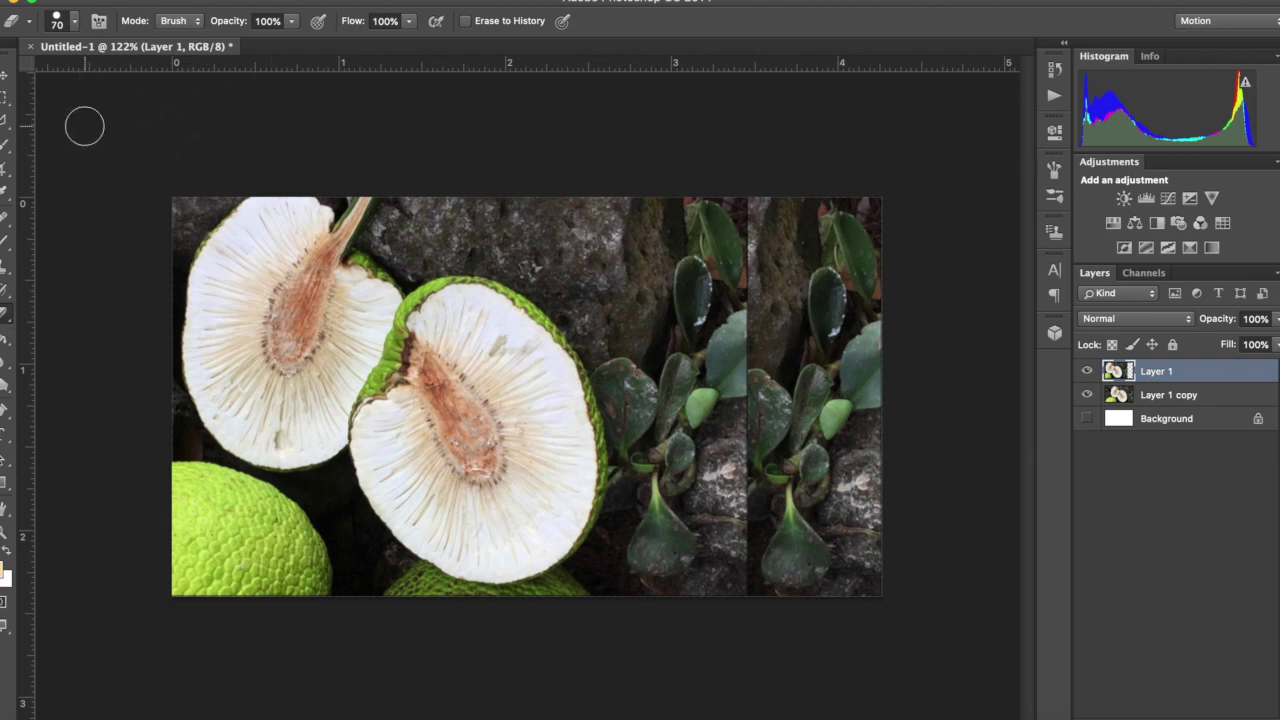
left_click(4, 316)
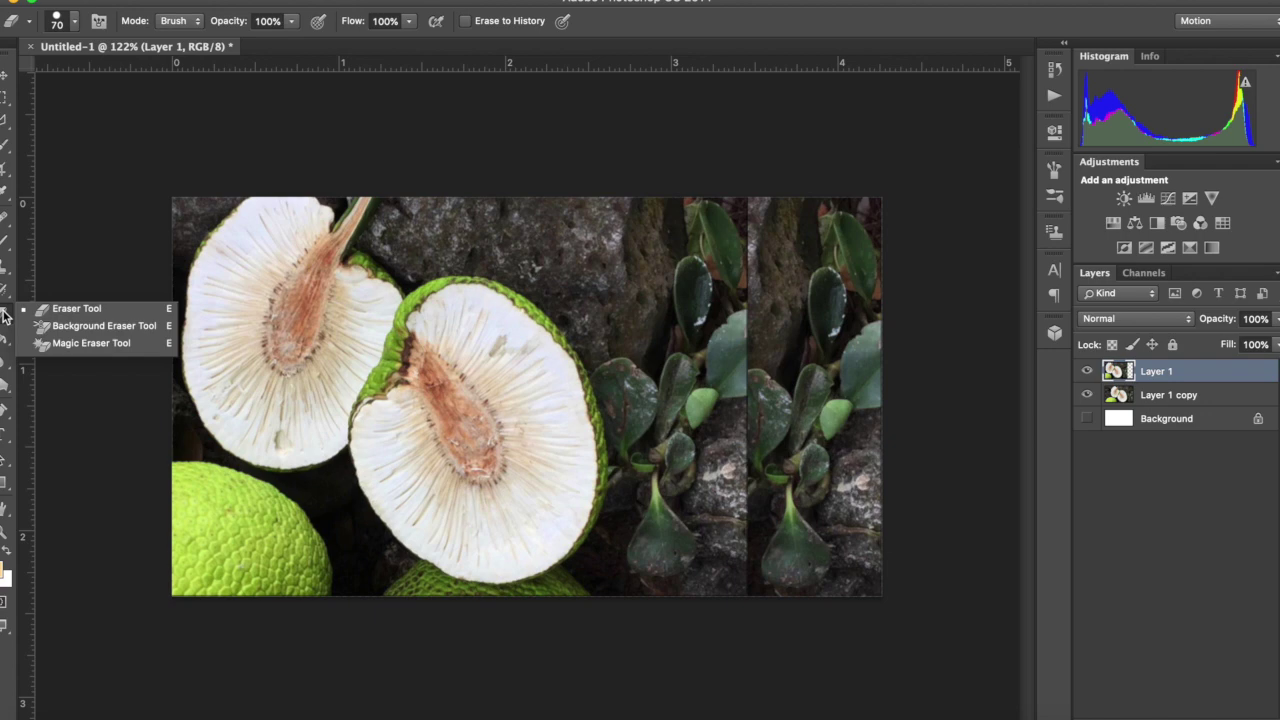
left_click(60, 307)
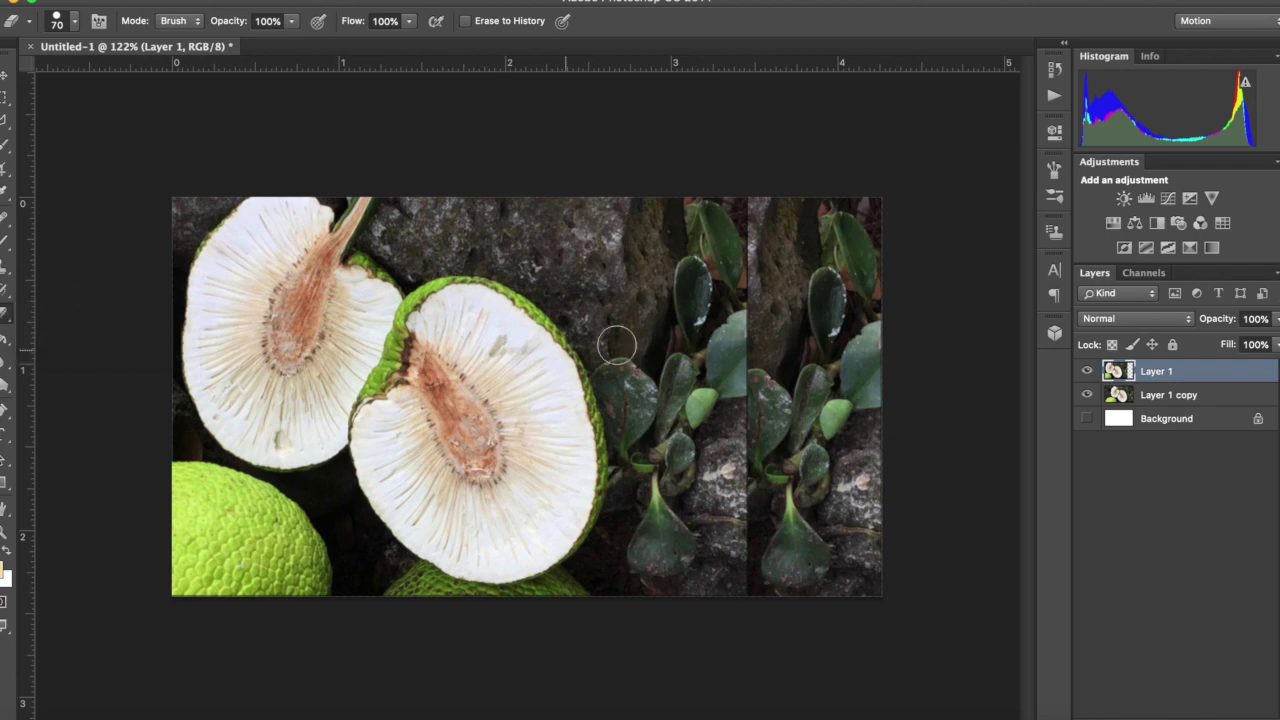
right_click(659, 325)
left_click_drag(798, 366, 826, 366)
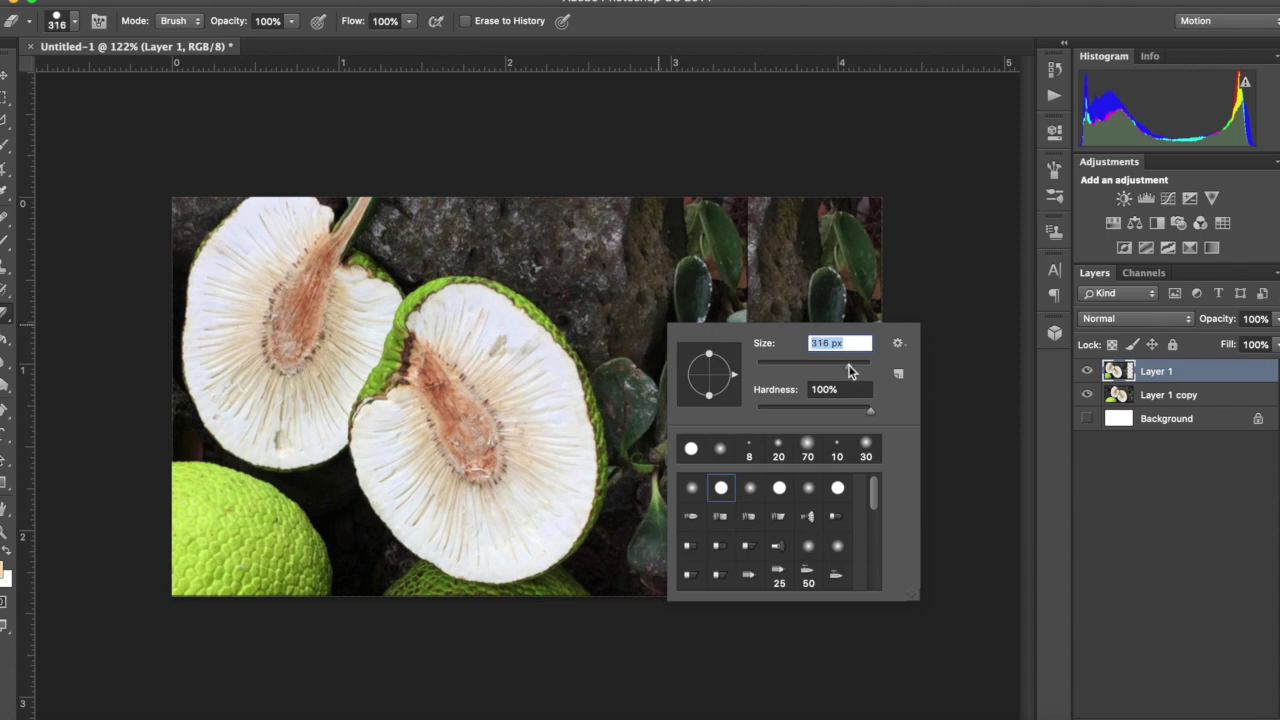
left_click(720, 448)
key("Return")
mouse_move(750, 245)
left_mouse_down()
mouse_move(705, 430)
mouse_move(690, 570)
left_mouse_up()
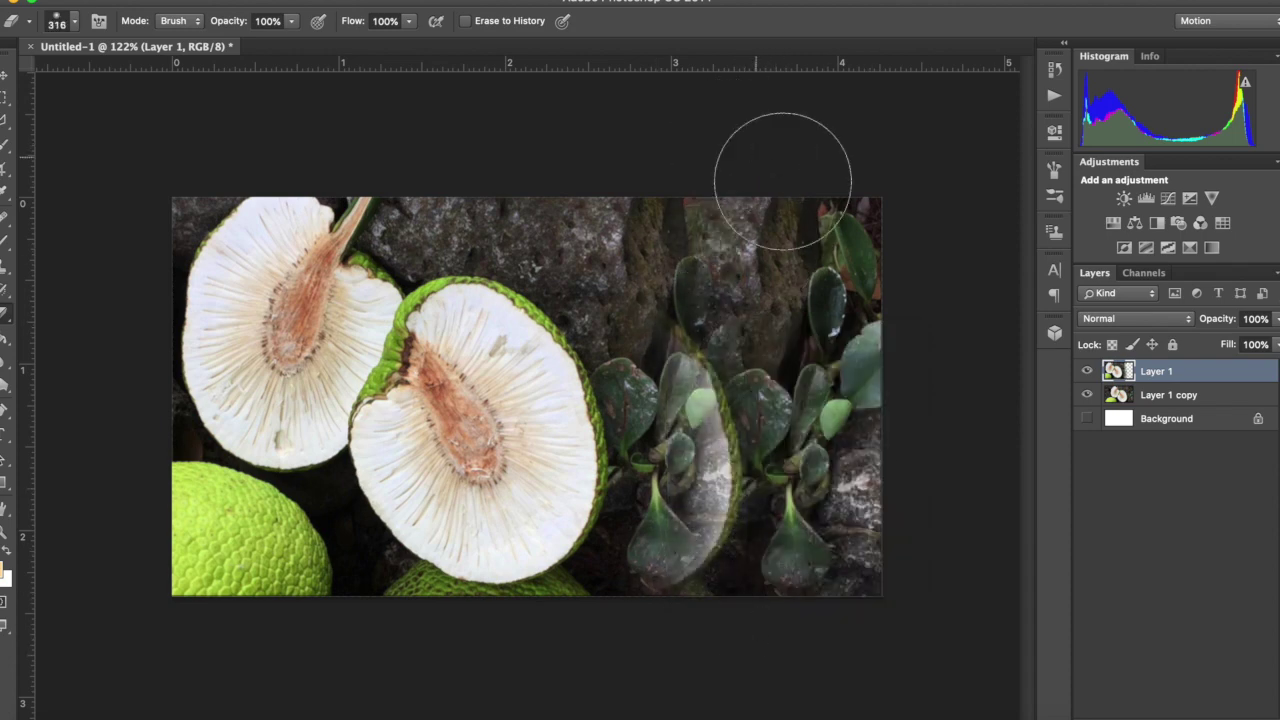
- Apply a Gaussian Blur with a 10.1 pixel radius to Layer 1 copy
left_click(1185, 396)
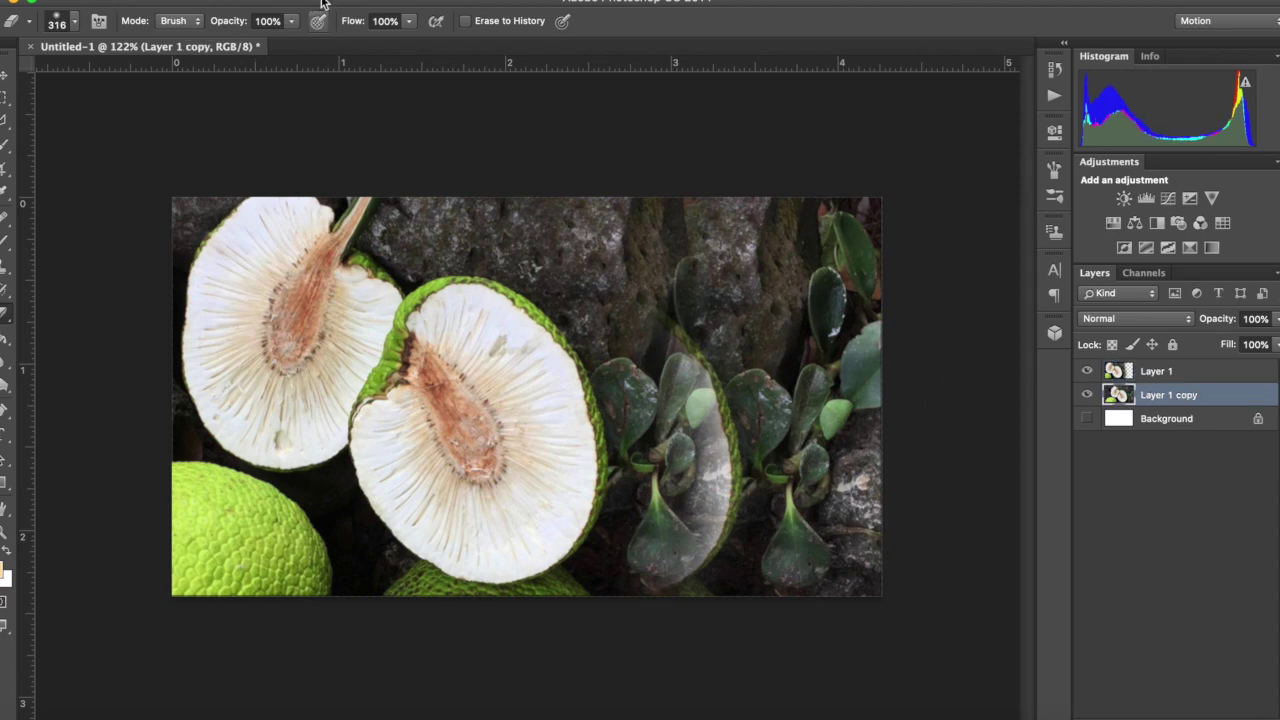
left_click(403, 1)
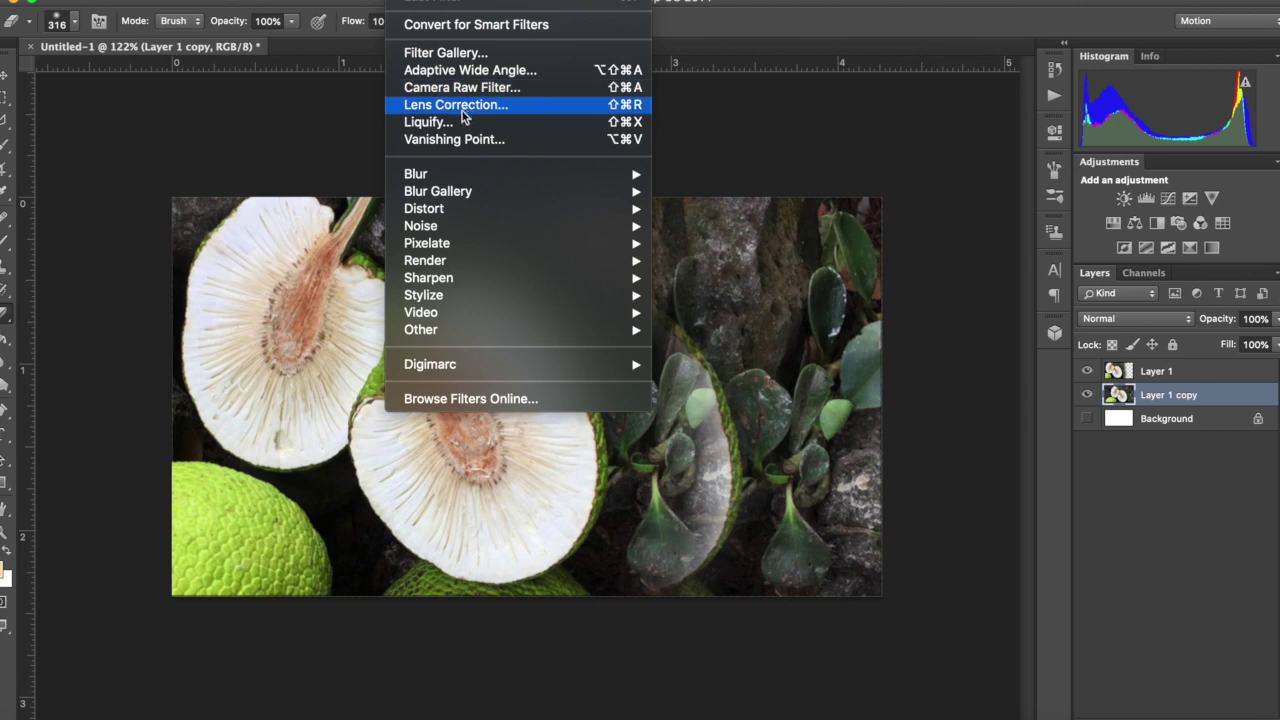
mouse_move(447, 180)
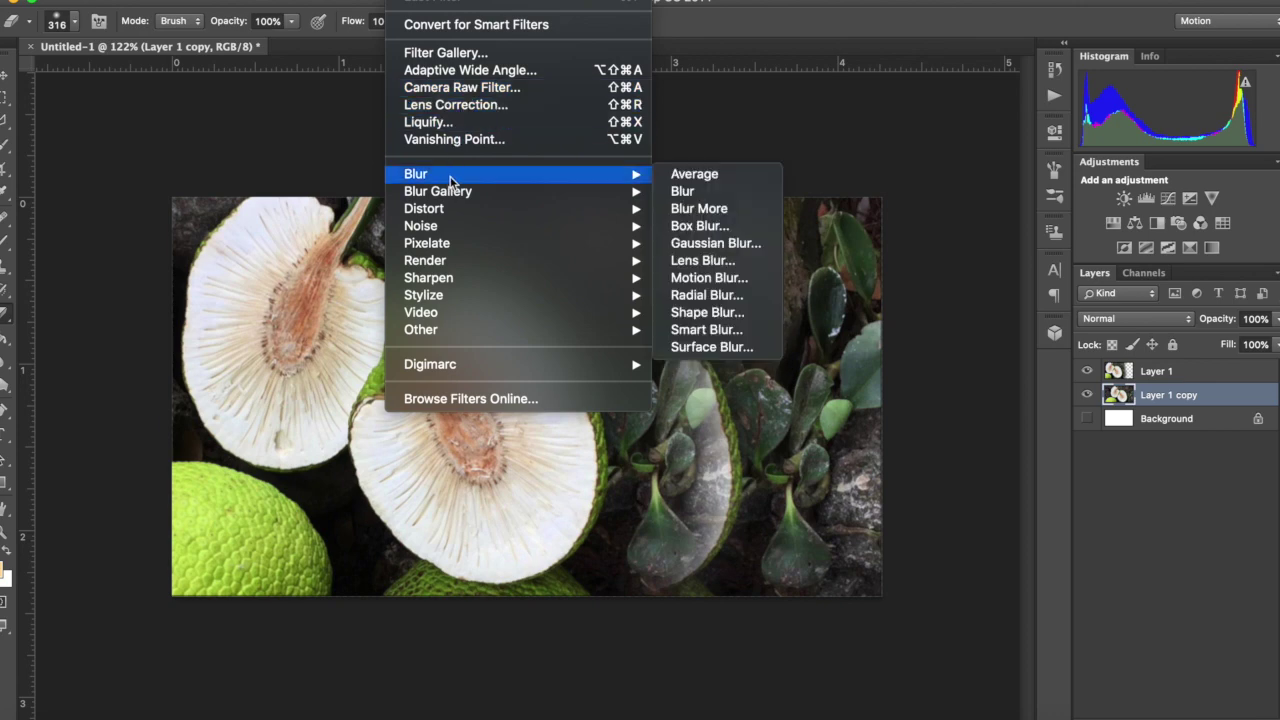
left_click(700, 243)
left_click_drag(643, 191, 327, 215)
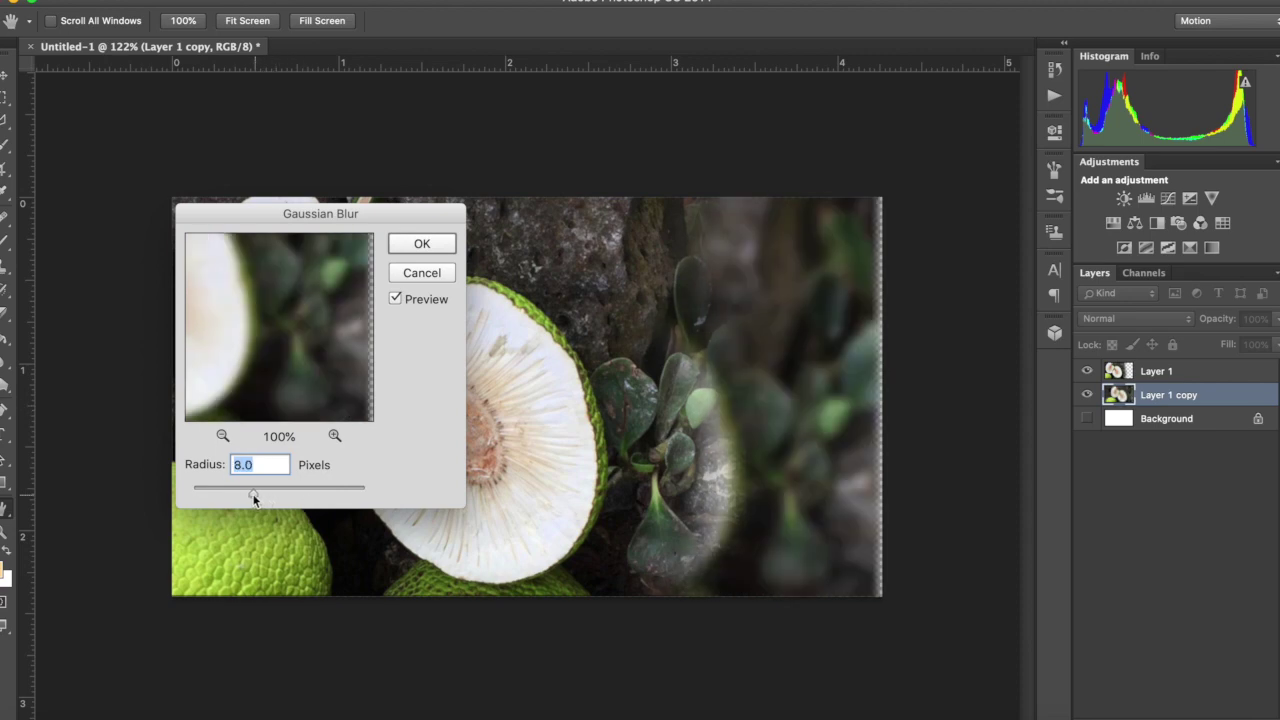
left_click_drag(254, 498, 264, 496)
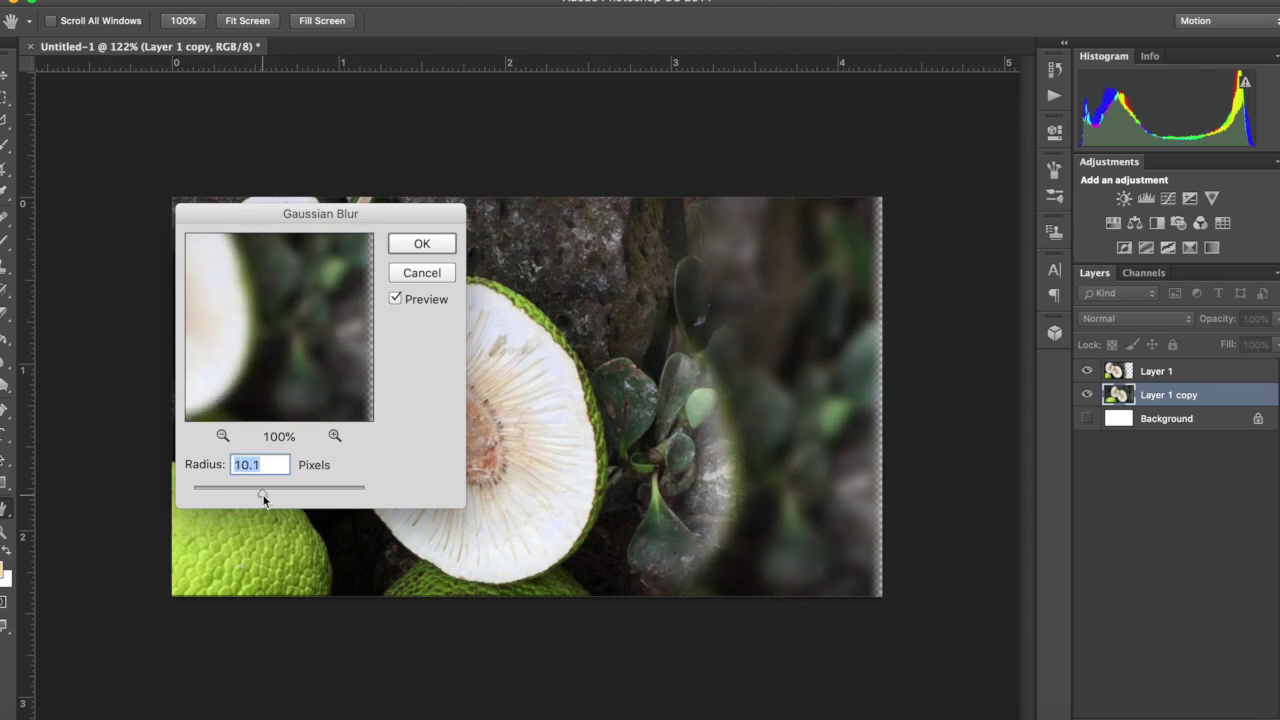
left_click(417, 244)
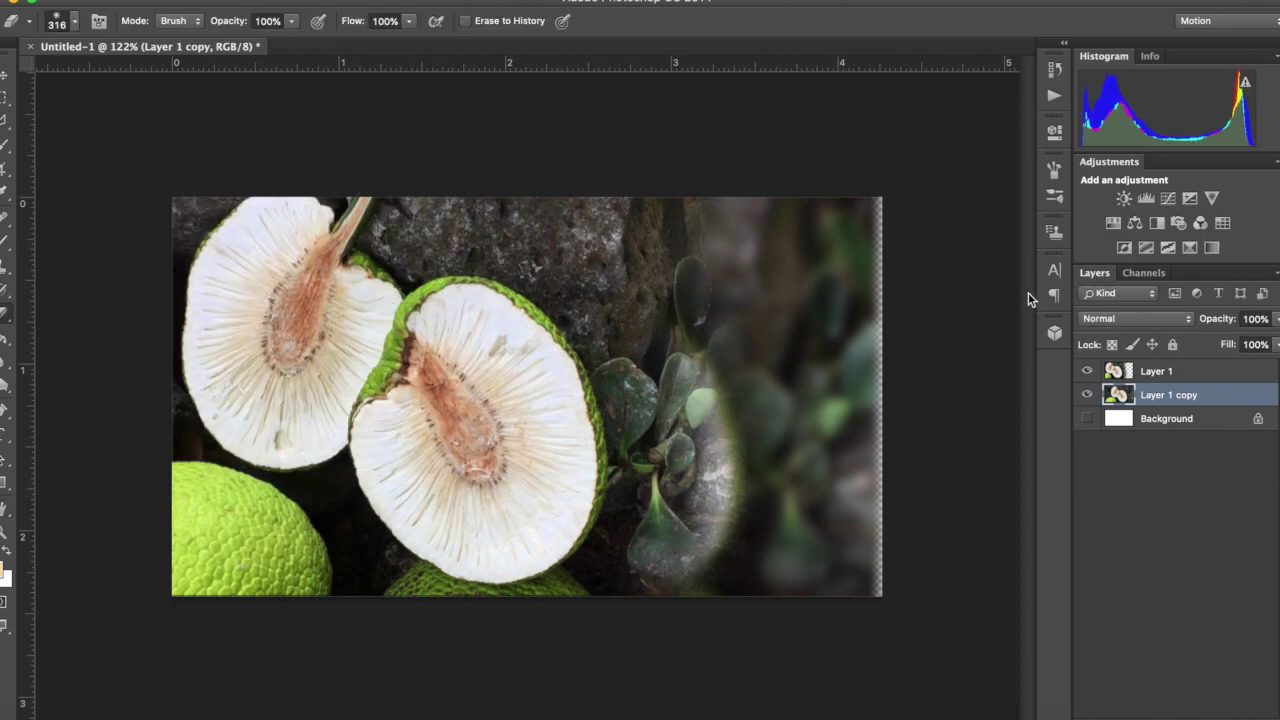
- Nudge the blurred Layer 1 copy sideways so that it covers the canvas's faded right edge
left_click(8, 76)
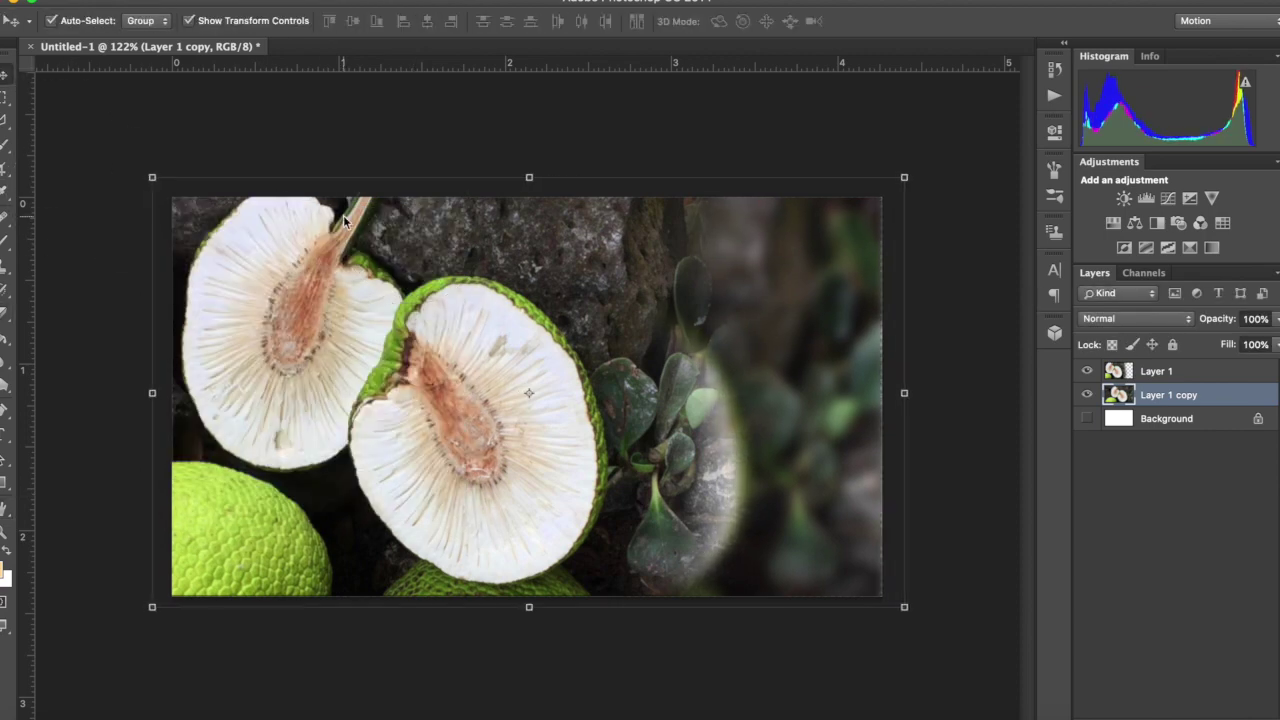
key("Left")
key("Left")
key("Left")
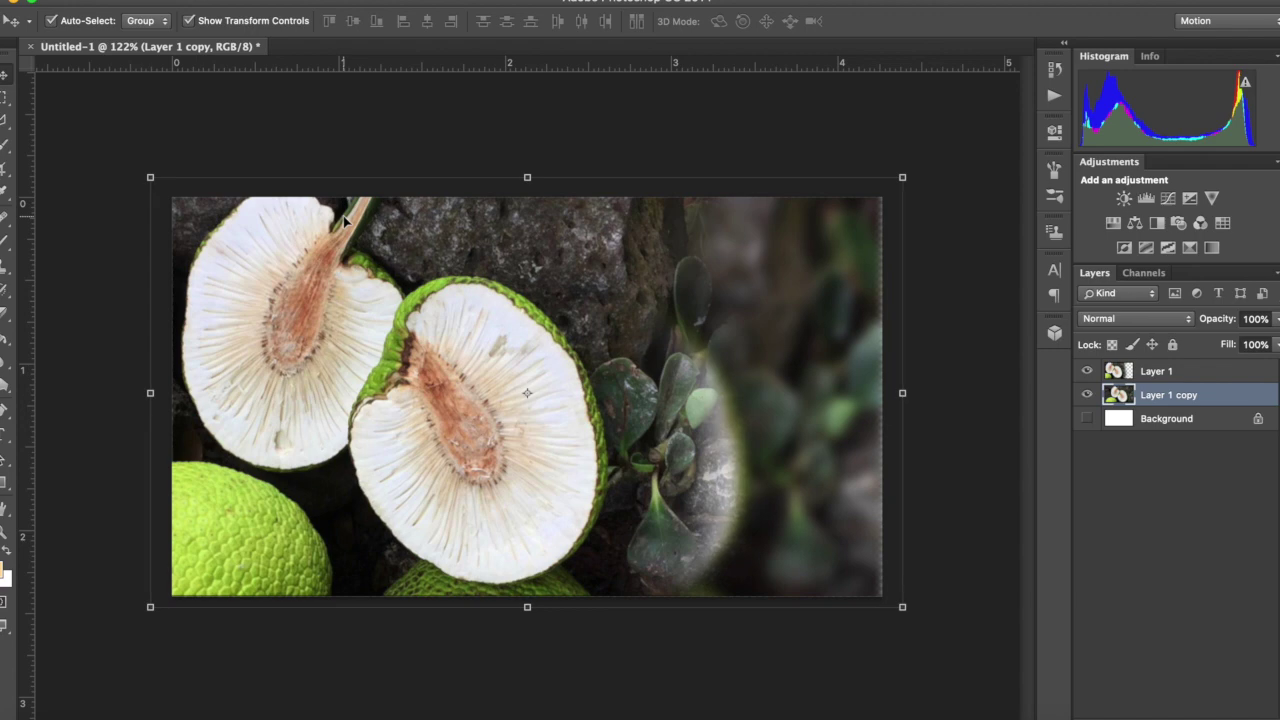
- Erase more of Layer 1's upper-right area with the soft eraser to blend it into the blurred layer
left_click(1153, 372)
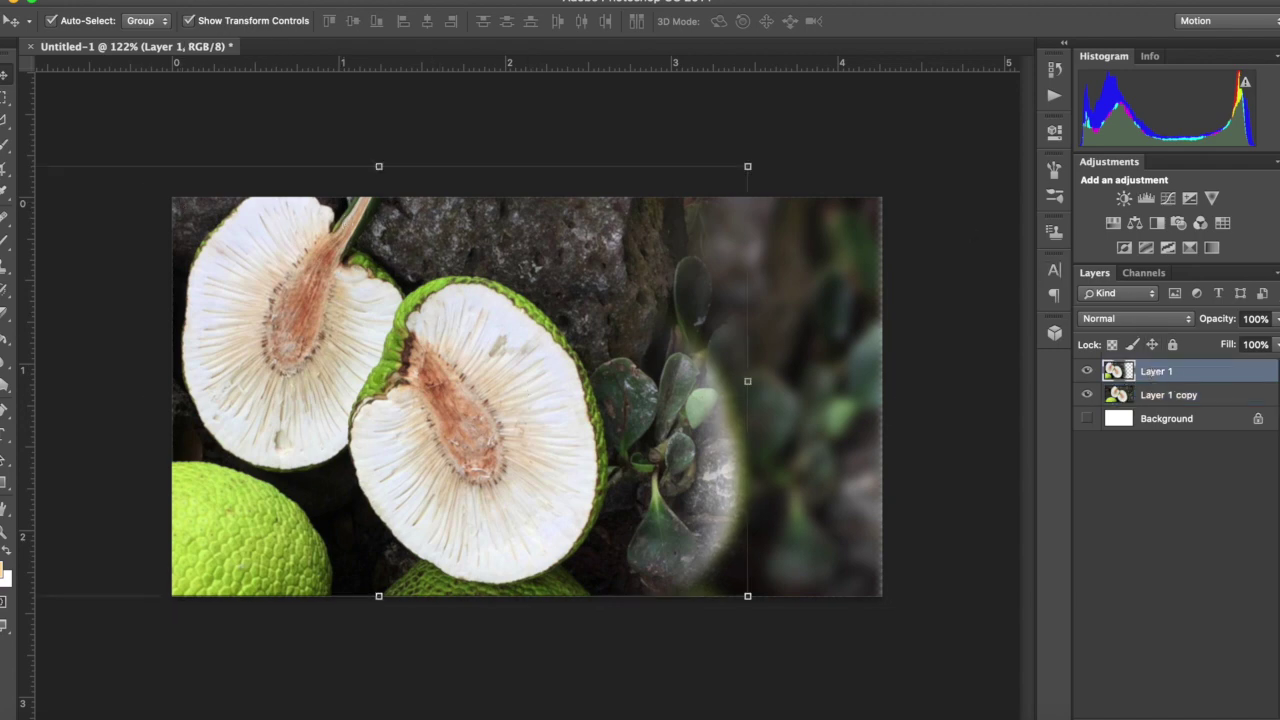
key("e")
left_click(737, 230)
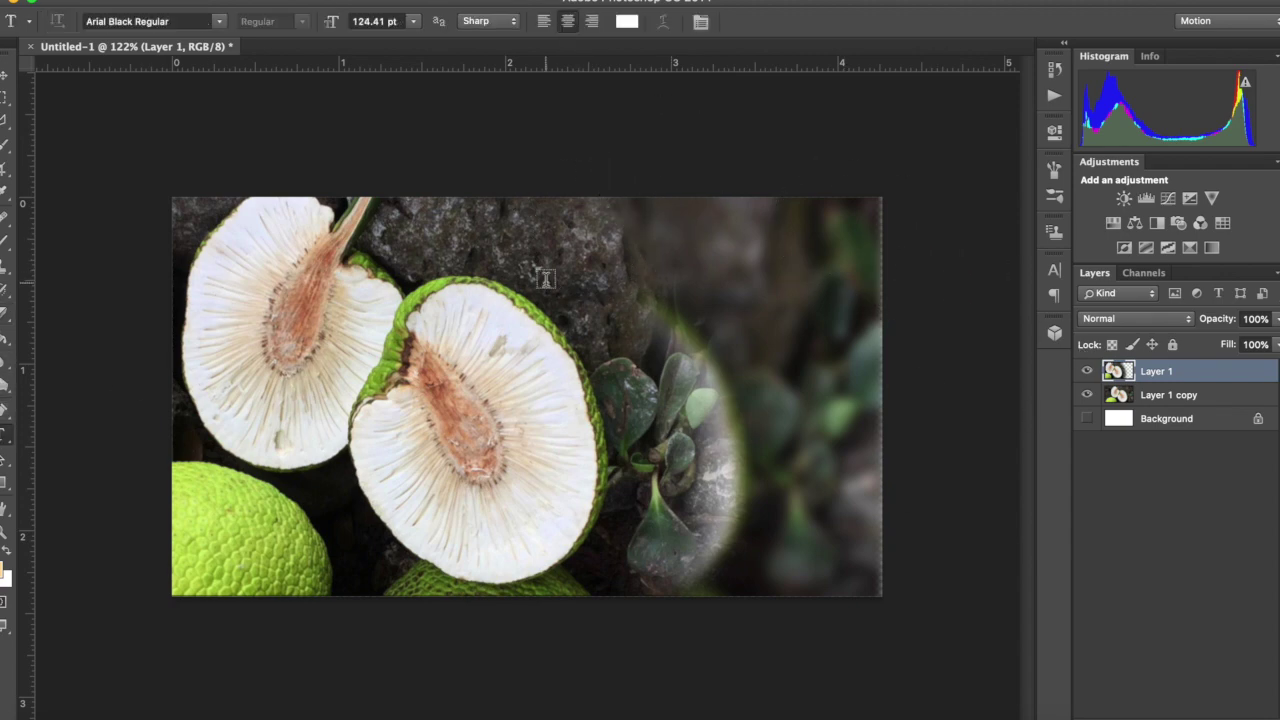
- Add the white Arial Black title BREAD FRUIT at 31.41 pt, with FRUIT on a second line
left_click(491, 287)
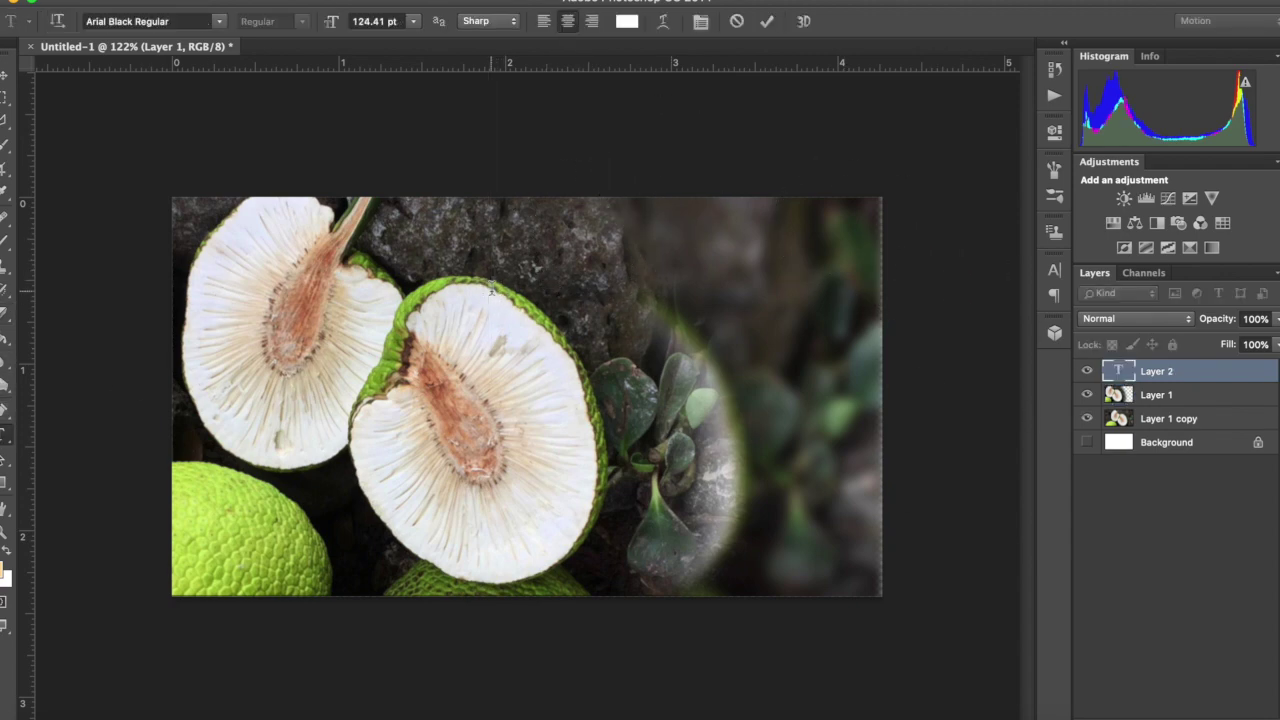
type("BRE")
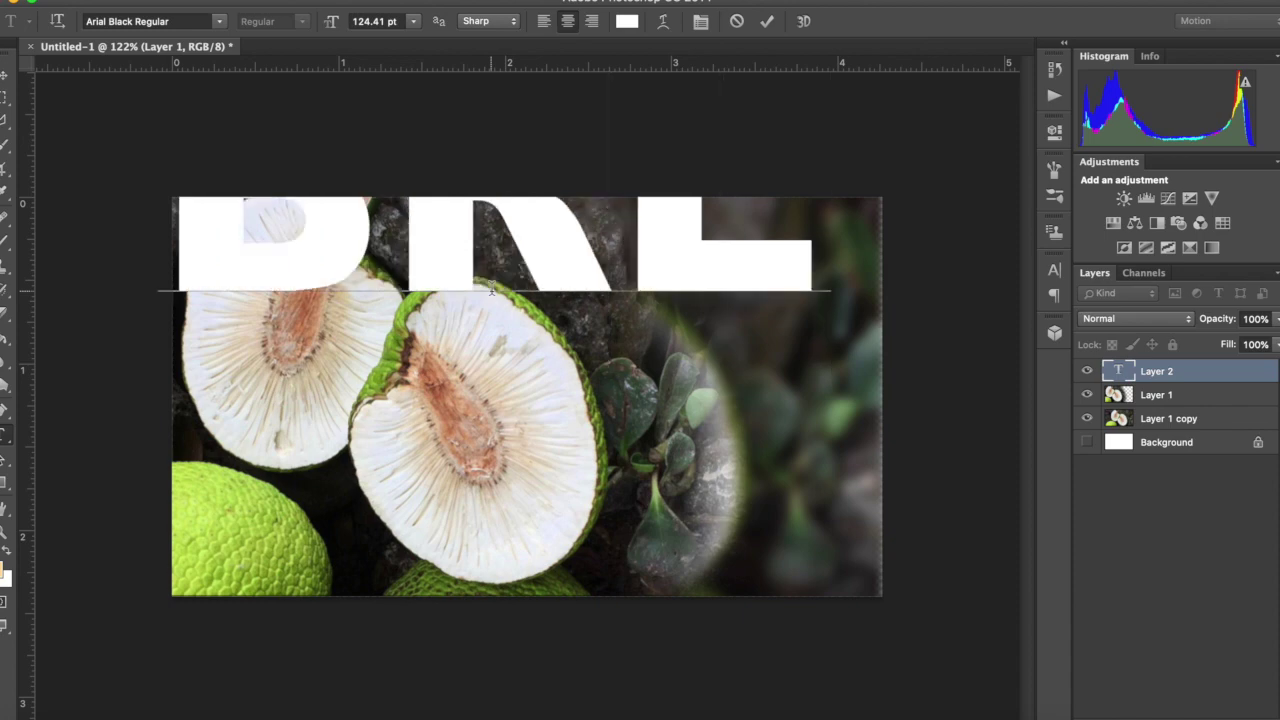
type("AD")
key("ctrl+a")
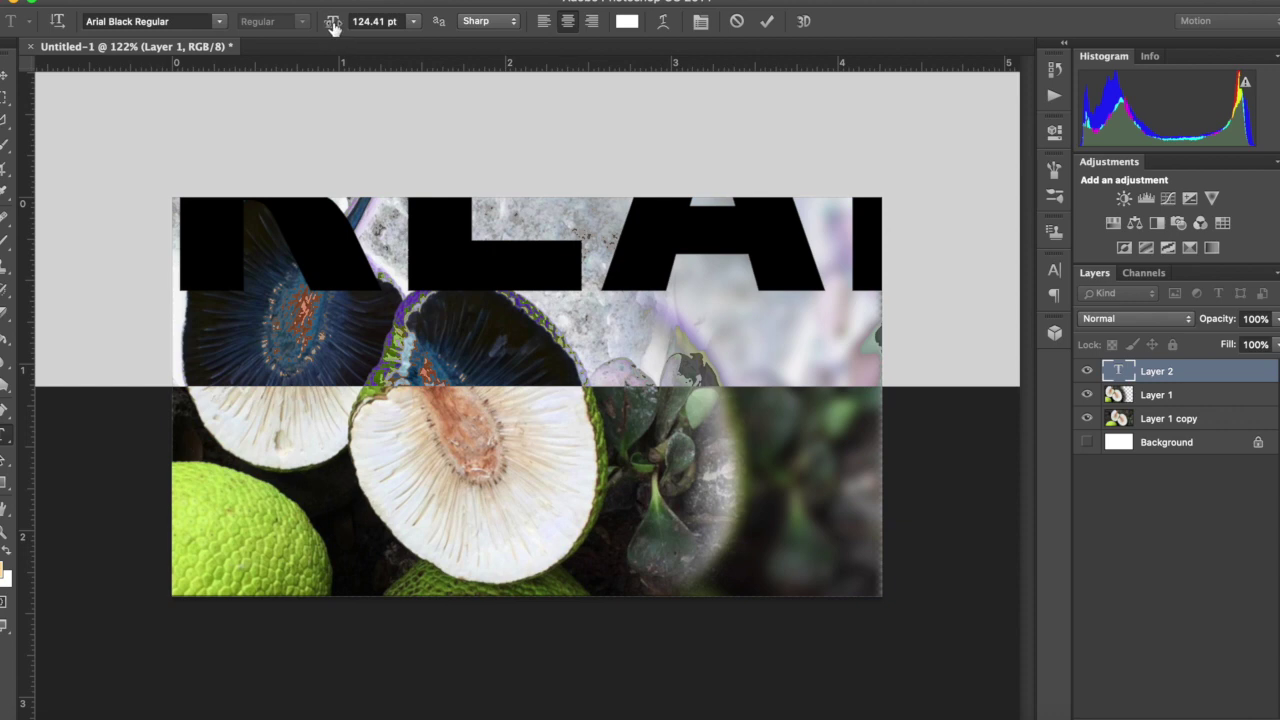
left_click_drag(333, 26, 245, 30)
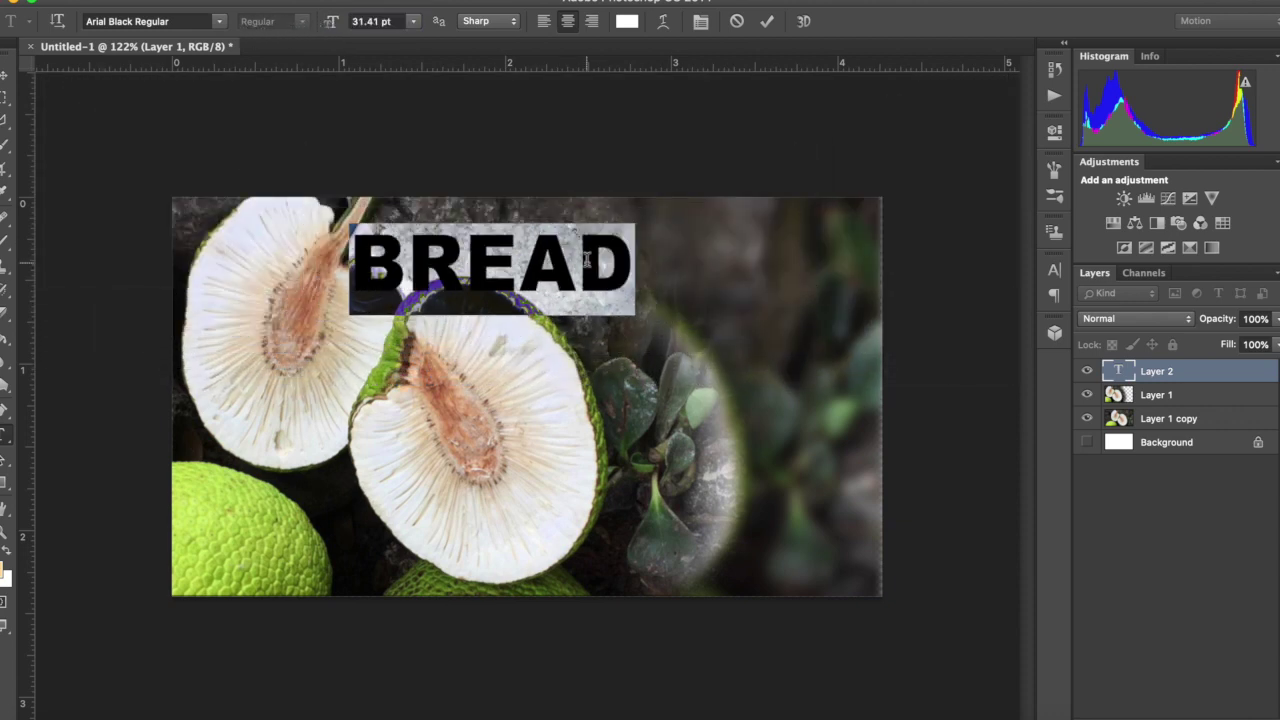
left_click(628, 262)
type("FRUIT")
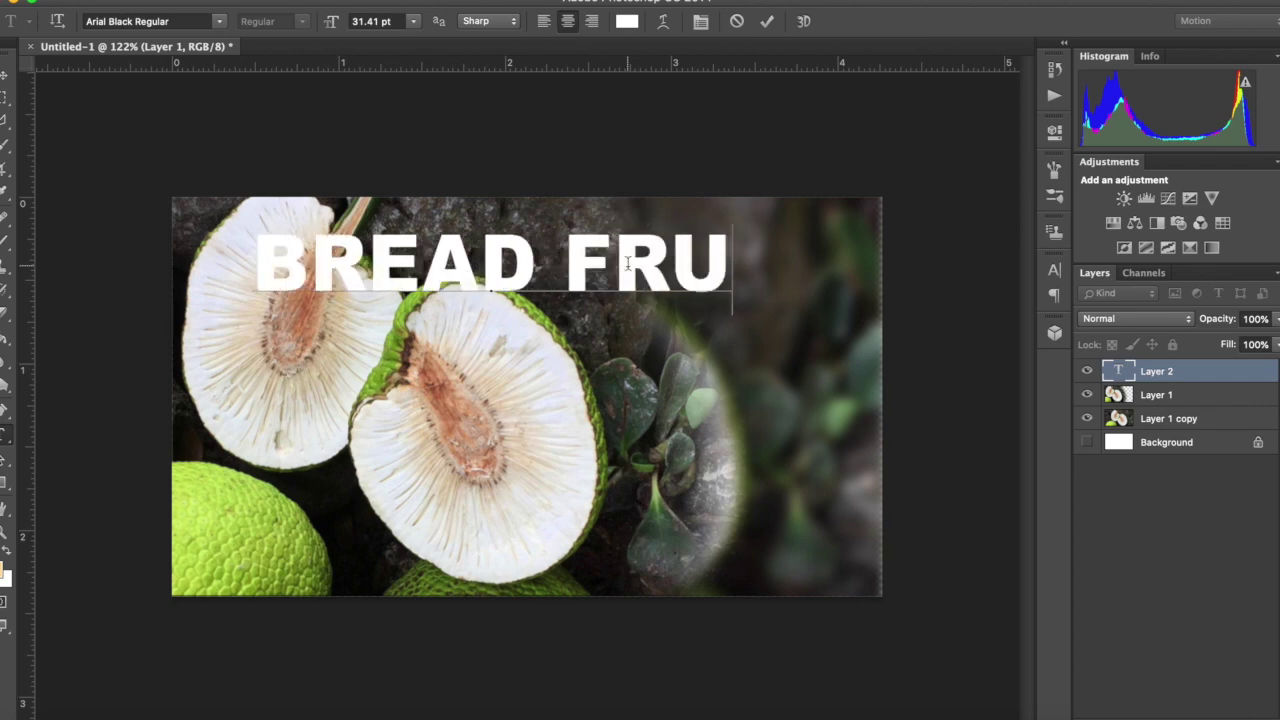
left_click(482, 241)
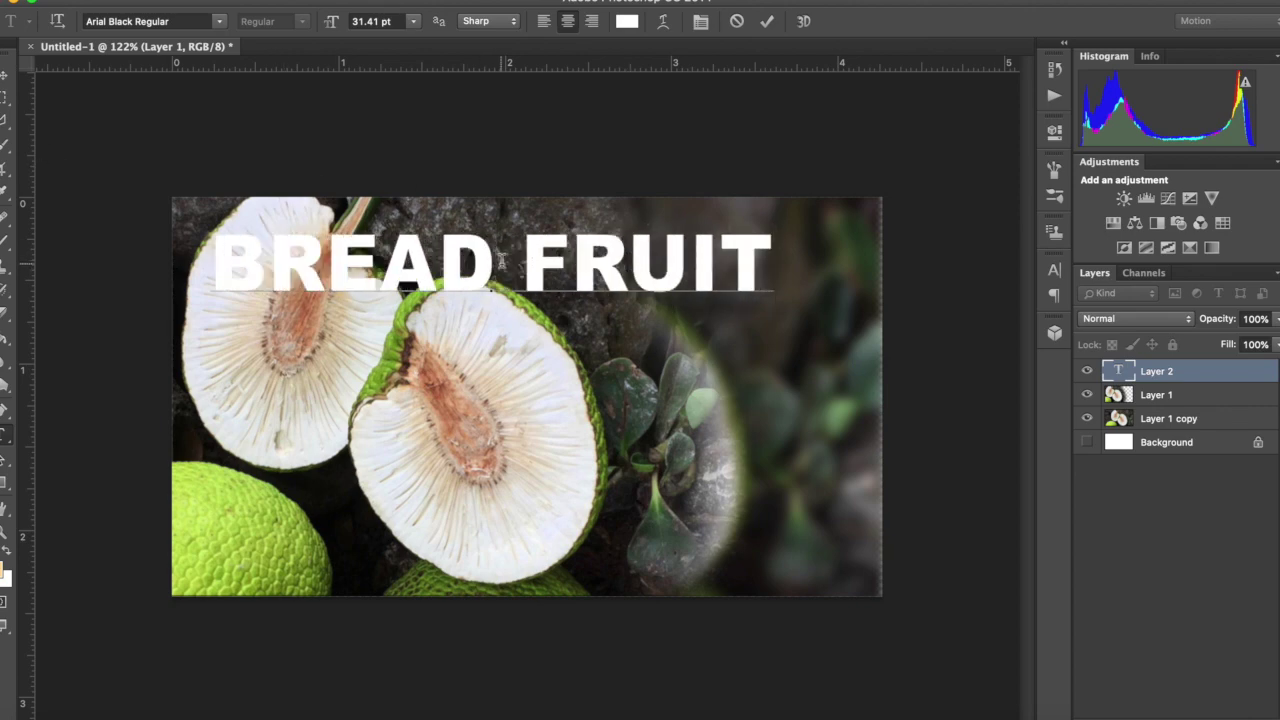
key("Return")
- Format the BREAD FRUIT title at 44.41 pt with 38.65 pt leading, and move it to the canvas's upper right
left_click_drag(360, 516, 680, 545)
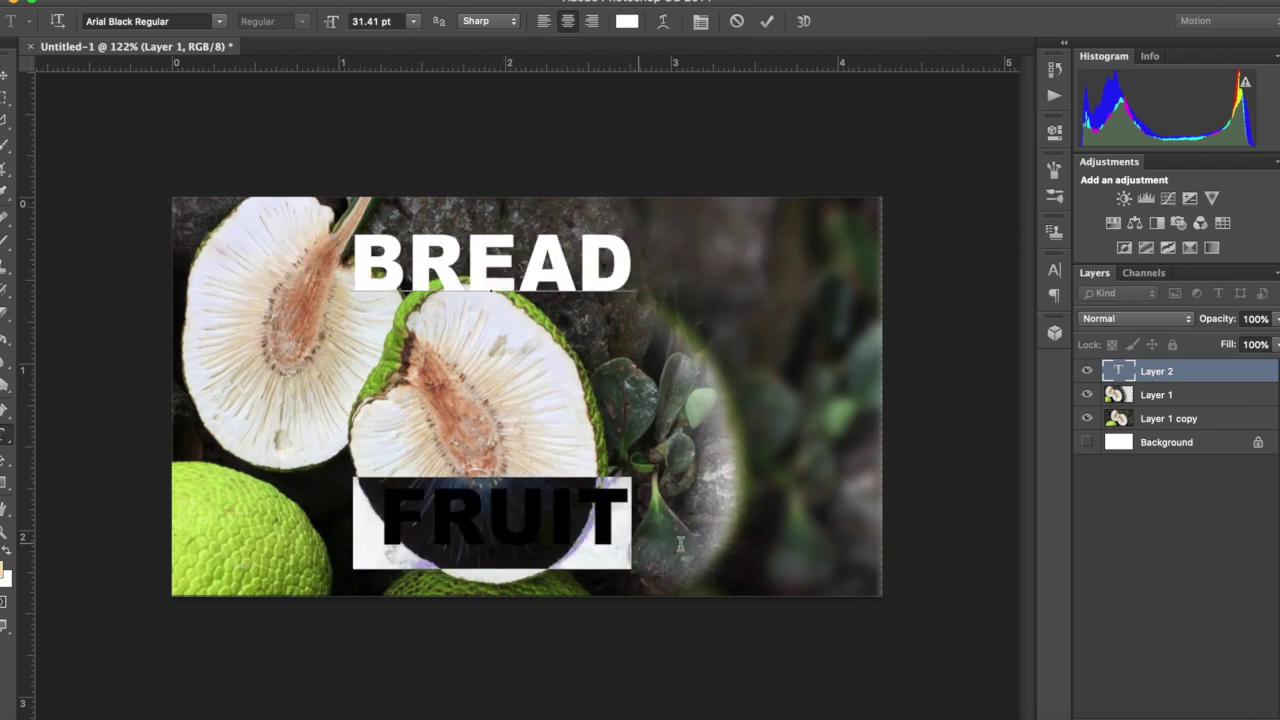
left_click(1055, 297)
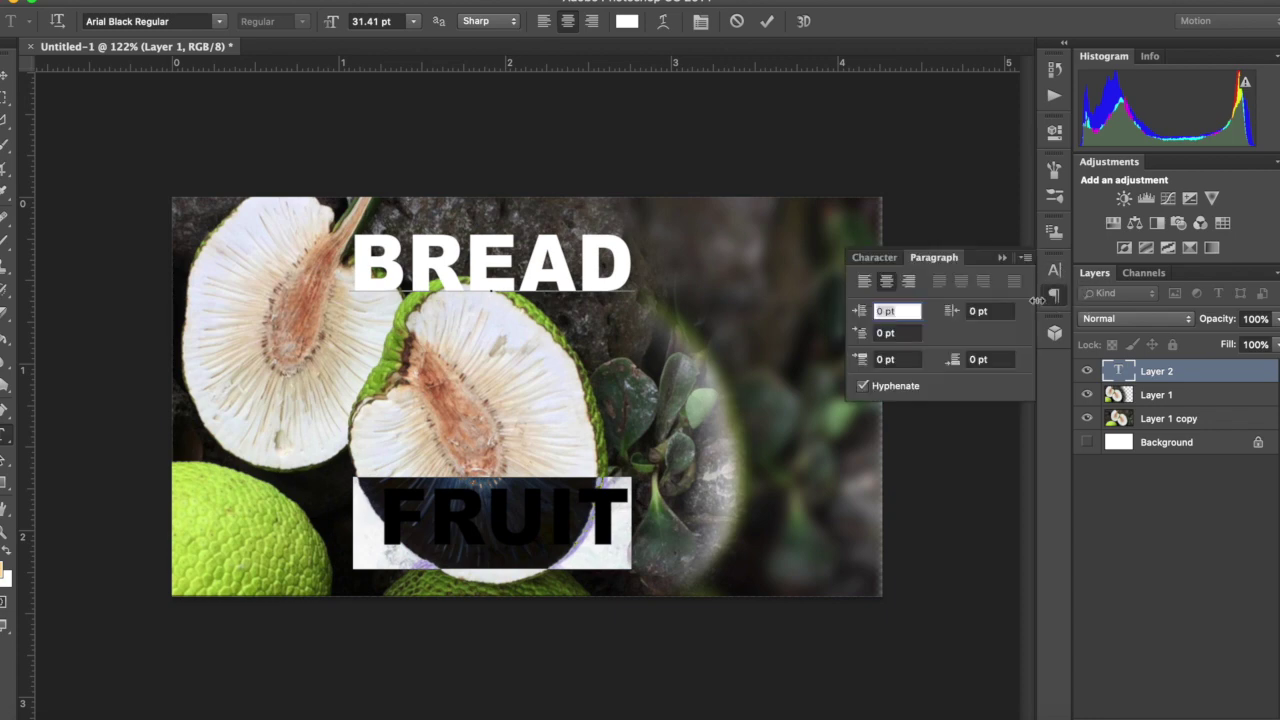
left_click(877, 256)
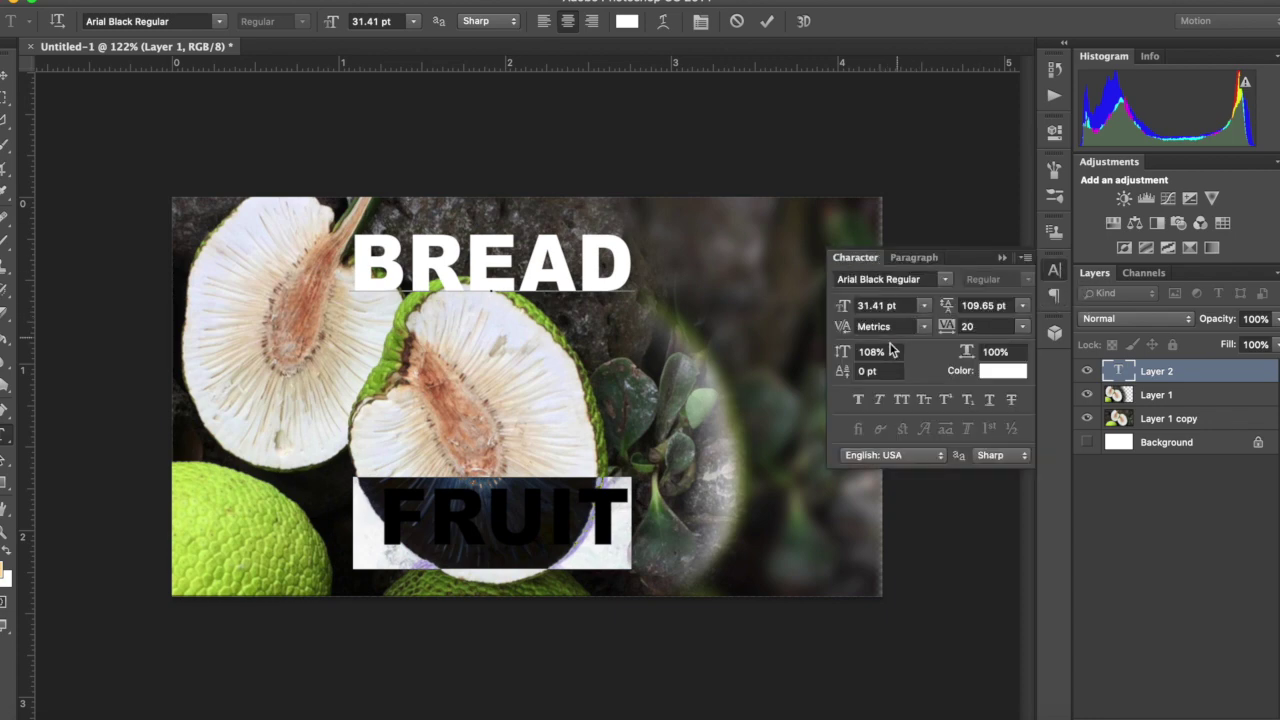
mouse_move(949, 315)
left_mouse_down()
mouse_move(867, 326)
mouse_move(924, 313)
left_mouse_up()
left_click(443, 284)
key("ctrl+a")
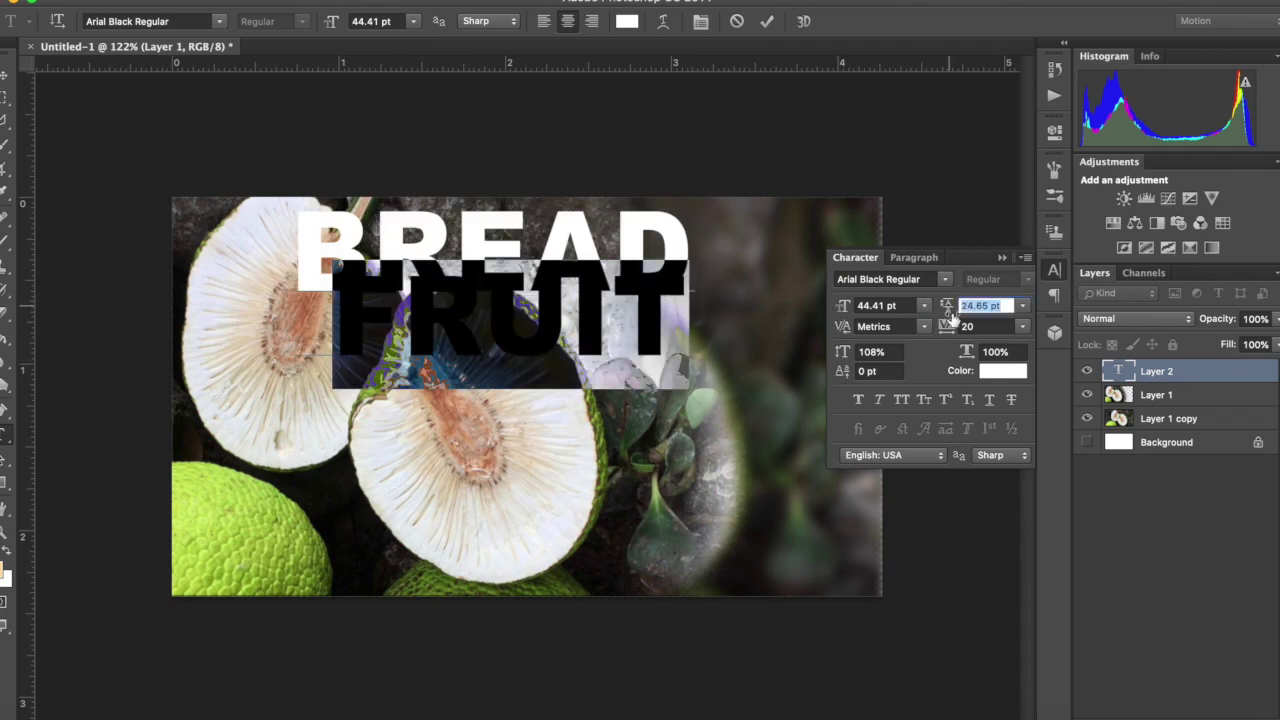
key("ctrl+Return")
left_click_drag(410, 222, 570, 222)
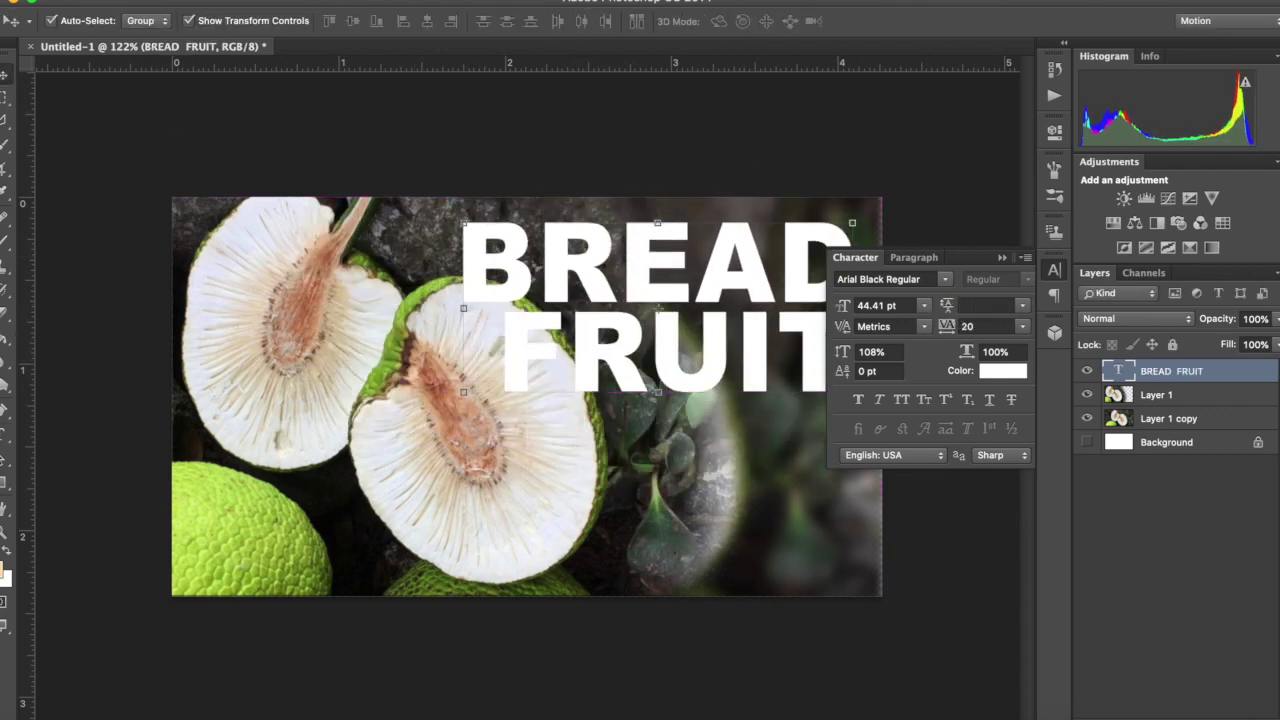
- Add the text WEIGHT GAIN ROUTINE at 23.41 pt and place it across the image below the title
key("t")
left_click(344, 533)
type("WEIGHT GA")
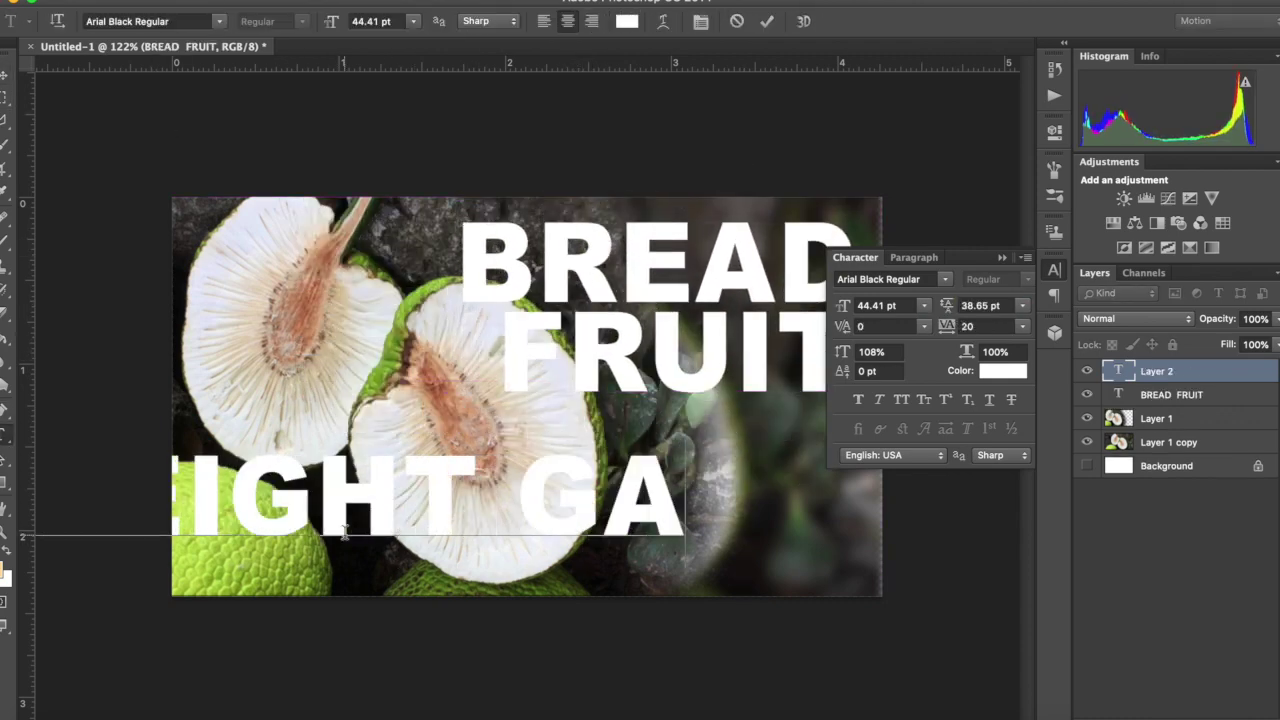
type("IN ROUTINE")
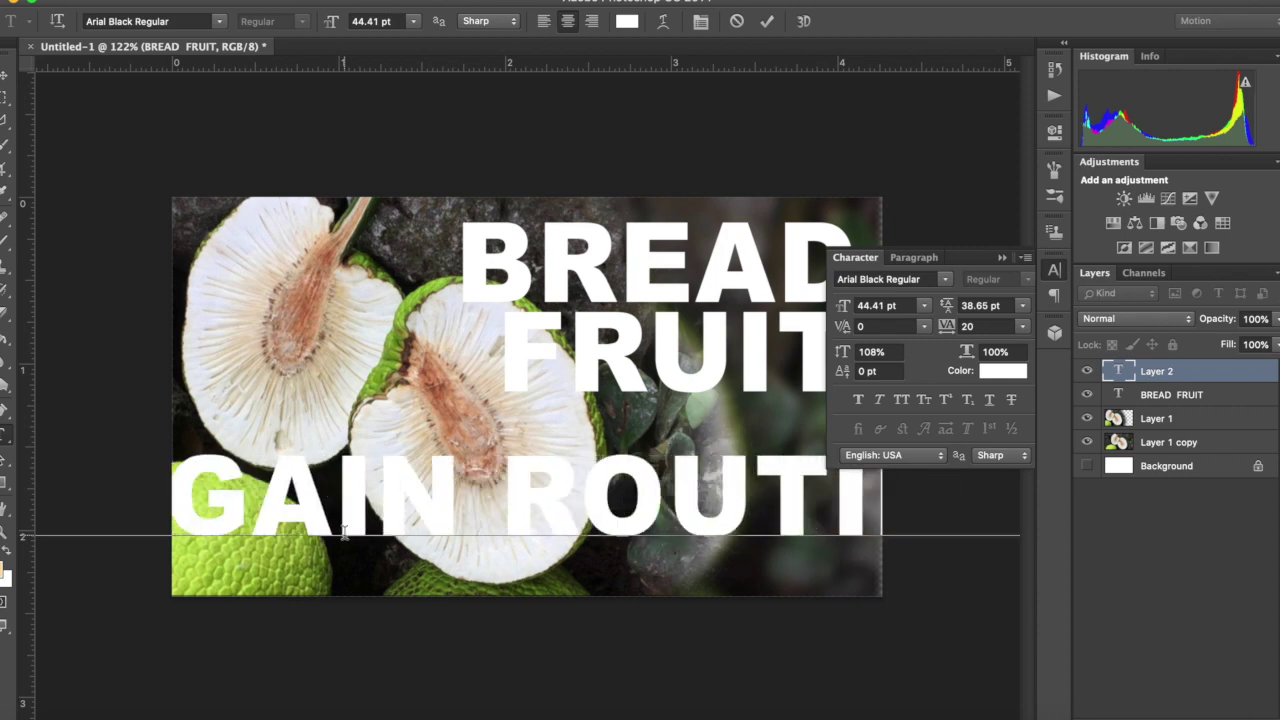
key("ctrl+a")
left_click_drag(331, 22, 313, 34)
left_click(4, 77)
left_click_drag(387, 521, 561, 478)
- Break WEIGHT GAIN ROUTINE into three lines, one word each, and tighten its line spacing
key("t")
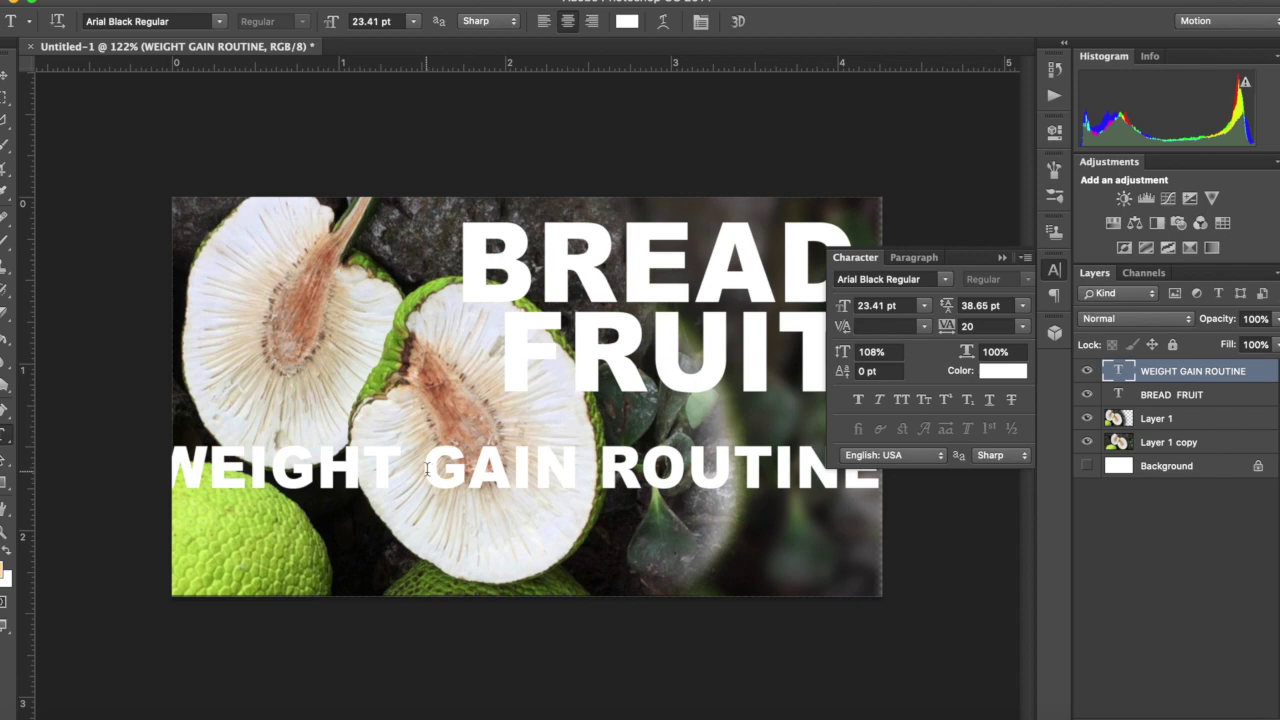
left_click(427, 468)
key("Return")
left_click(468, 566)
key("Return")
key("super+a")
left_click_drag(946, 305, 937, 312)
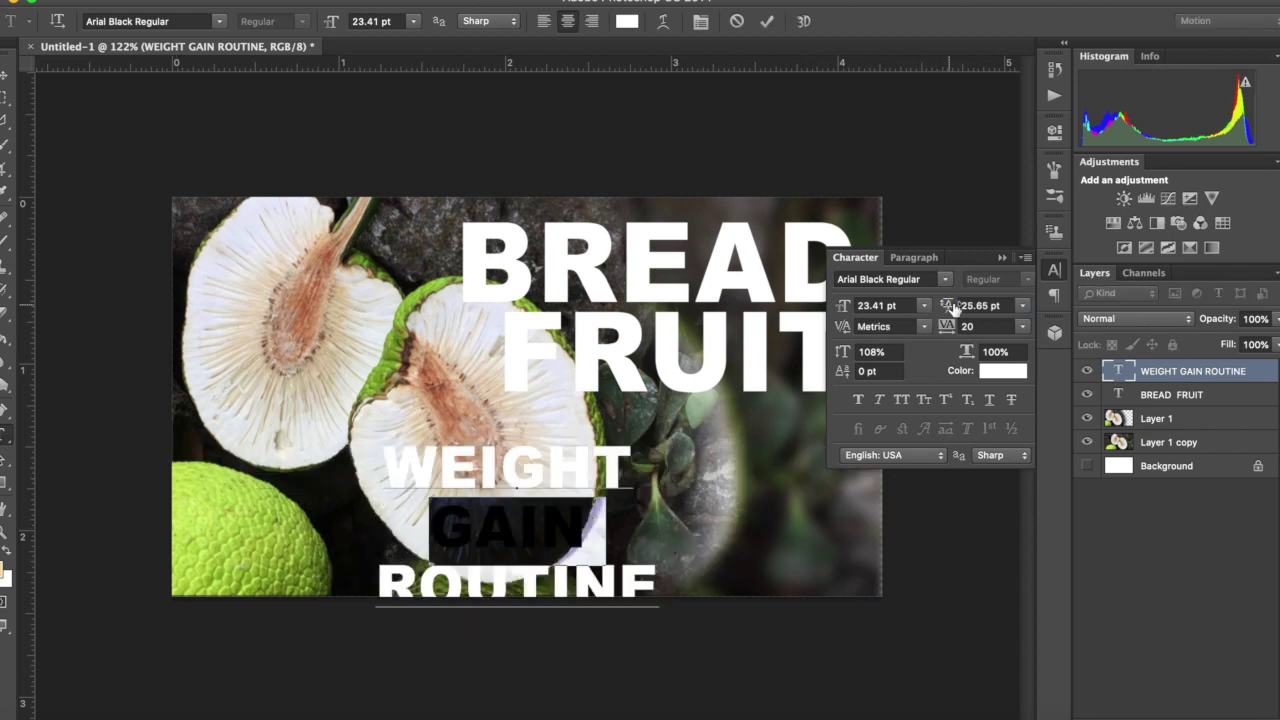
- Move the WEIGHT GAIN ROUTINE text to the canvas's lower right and shift the BREAD FRUIT title slightly up and right
left_click(5, 78)
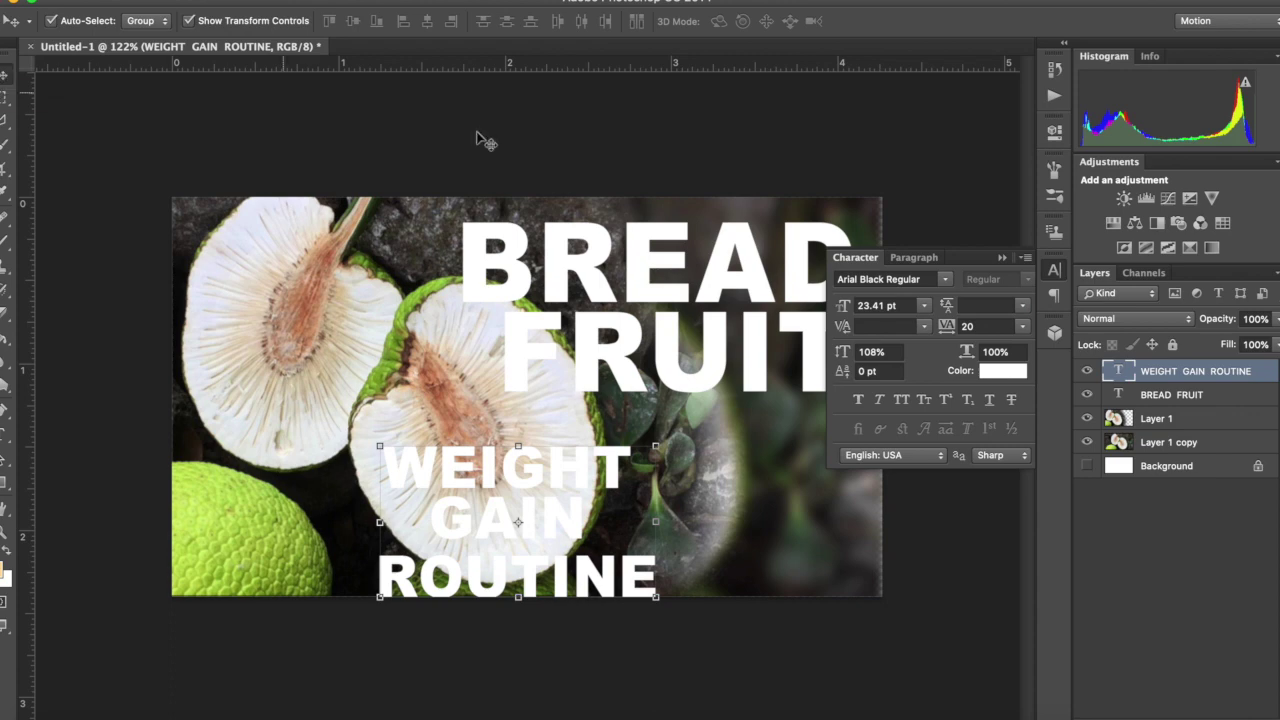
left_click_drag(443, 472, 664, 446)
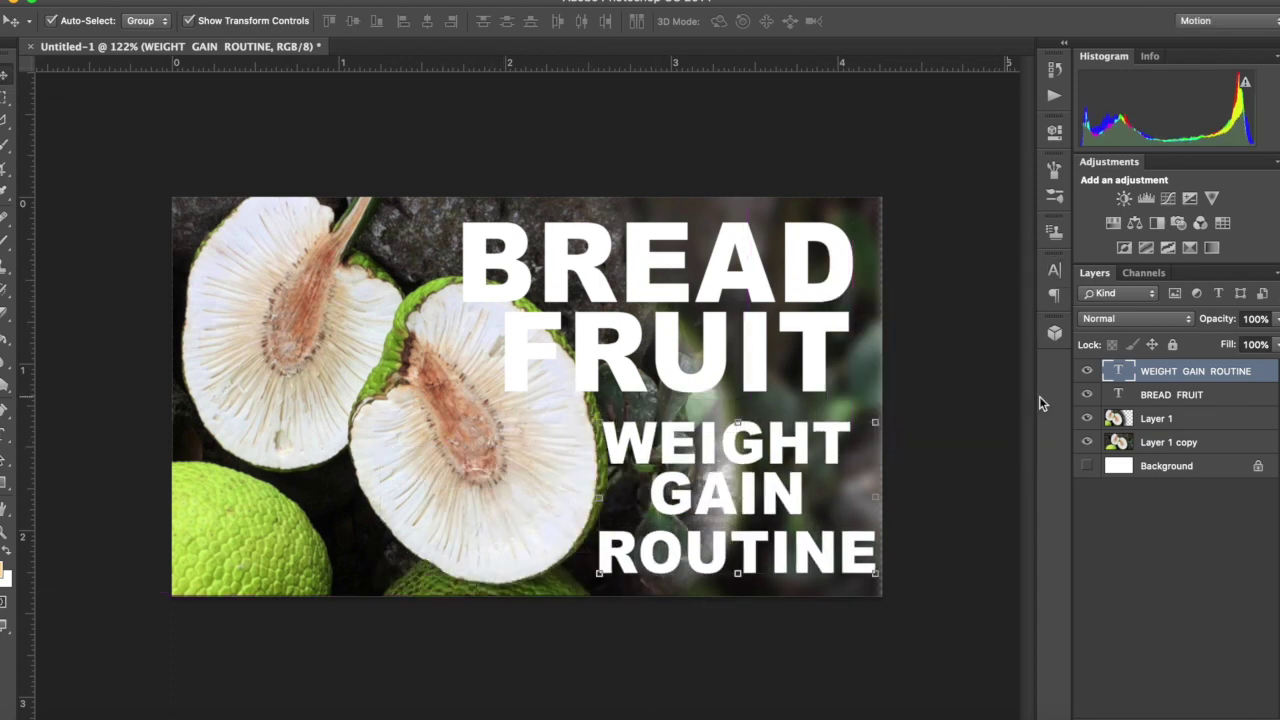
left_click(1168, 442)
left_click_drag(587, 329, 595, 318)
left_click(373, 441)
left_click(1172, 374)
- Add a black outside Stroke to the BREAD FRUIT title, slightly thicker than 3 px
left_click(1178, 396)
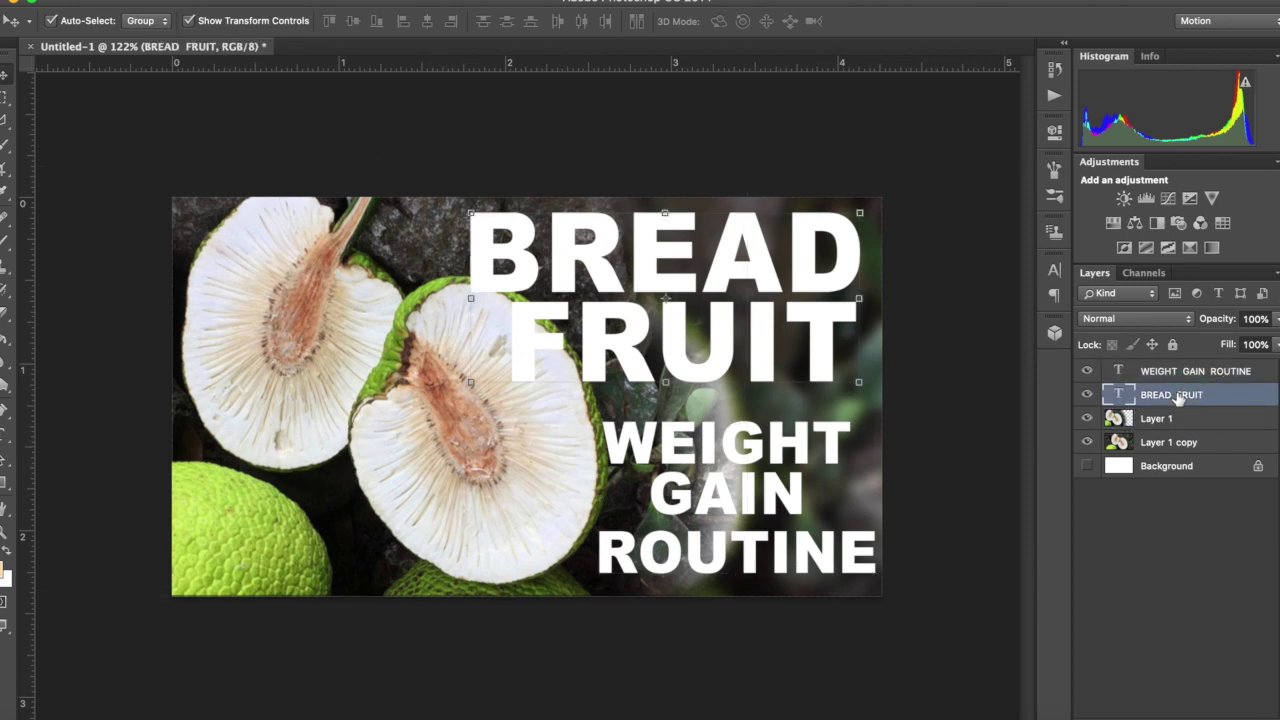
right_click(1180, 398)
left_click(990, 4)
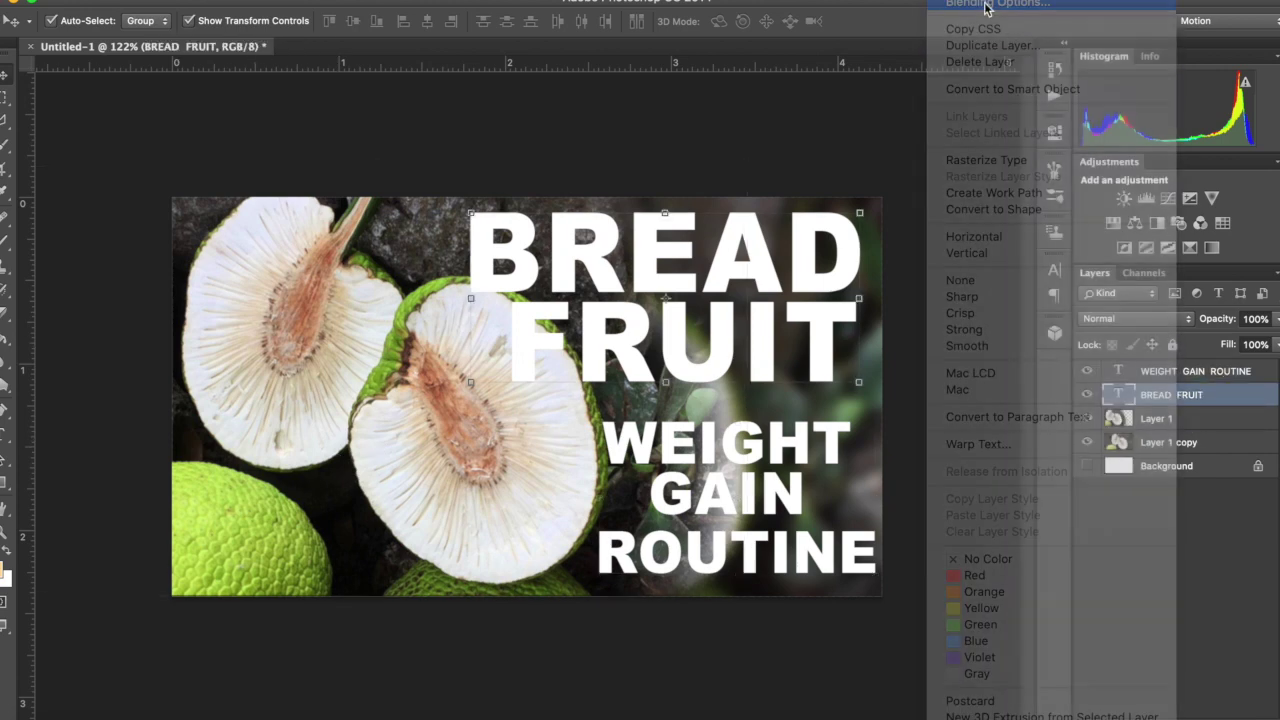
left_click_drag(777, 163, 1004, 264)
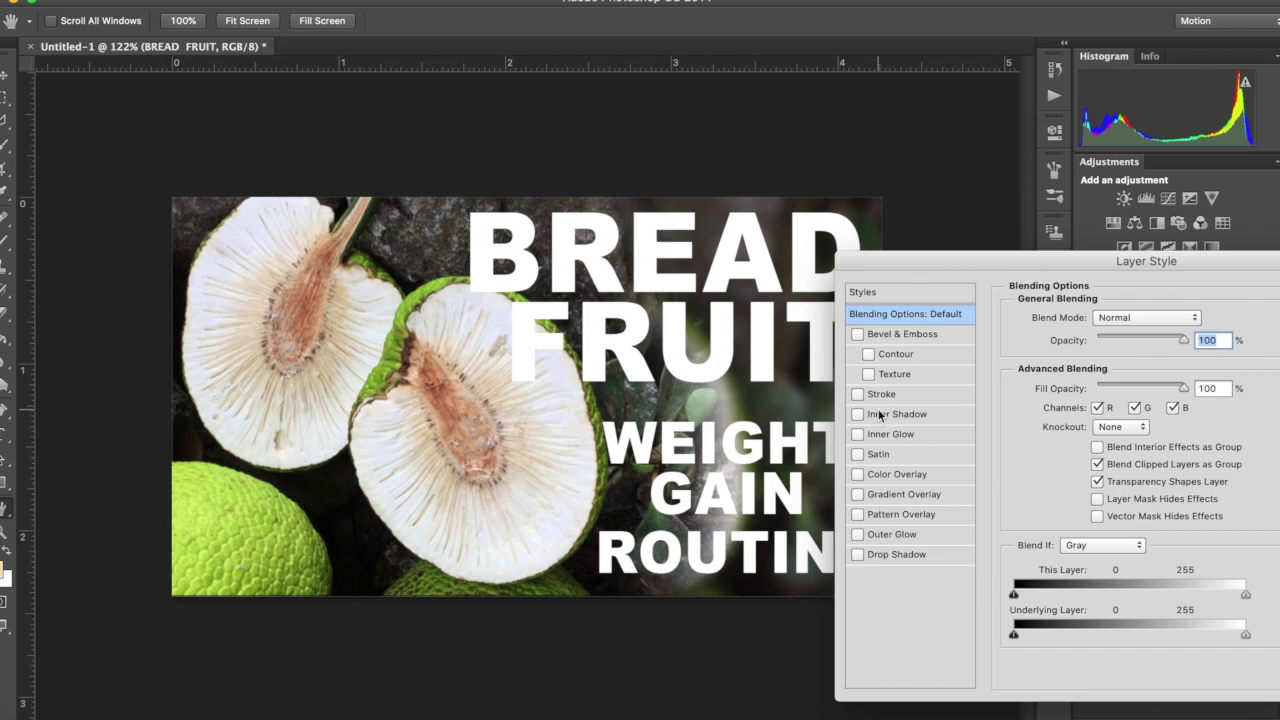
left_click(872, 398)
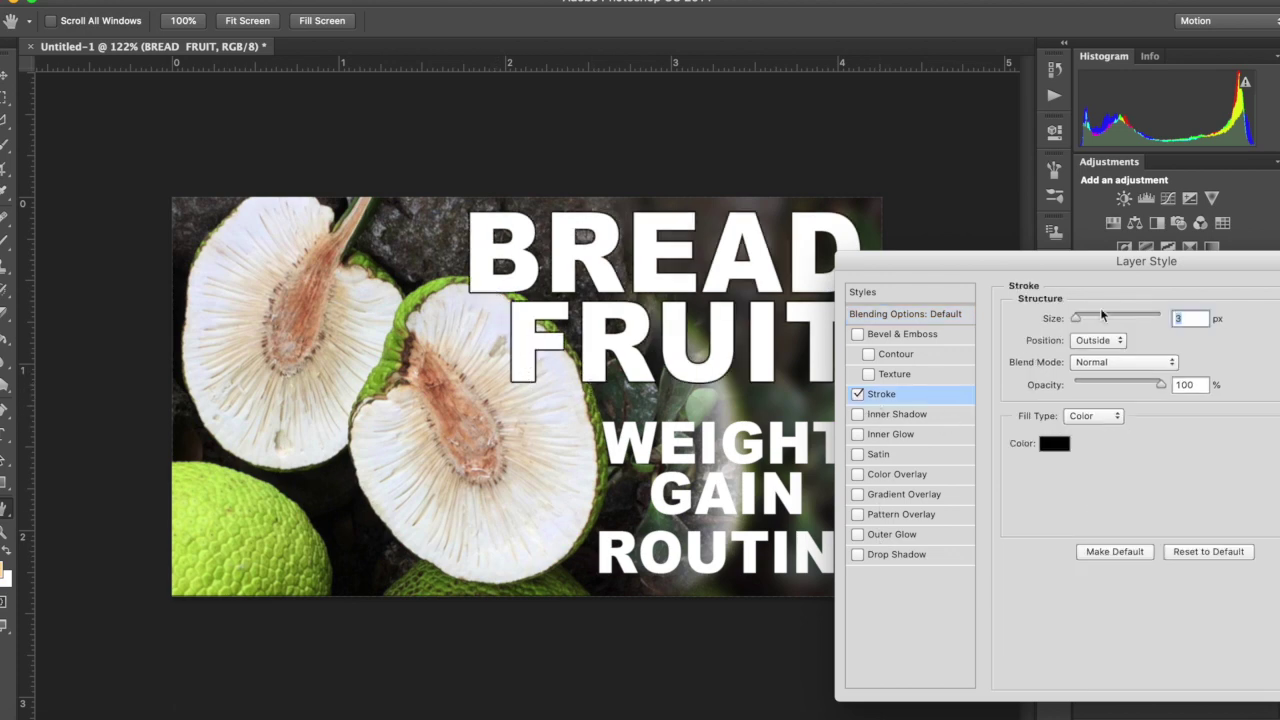
left_click_drag(1074, 317, 1079, 317)
mouse_move(1217, 266)
left_mouse_down()
mouse_move(1076, 280)
mouse_move(971, 341)
mouse_move(1166, 240)
left_mouse_up()
- Try Color Overlay, Gradient Overlay and Pattern Overlay effects on the BREAD FRUIT title
left_click(845, 457)
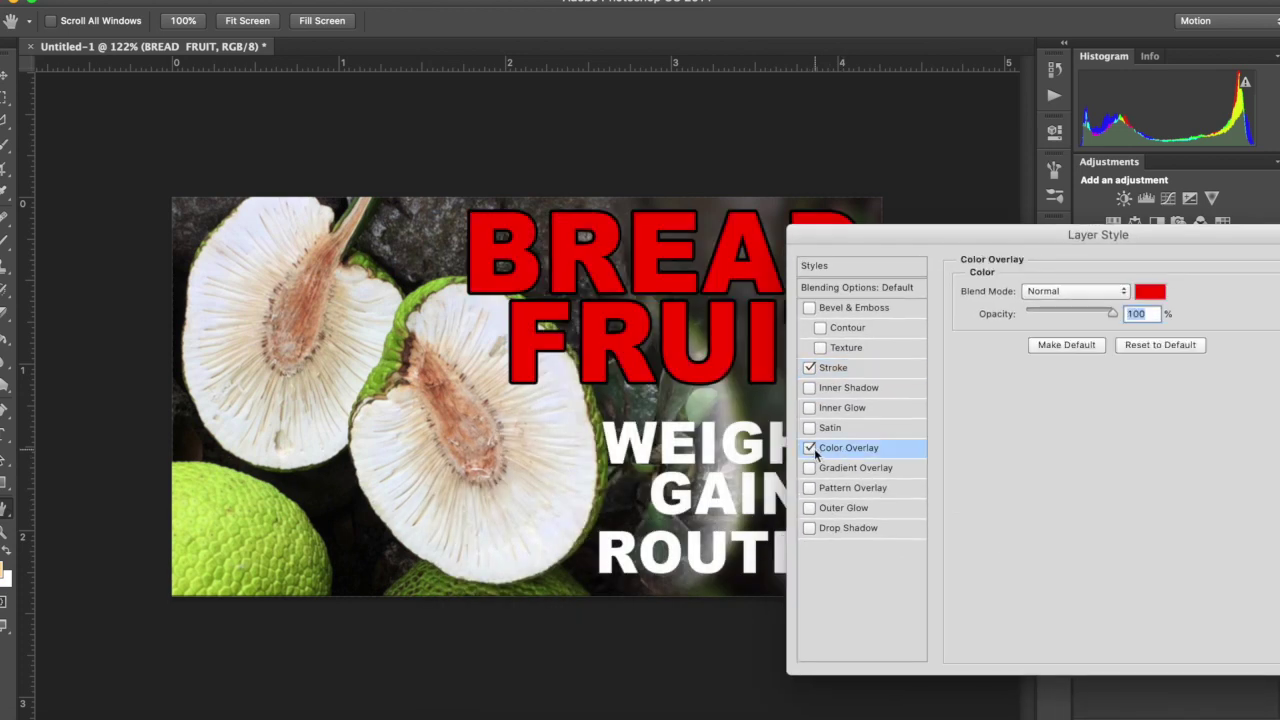
left_click(810, 448)
left_click(809, 468)
left_click(809, 468)
left_click(809, 488)
left_click(809, 488)
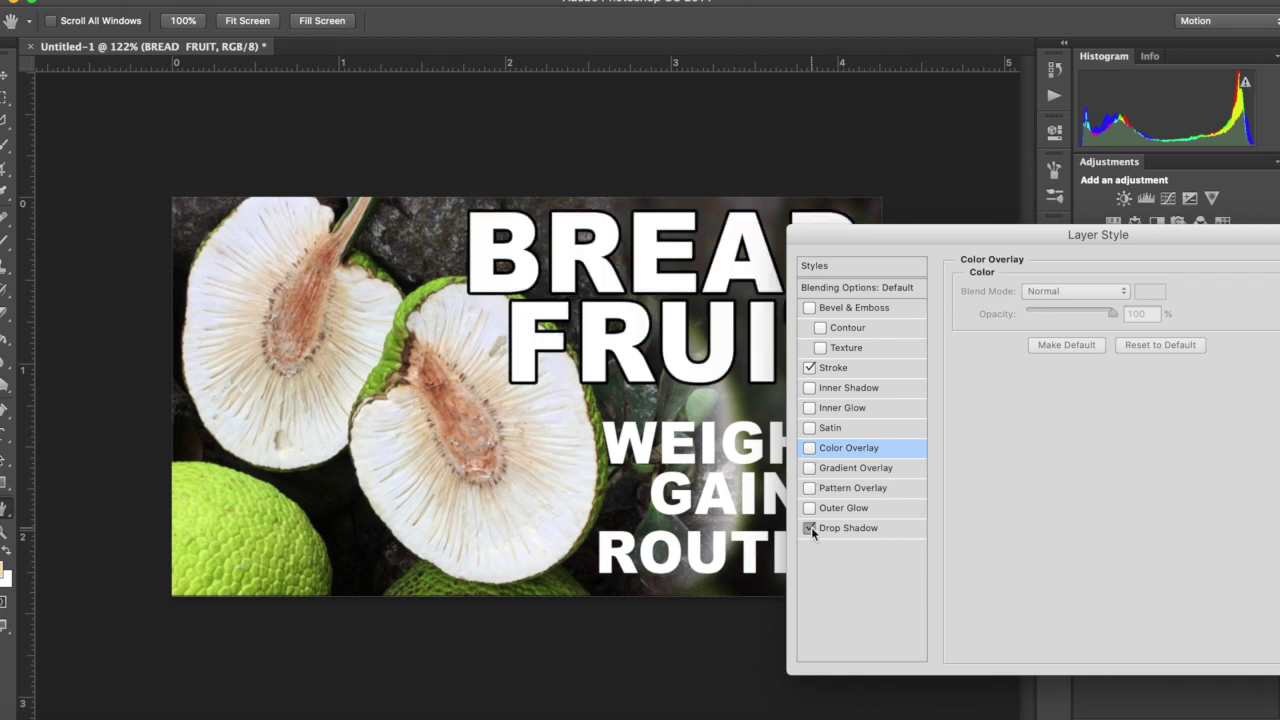
left_click(810, 448)
left_click(810, 448)
- Add a Gradient Overlay to the BREAD FRUIT title using the copper-brown preset
left_click(809, 468)
left_click(846, 468)
left_click(1041, 340)
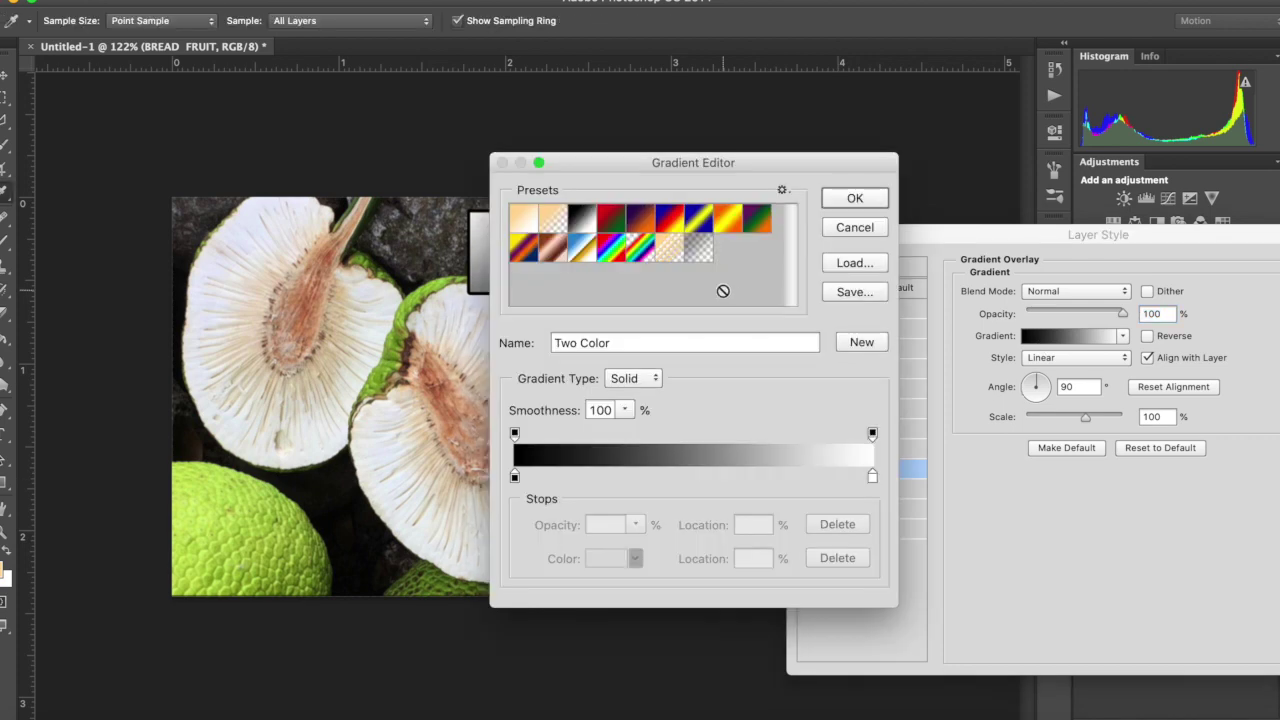
left_click(553, 247)
left_click_drag(585, 167, 328, 256)
- Recolor the gradient stop at location 0% to green cee35a, sampled from the whole breadfruit in the image
left_click(257, 567)
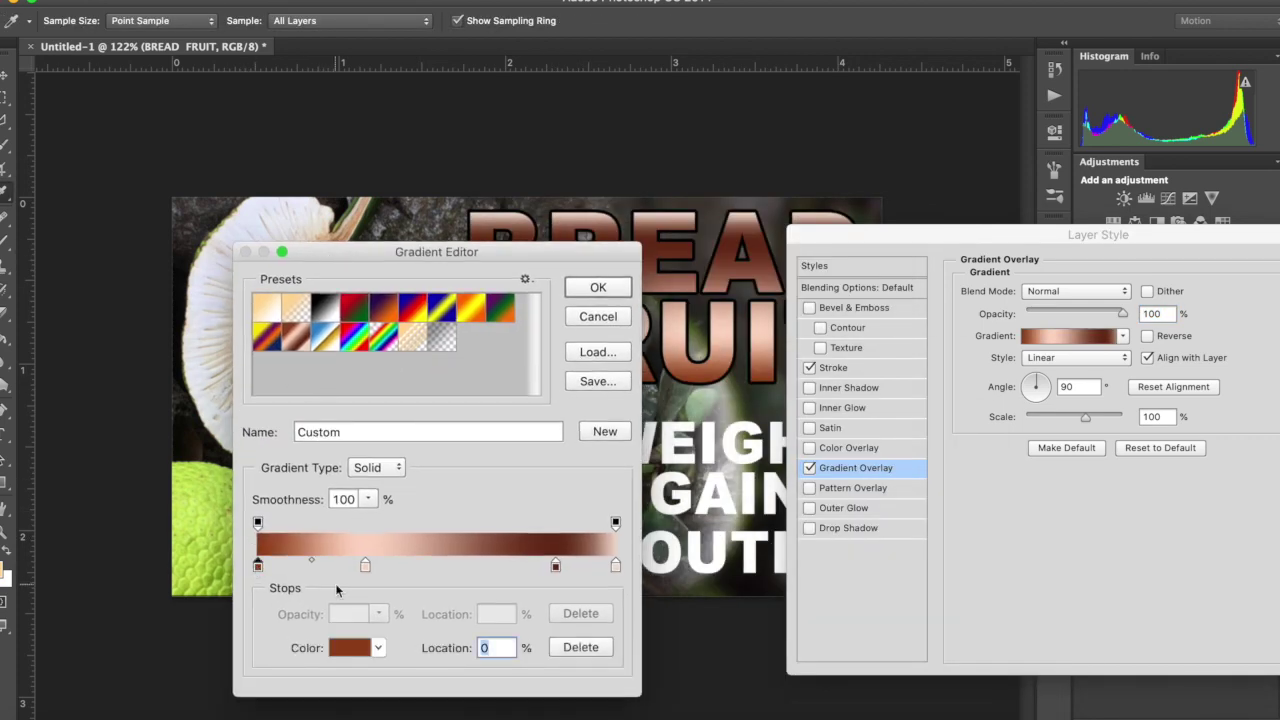
left_click(349, 648)
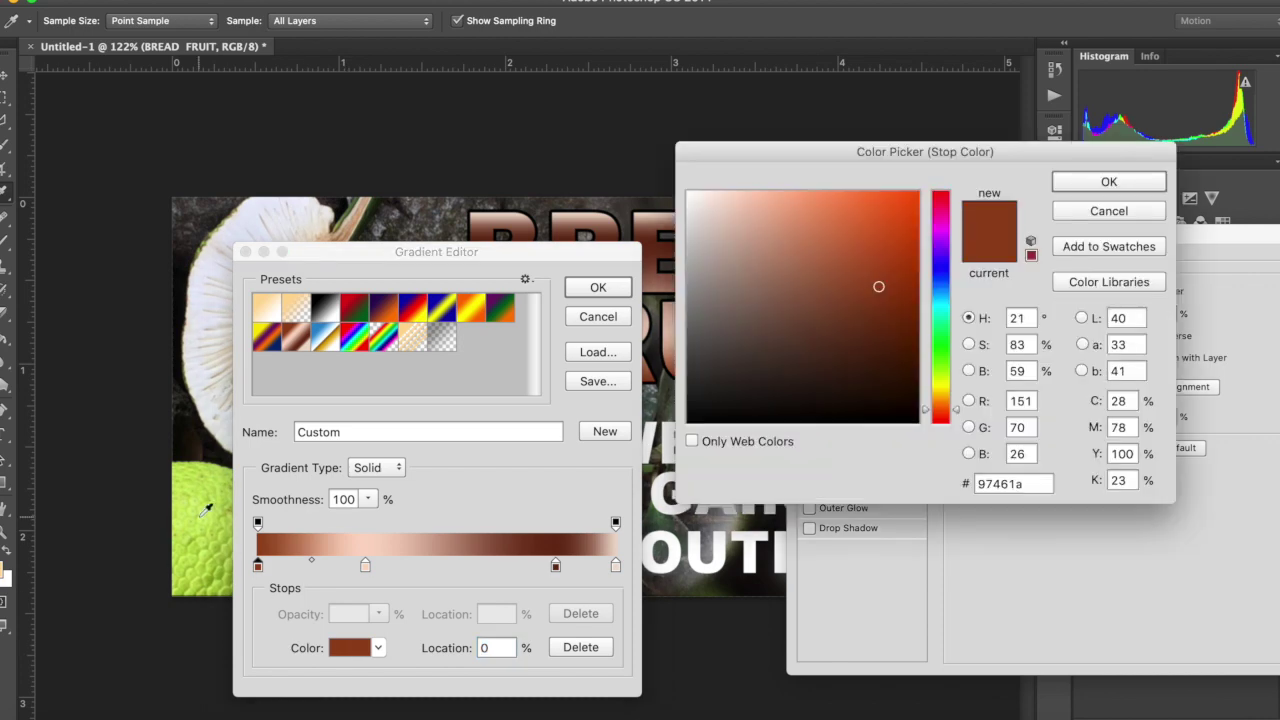
left_click(203, 513)
left_click(1117, 189)
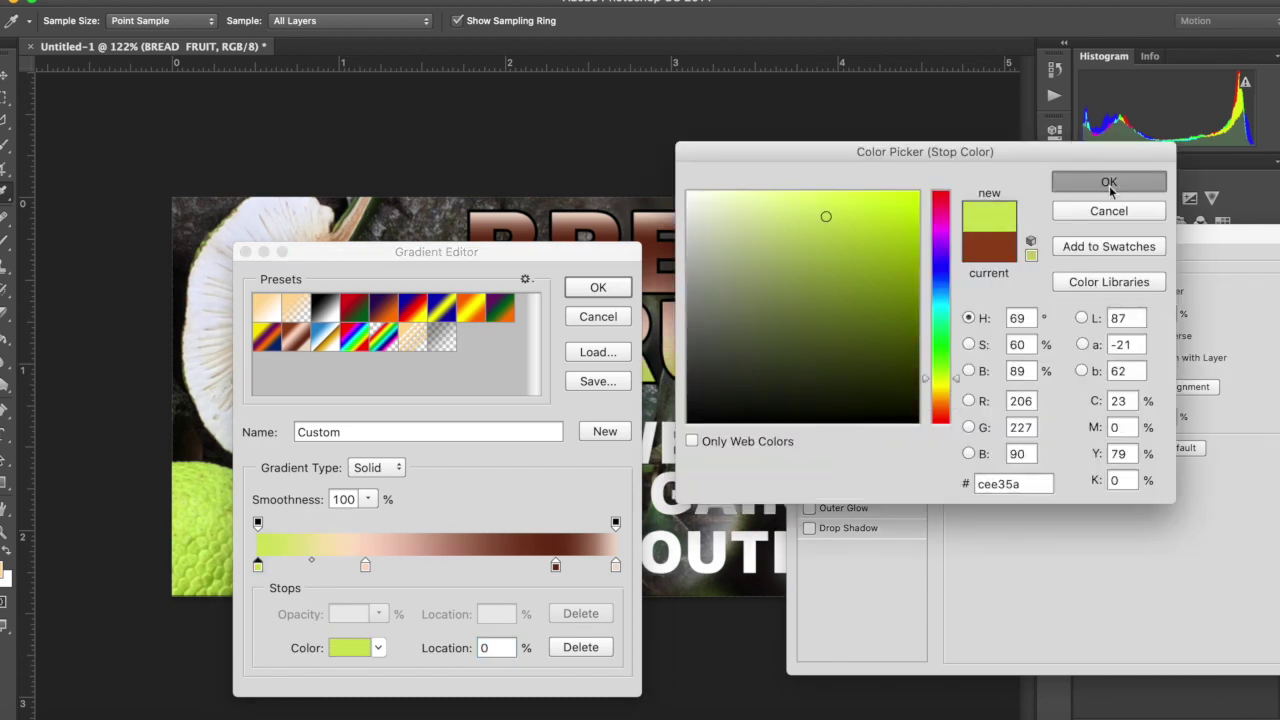
- Recolor the gradient stop at location 83% to green c5e05d, sampled from the whole breadfruit, and accept the gradient
left_click(555, 567)
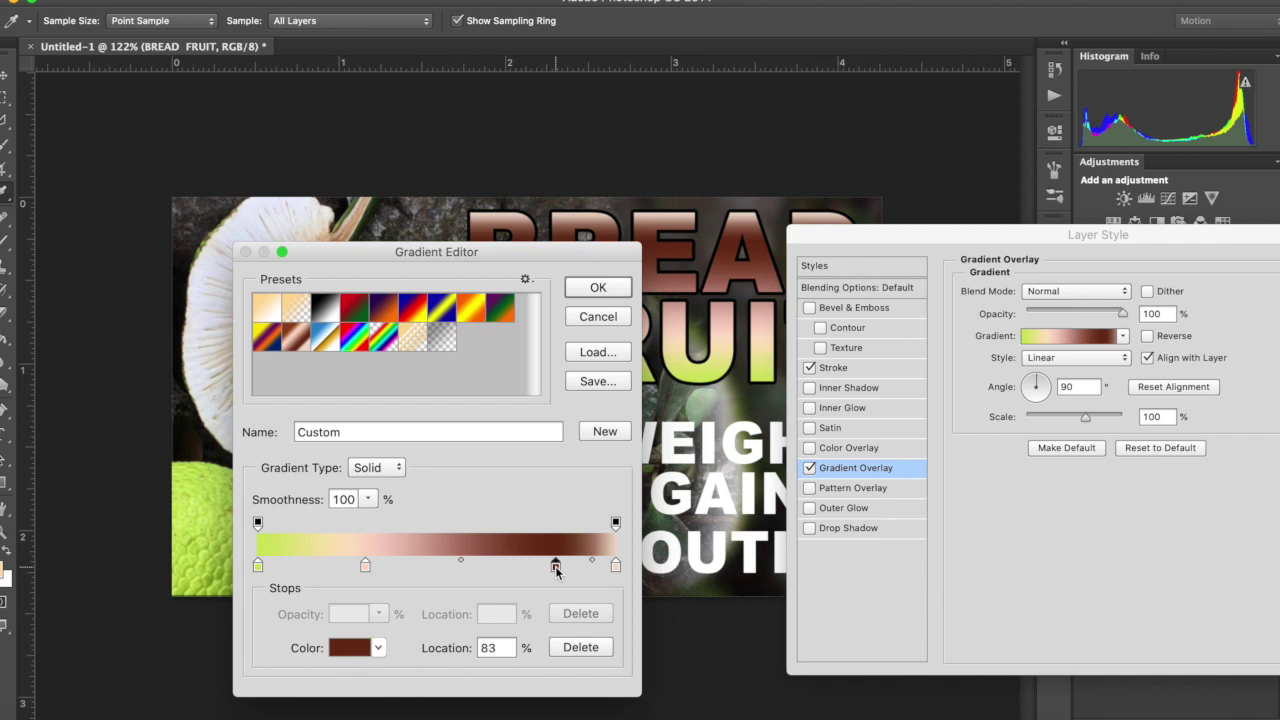
left_click(343, 649)
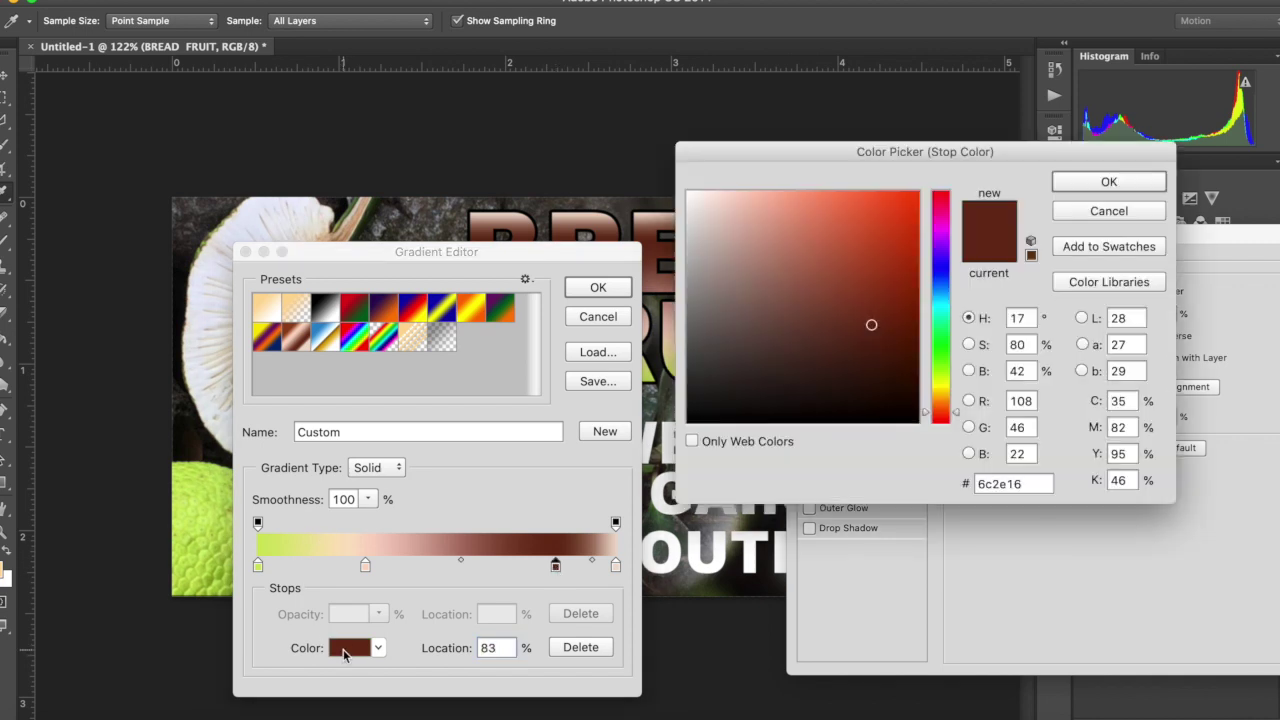
left_click(208, 544)
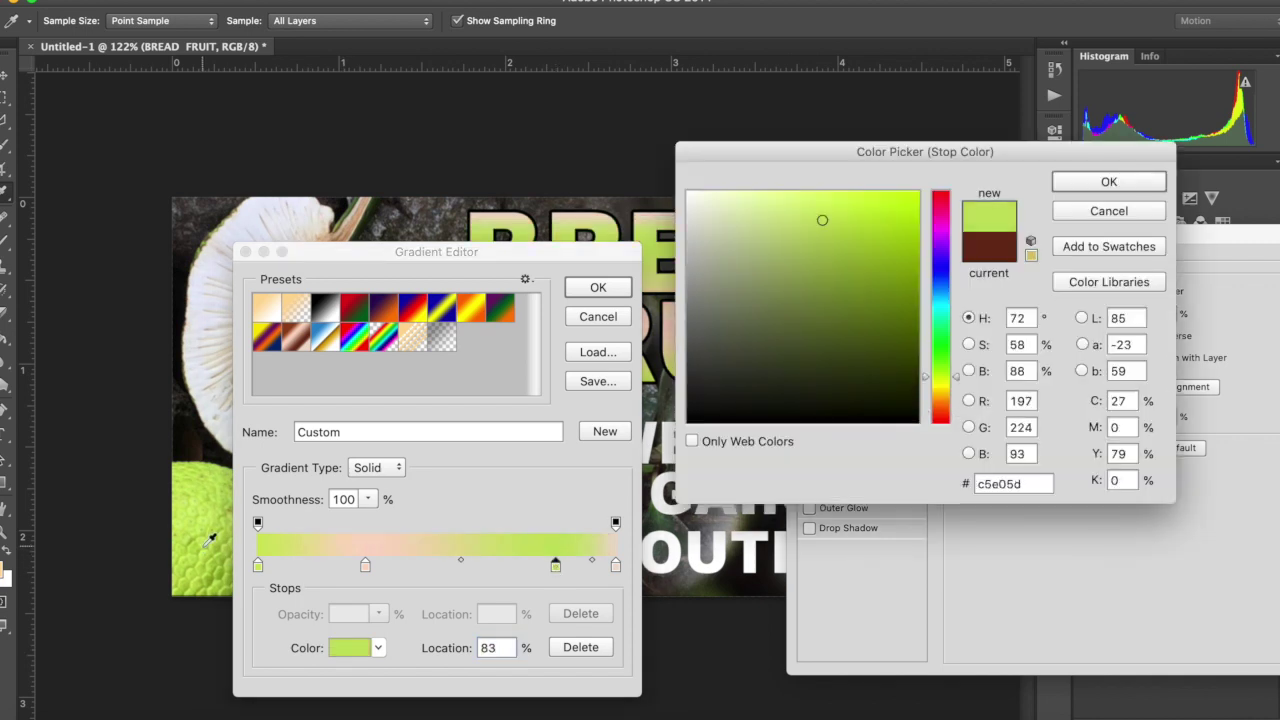
left_click(1092, 186)
left_click(610, 292)
- Apply the layer style and move the BREAD FRUIT title slightly down, just above the word WEIGHT
left_click_drag(1148, 232, 875, 284)
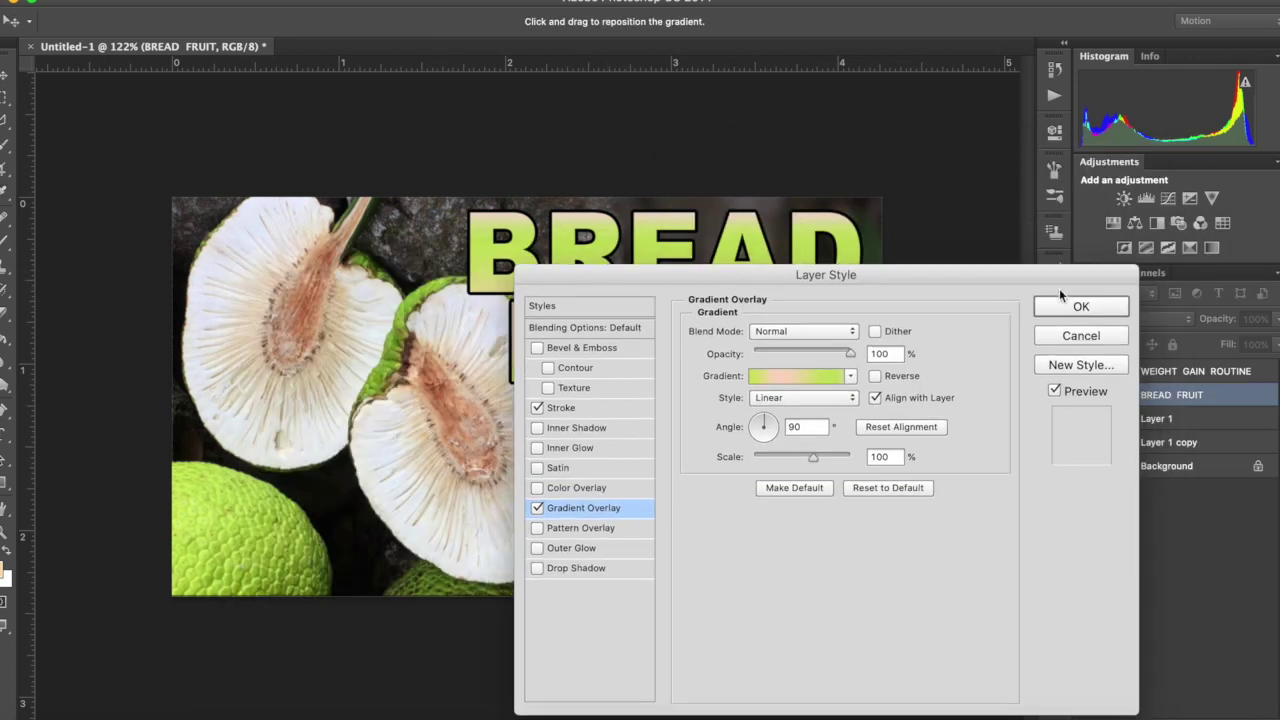
left_click(1070, 305)
left_click_drag(594, 345, 597, 366)
left_click(650, 448)
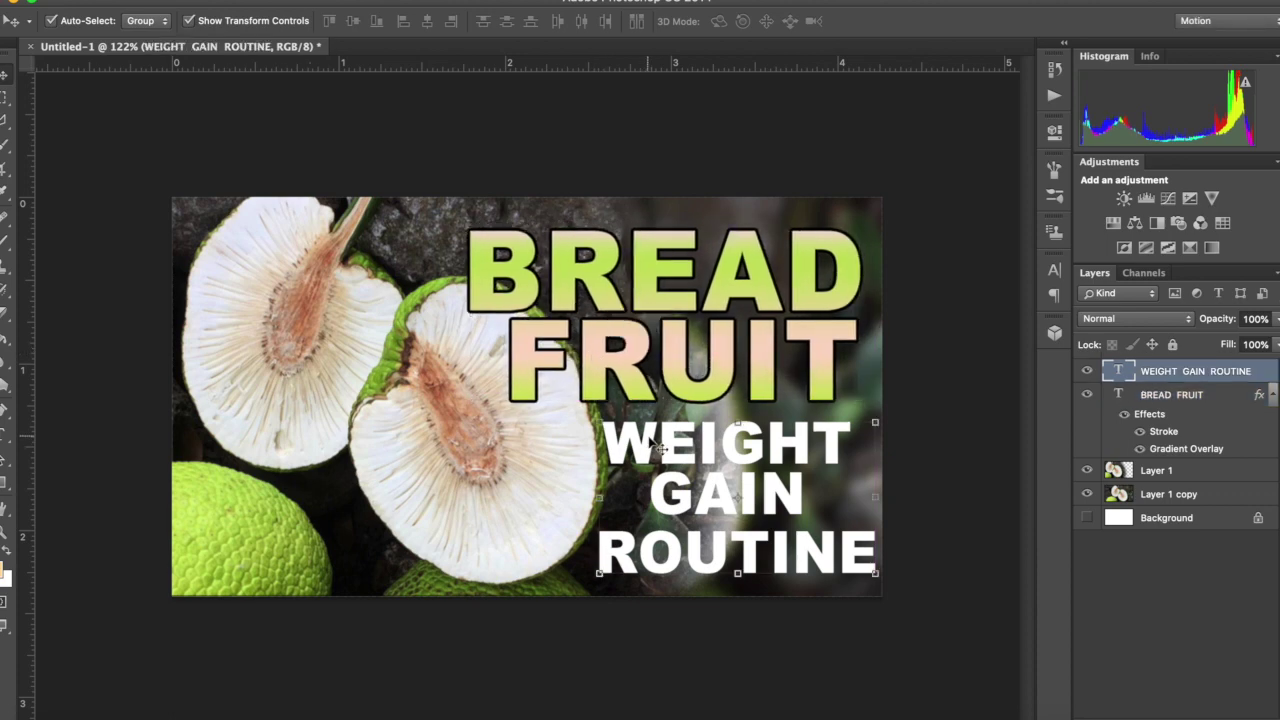
- Copy the BREAD FRUIT layer style and paste it onto the WEIGHT GAIN ROUTINE text layer
left_click(1148, 397)
right_click(1148, 397)
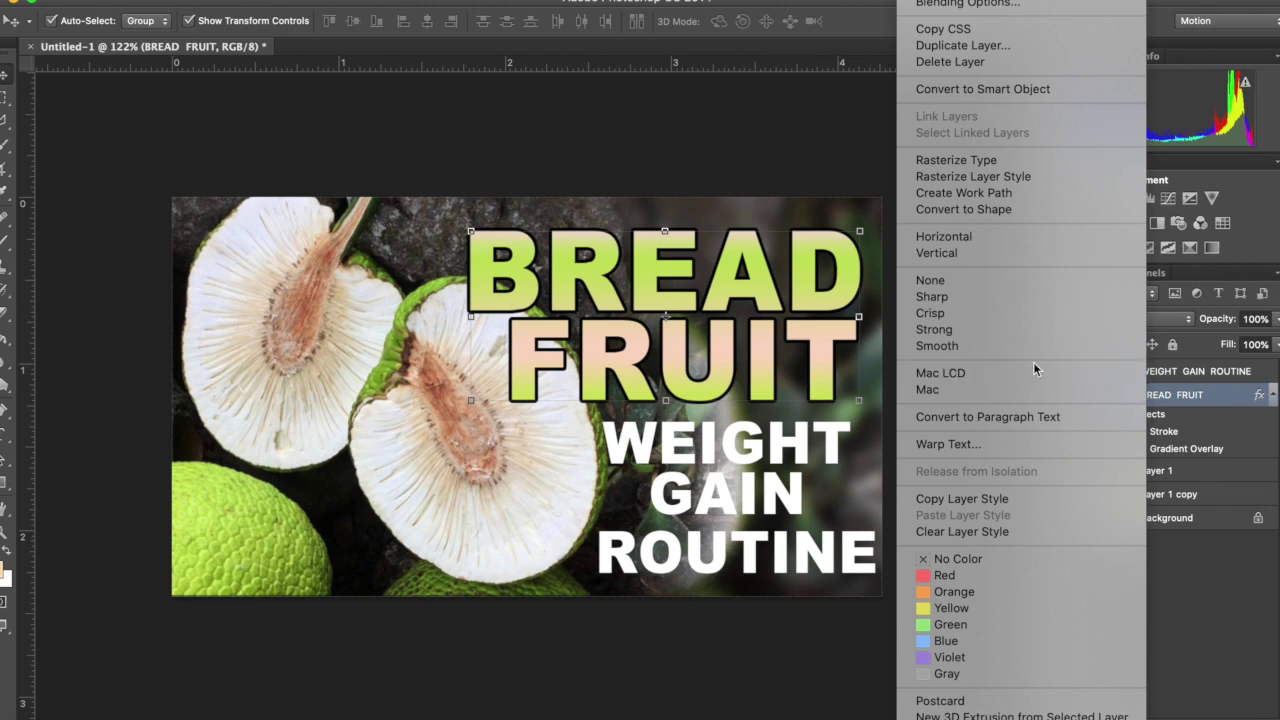
left_click(975, 501)
left_click(1157, 370)
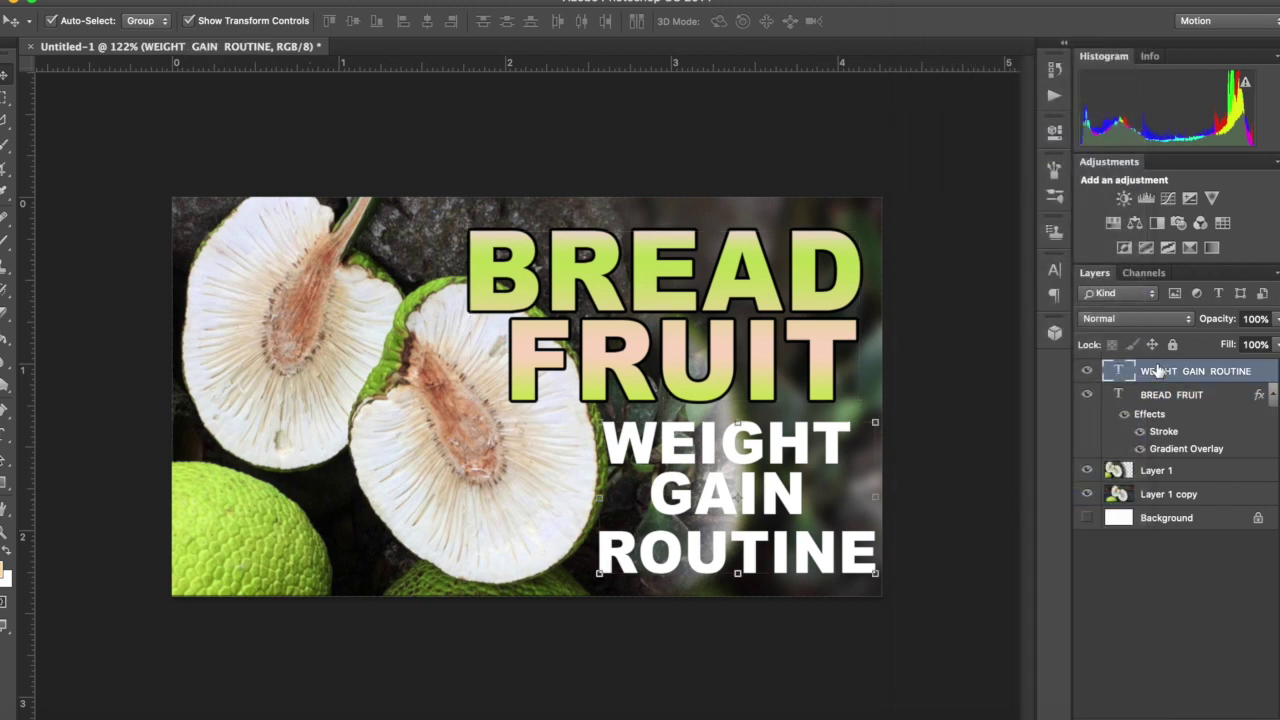
right_click(1157, 372)
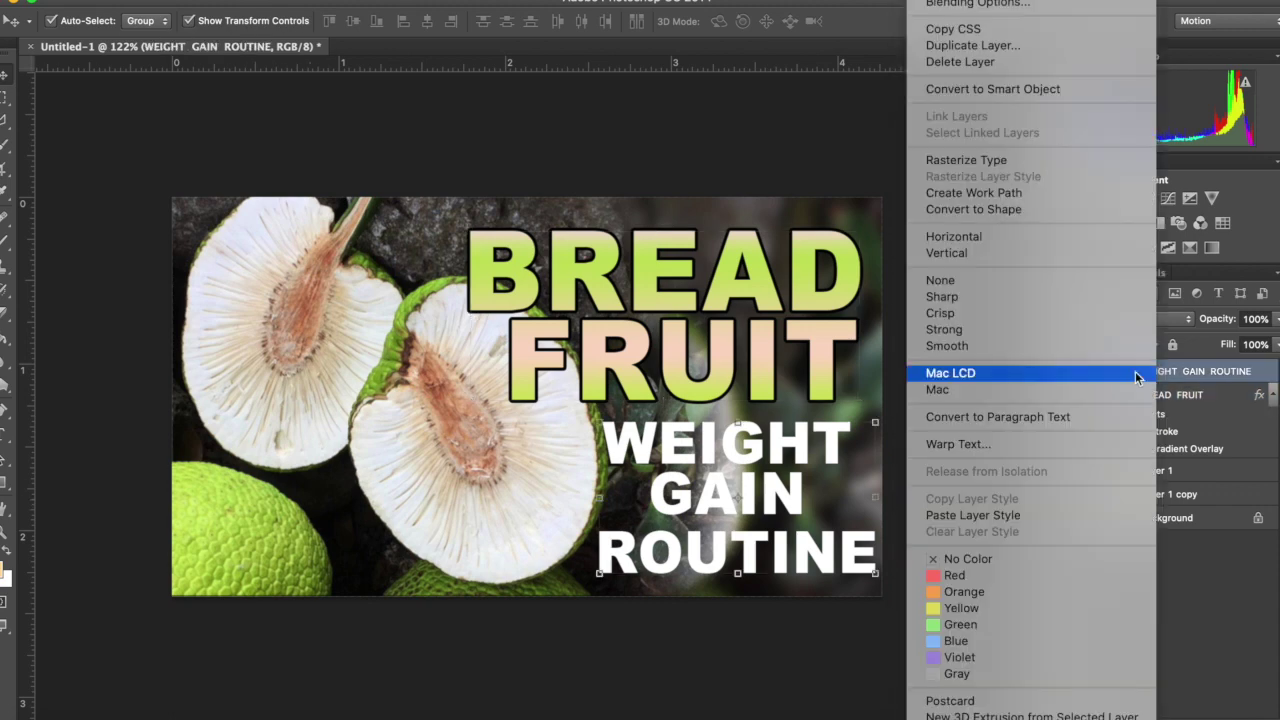
left_click(1030, 516)
- Select Layer 1 and hide the BREAD FRUIT and WEIGHT GAIN ROUTINE text layers
left_click(452, 485)
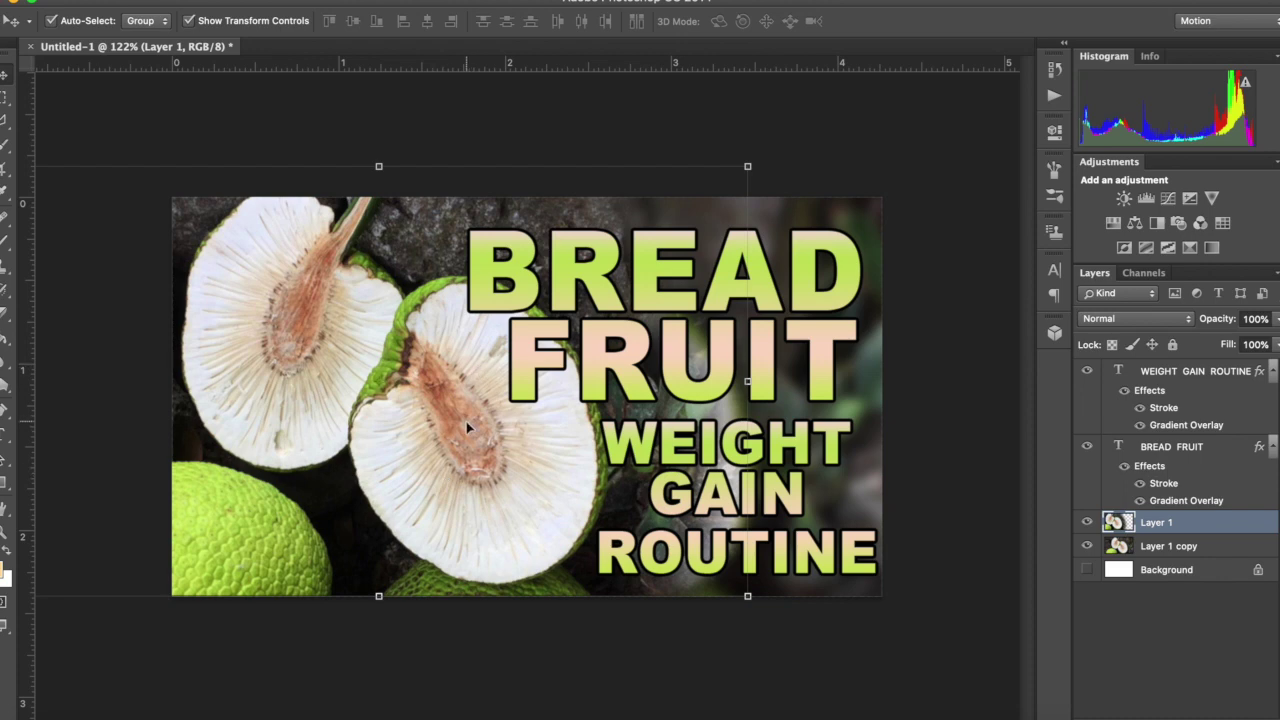
left_click(1088, 448)
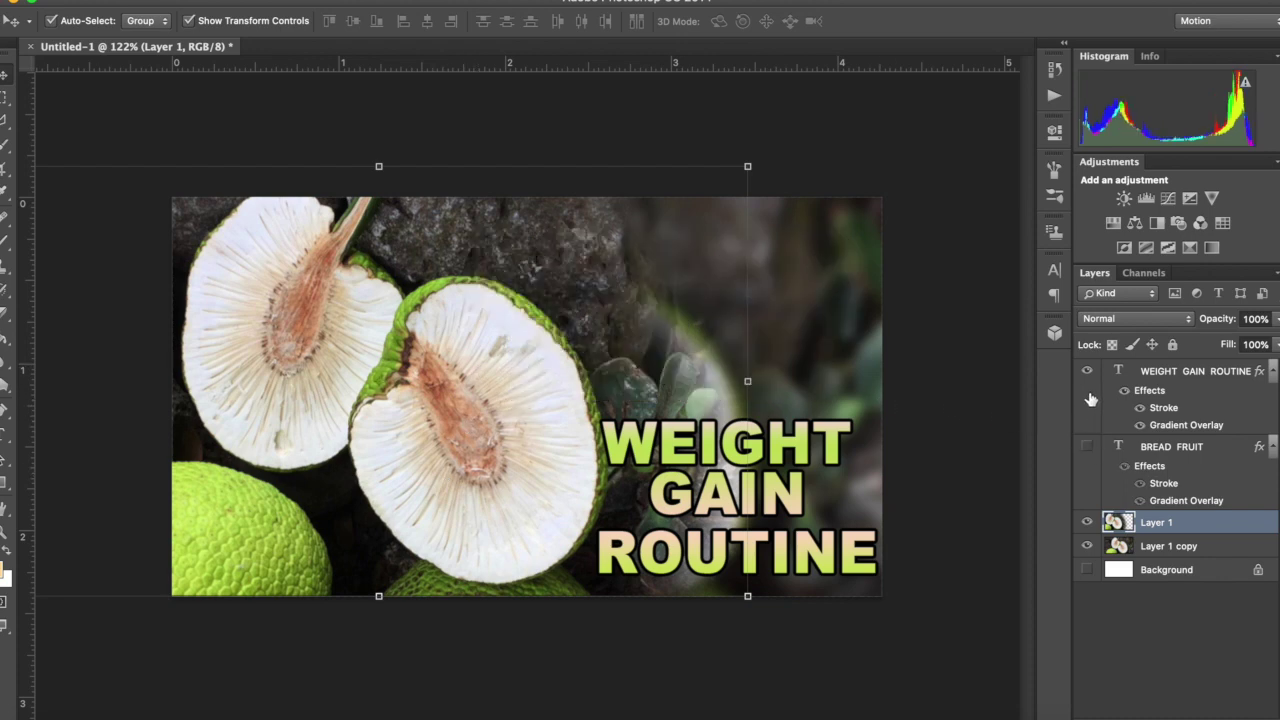
left_click(1088, 371)
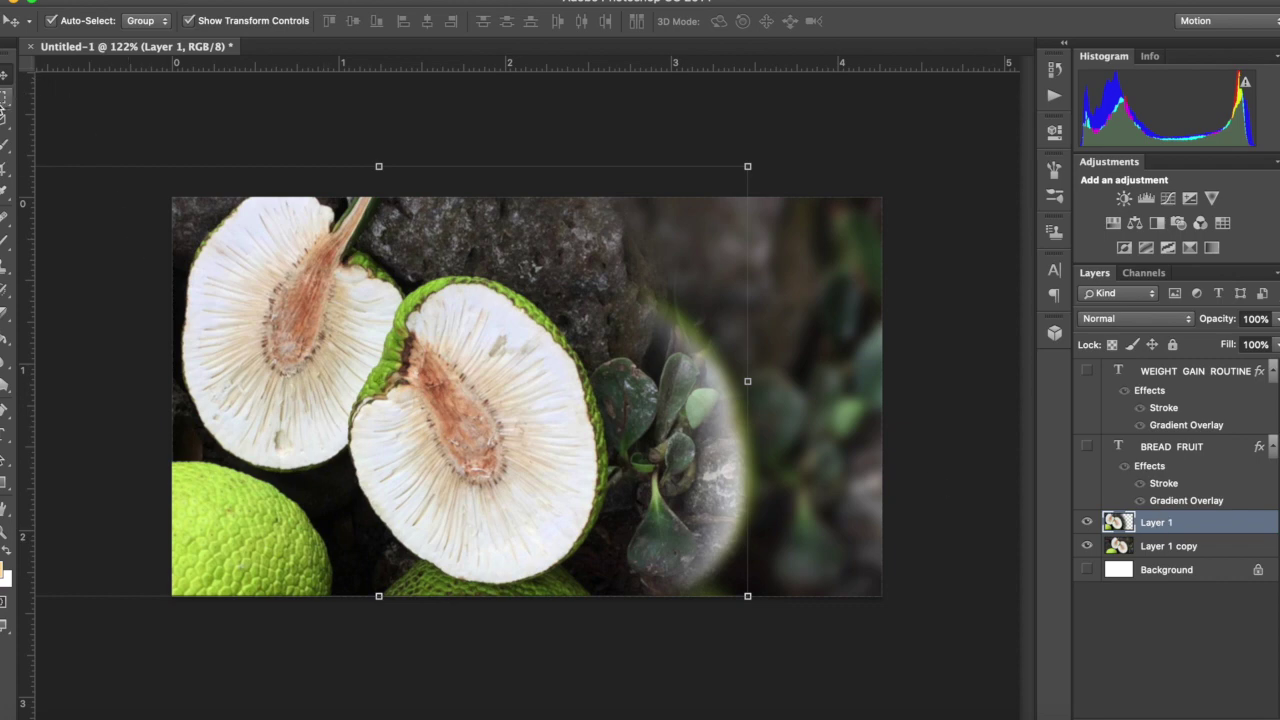
- Select the cut breadfruit halves on Layer 1 with the Quick Selection tool and copy them to a new layer
left_click(3, 146)
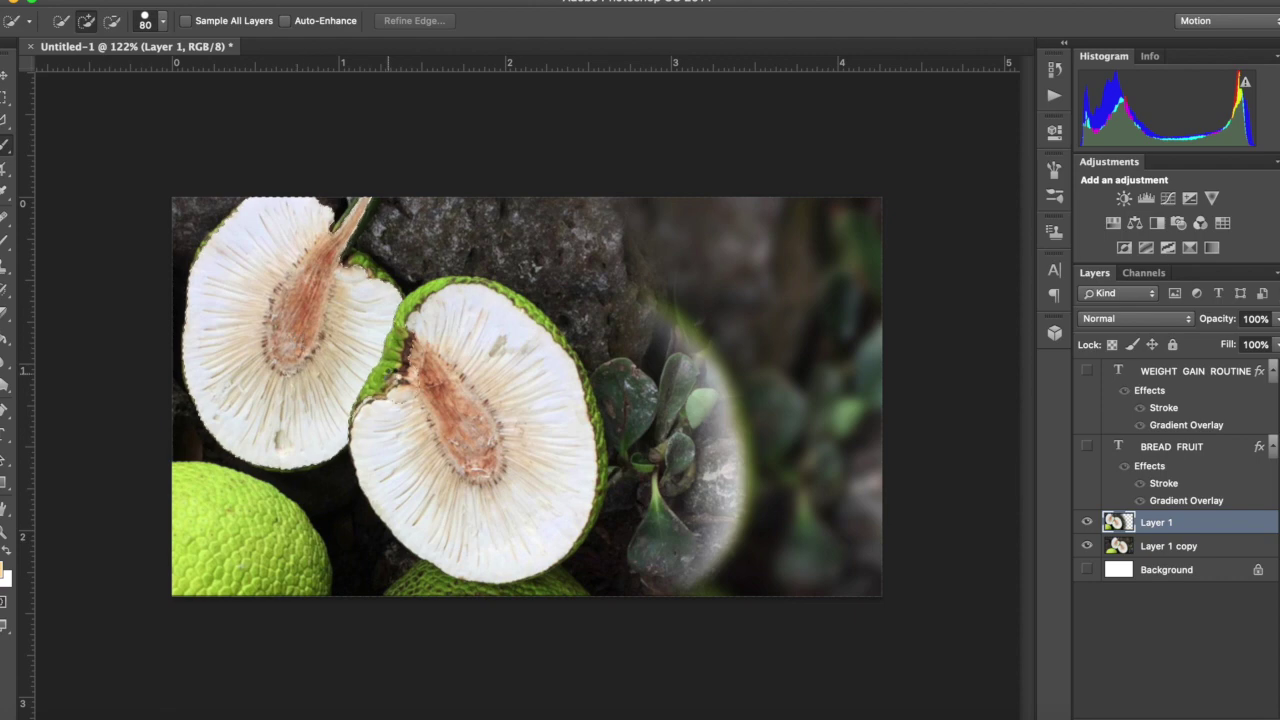
left_click_drag(487, 503, 560, 510)
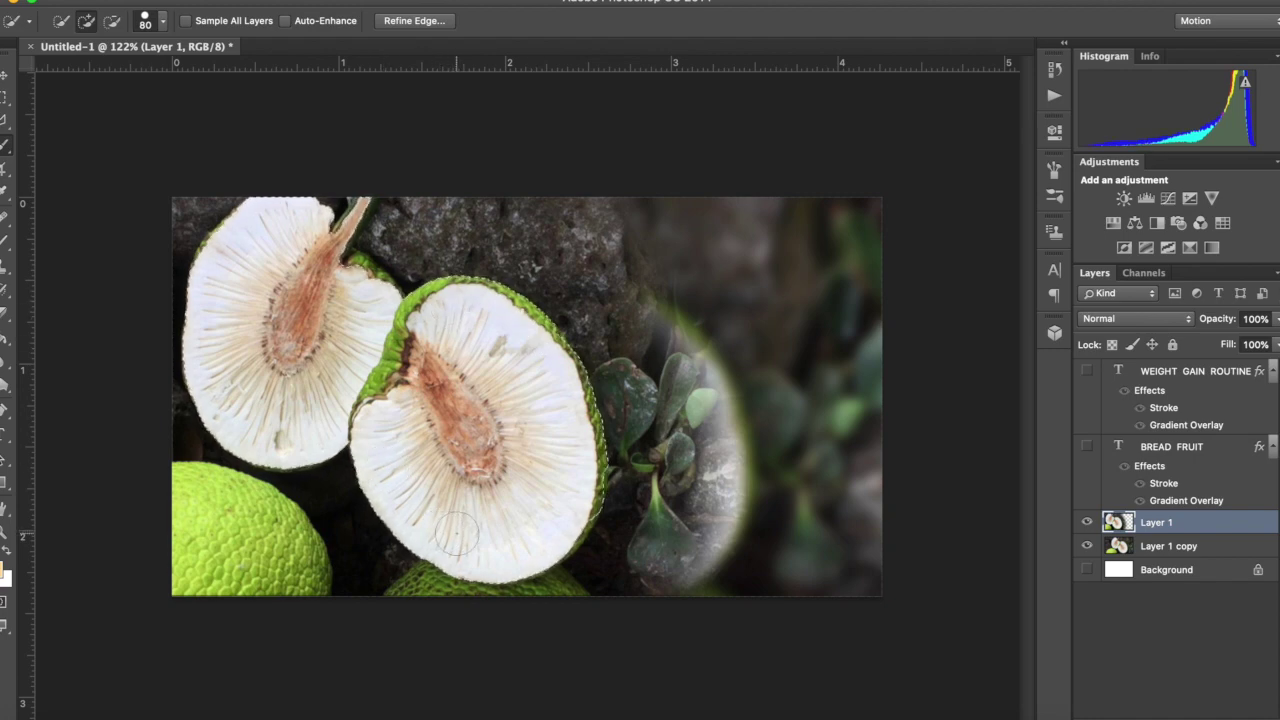
key("super+j")
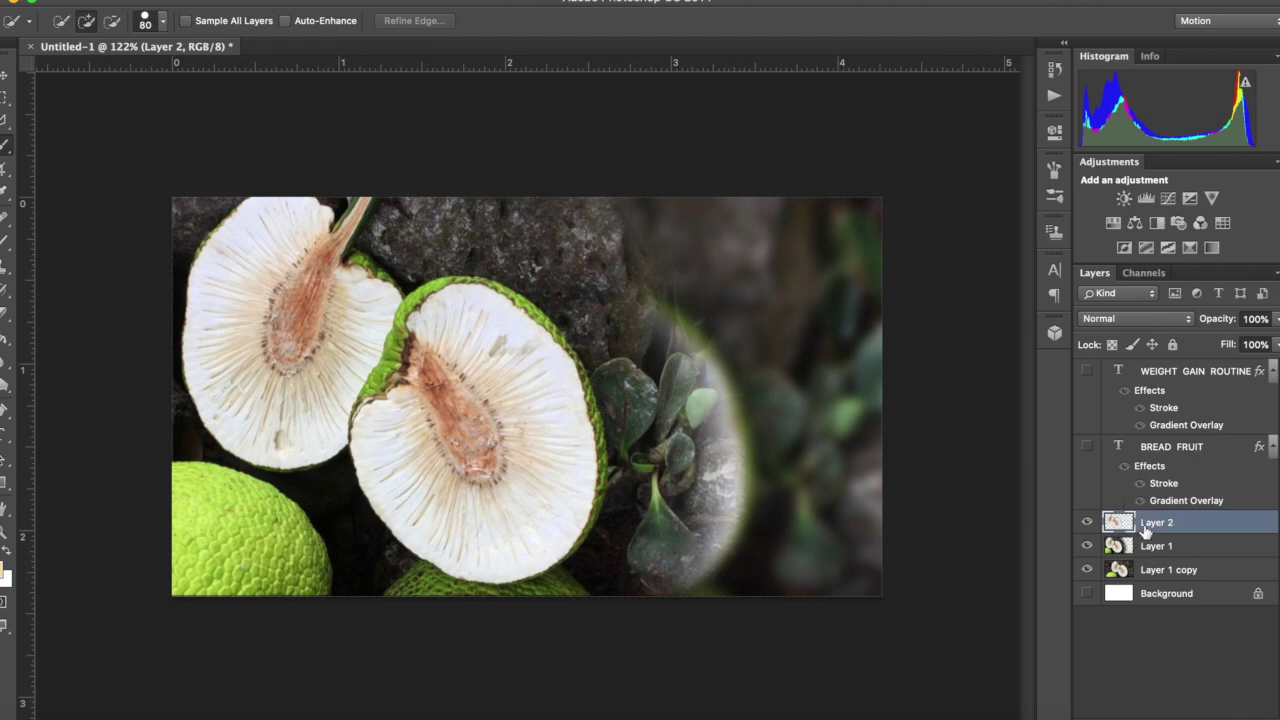
- Add an Outer Glow to the copied breadfruit halves with 69% opacity, 18% spread and 29 px size
right_click(1151, 527)
left_click(988, 59)
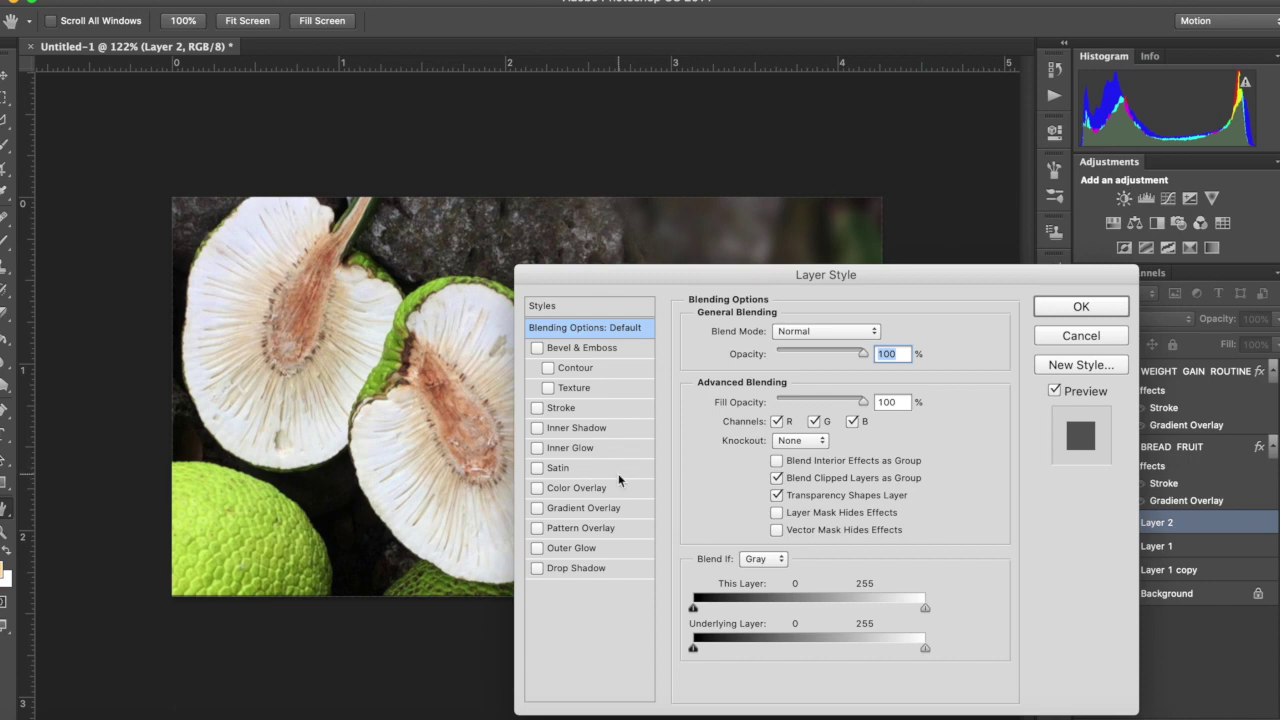
left_click(594, 549)
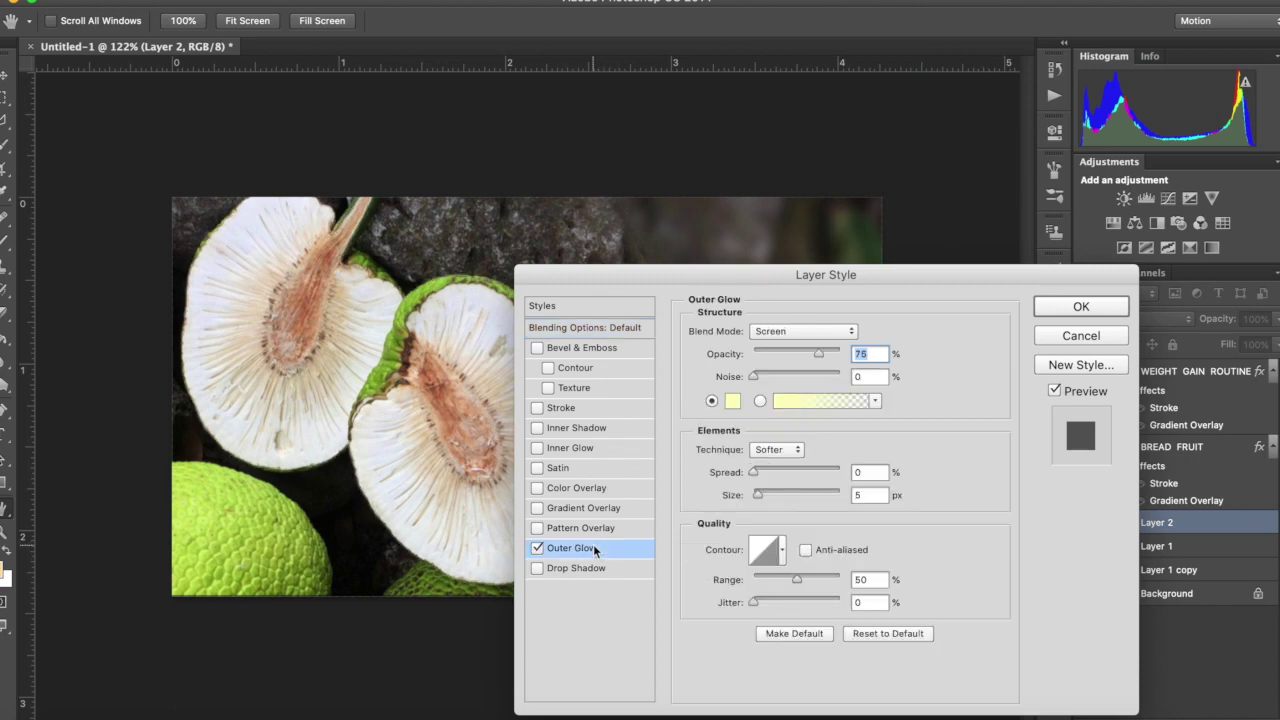
left_click_drag(657, 271, 784, 238)
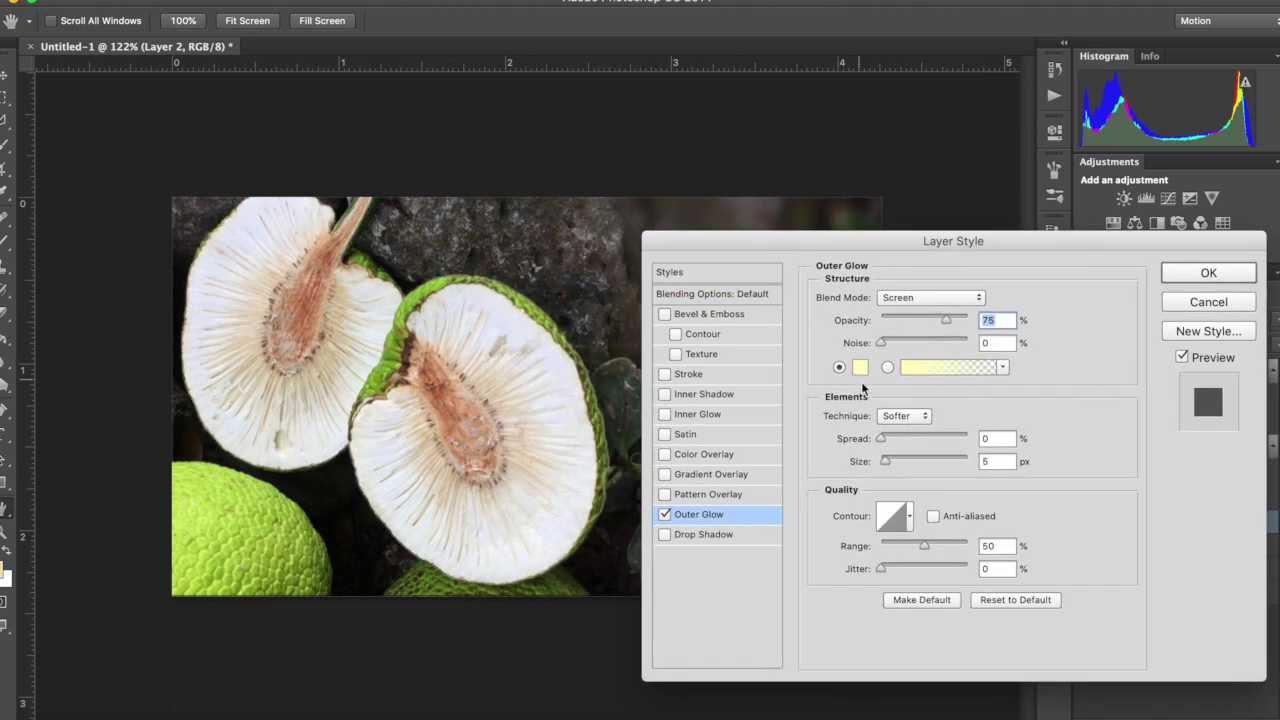
left_click_drag(881, 438, 897, 462)
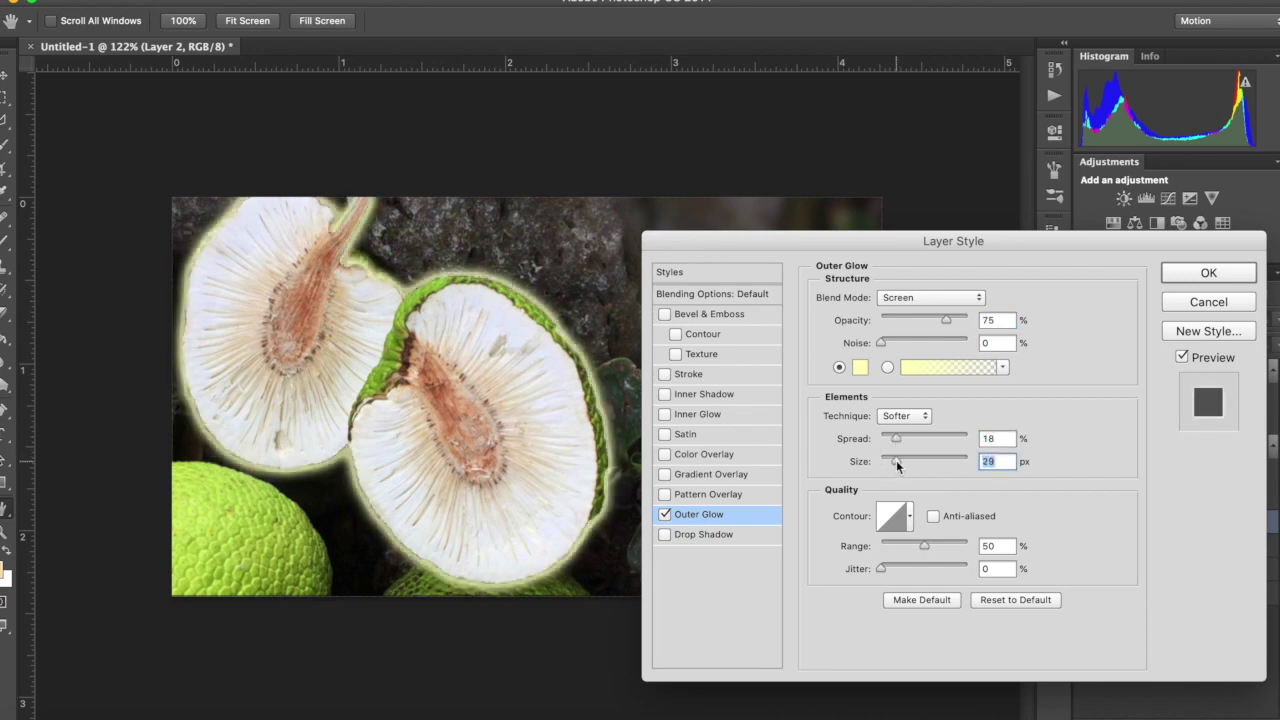
left_click(946, 321)
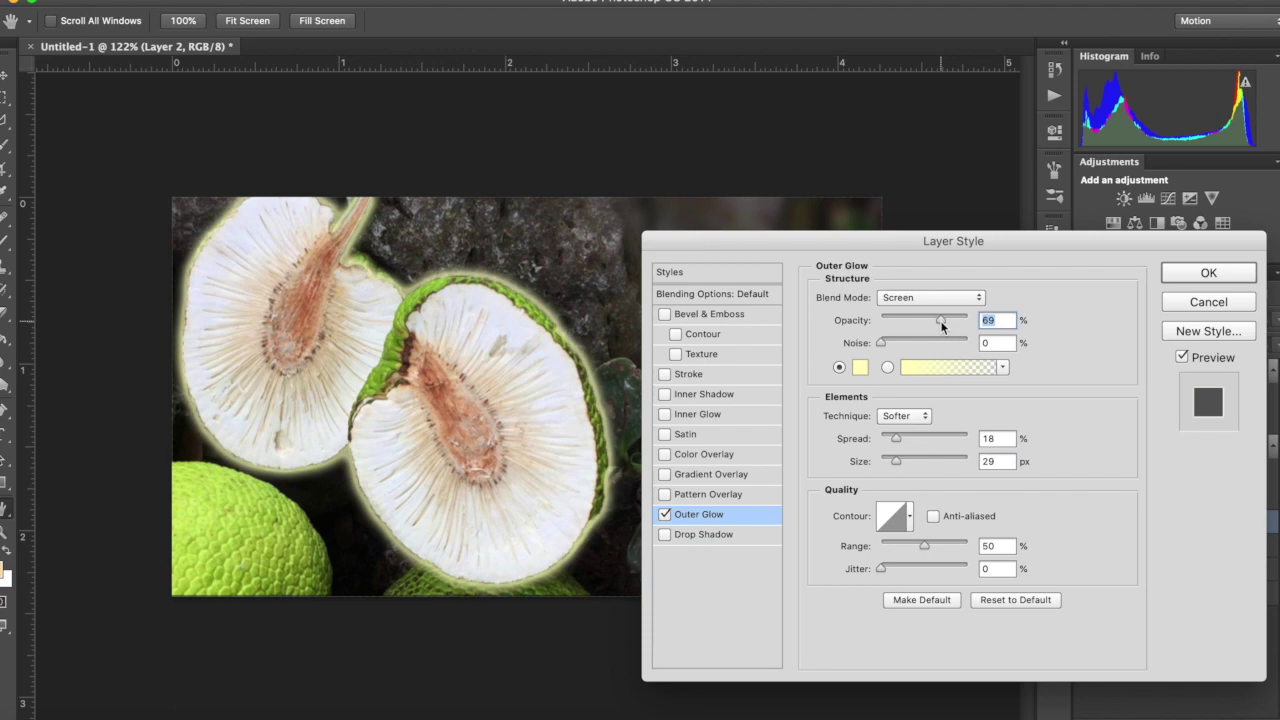
left_click(1180, 272)
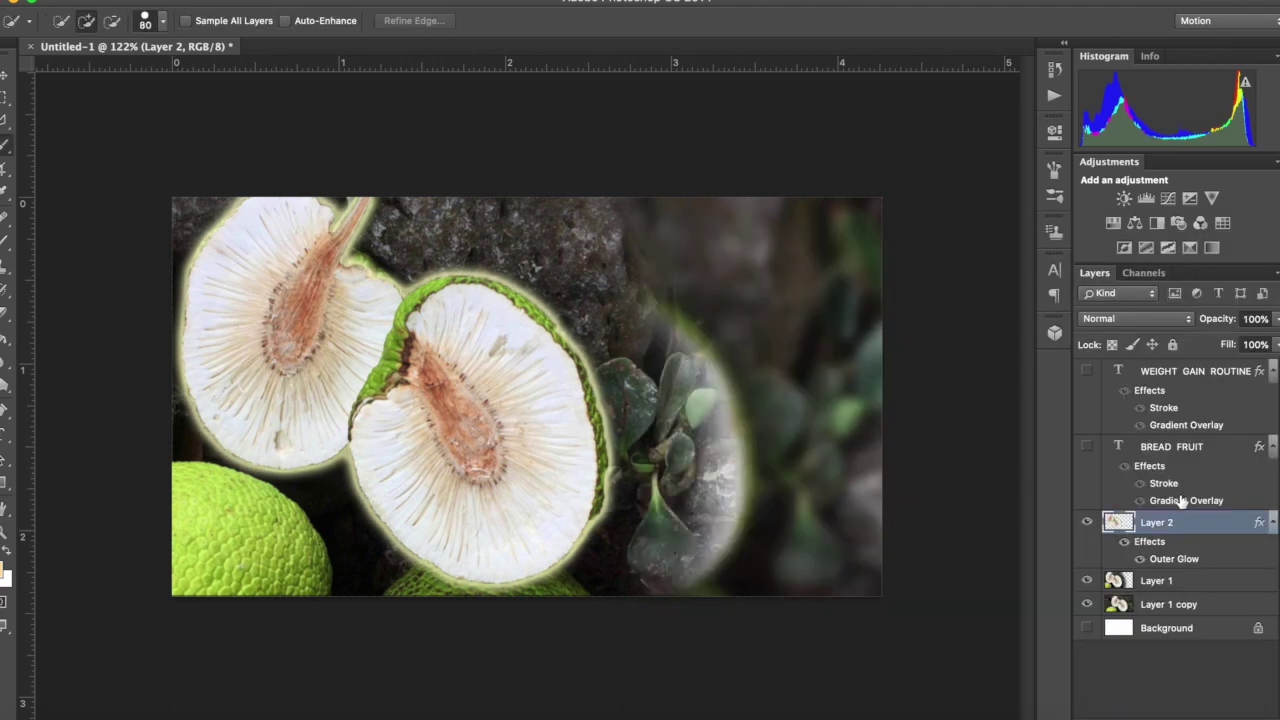
- Compare the image with and without the glowing breadfruit layer
left_click(1088, 521)
left_click(1088, 521)
left_click(1088, 522)
left_click(1088, 522)
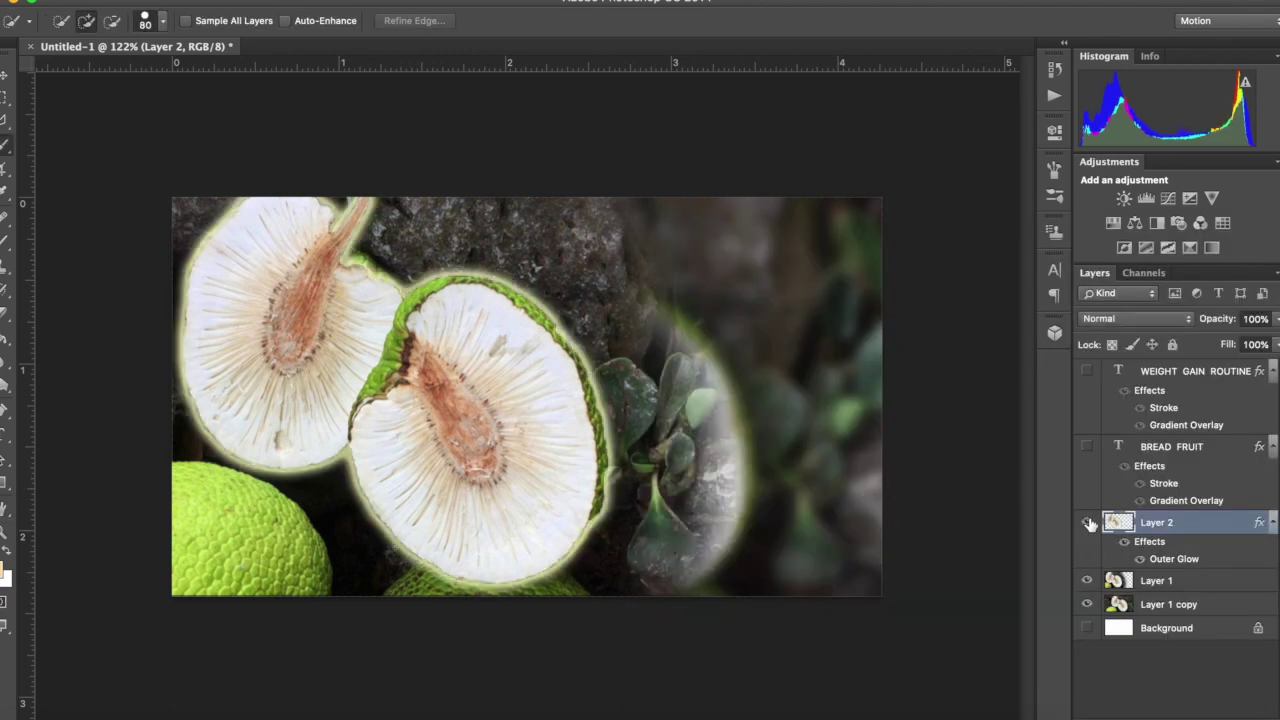
- Show the BREAD FRUIT and WEIGHT GAIN ROUTINE text layers again and compare the design with the Outer Glow off and on
left_click(1088, 446)
left_click(1088, 371)
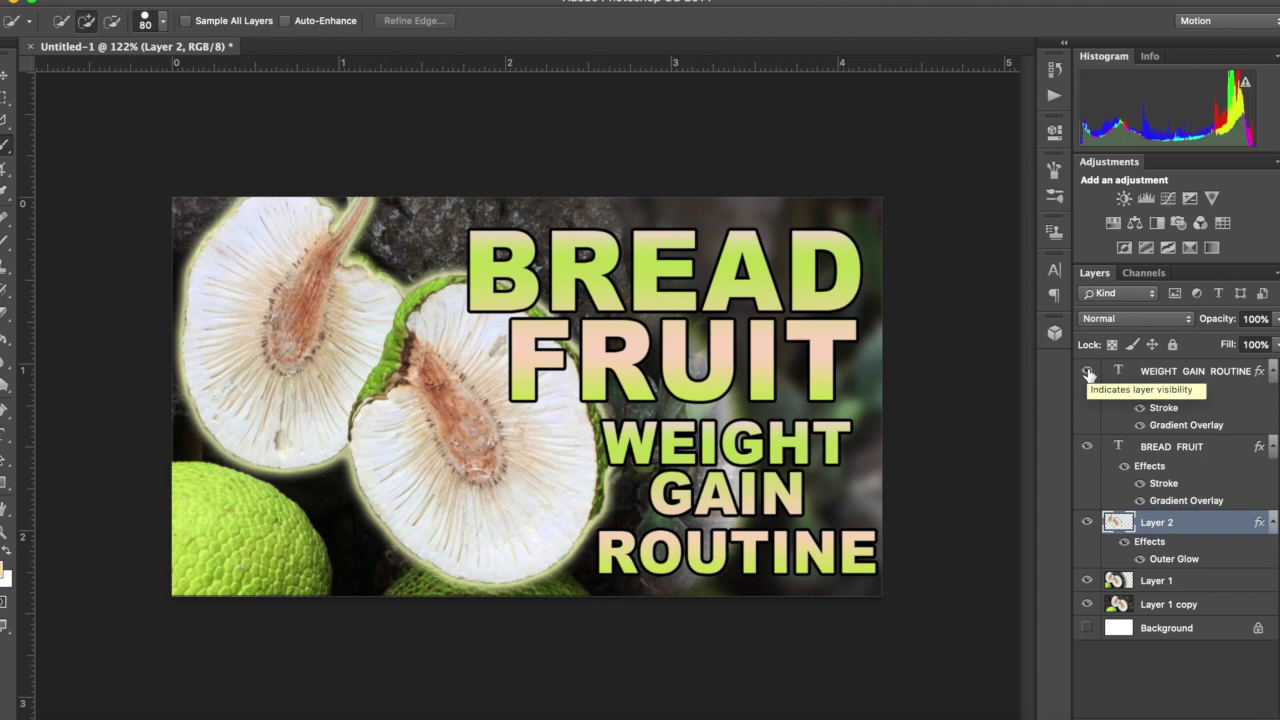
left_click(1140, 559)
left_click(1140, 559)
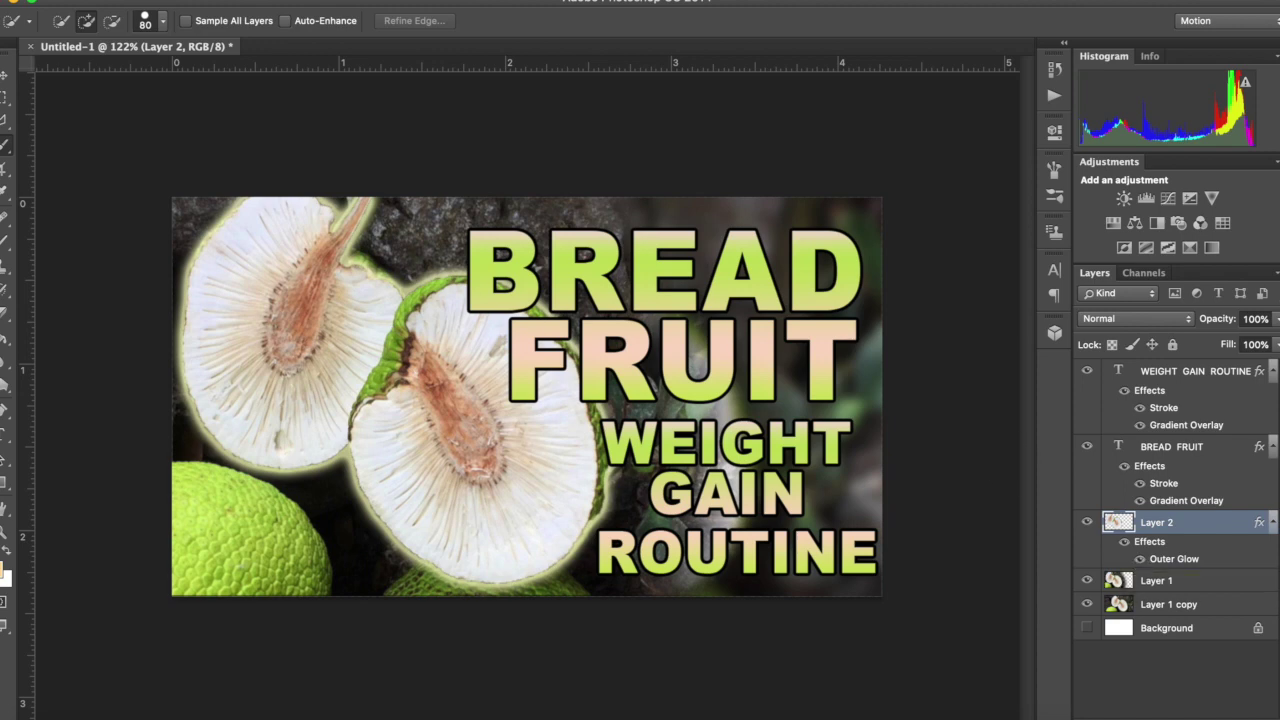
- Nudge the BREAD FRUIT title slightly right and move the WEIGHT GAIN ROUTINE text slightly up and left
key("v")
left_click(566, 293)
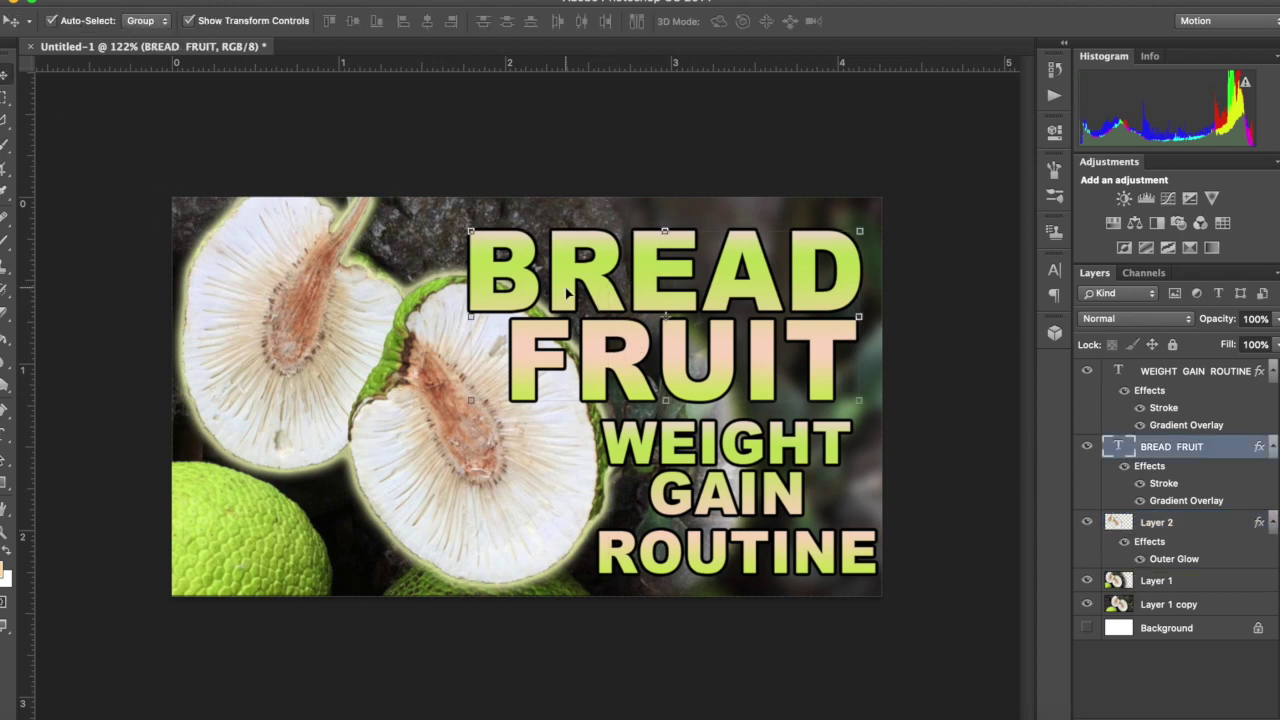
key("Right")
key("Right")
key("Right")
left_click_drag(675, 440, 673, 435)
key("Up")
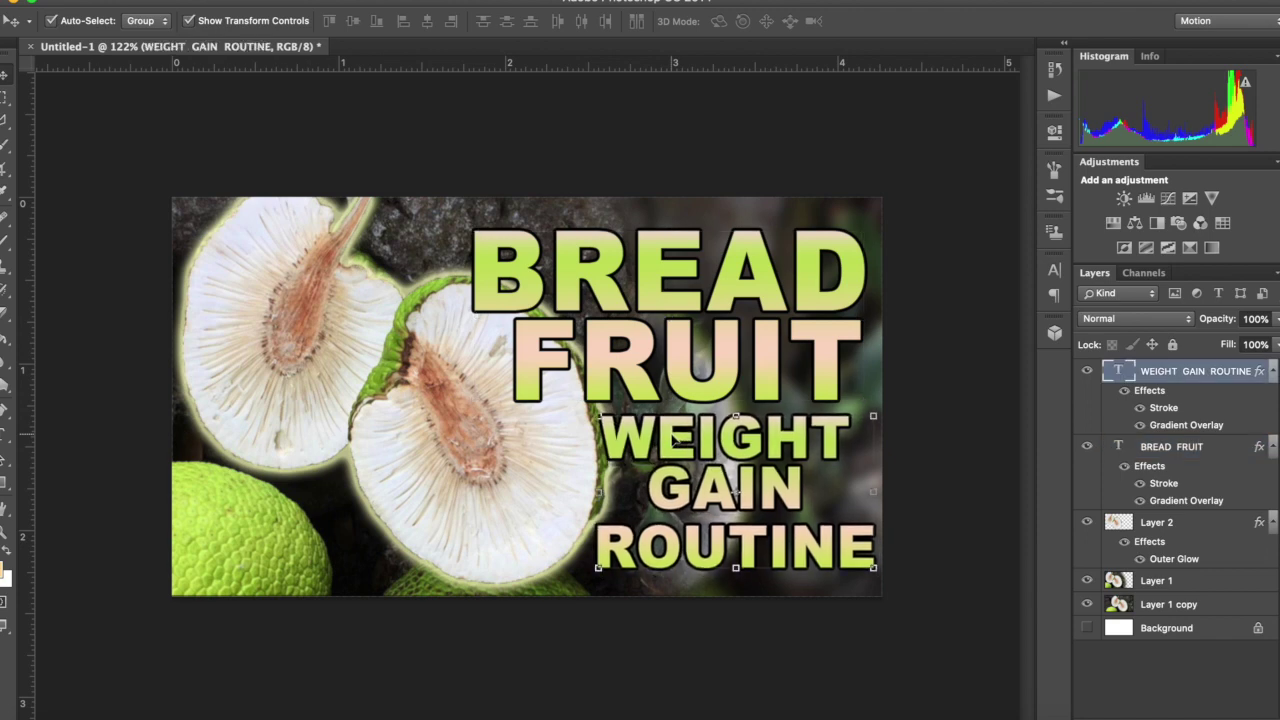
- Add a Drop Shadow to the WEIGHT GAIN ROUTINE text with 11 px distance, 0% spread and 0 px size
right_click(1176, 375)
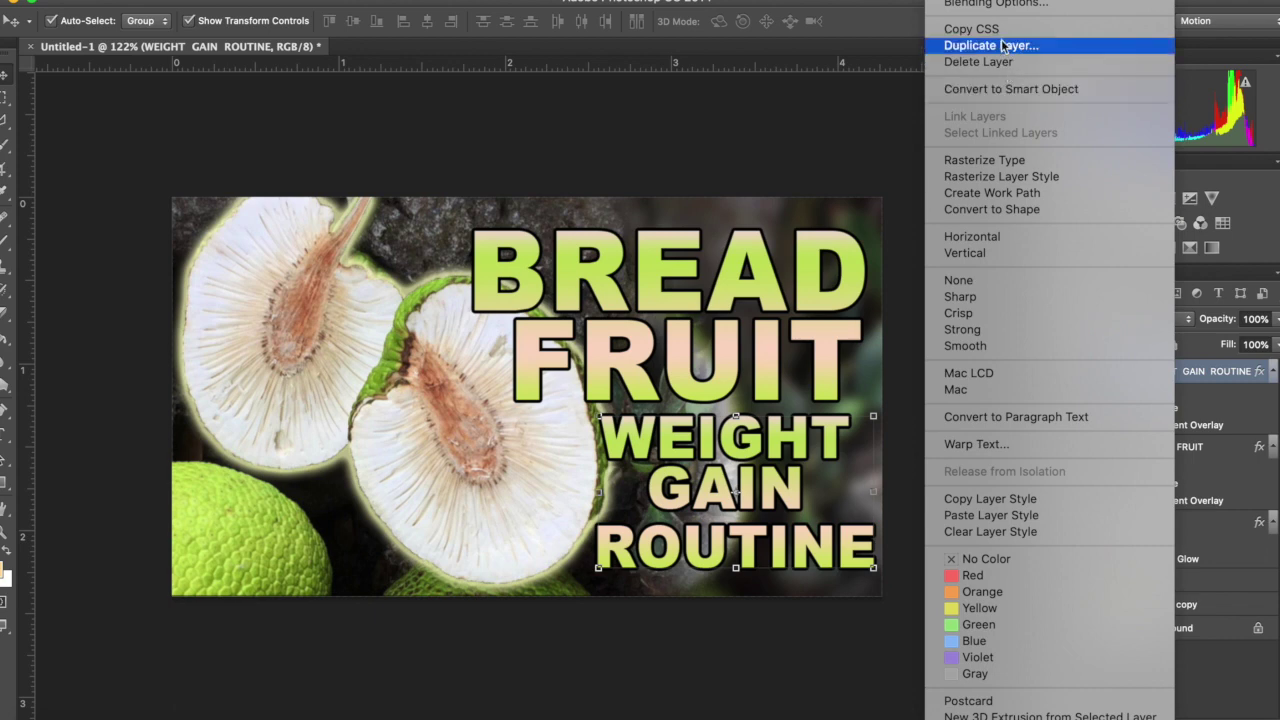
left_click(996, 4)
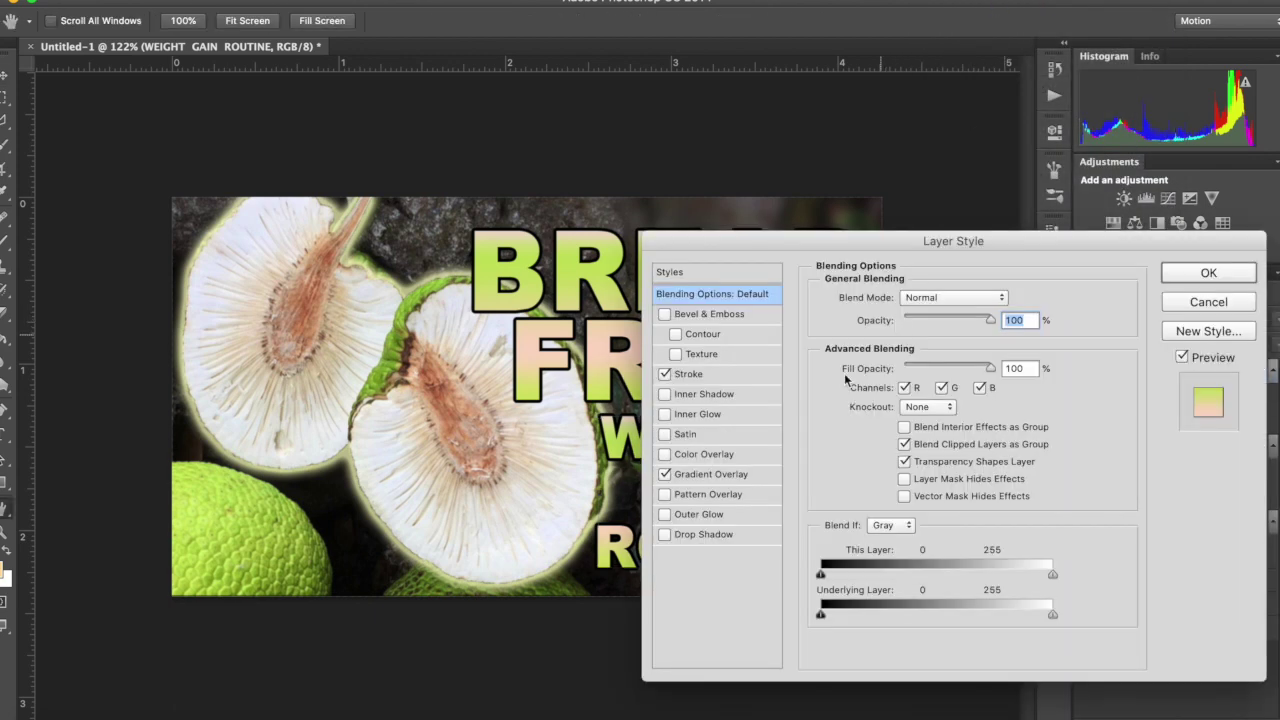
left_click_drag(775, 243, 860, 207)
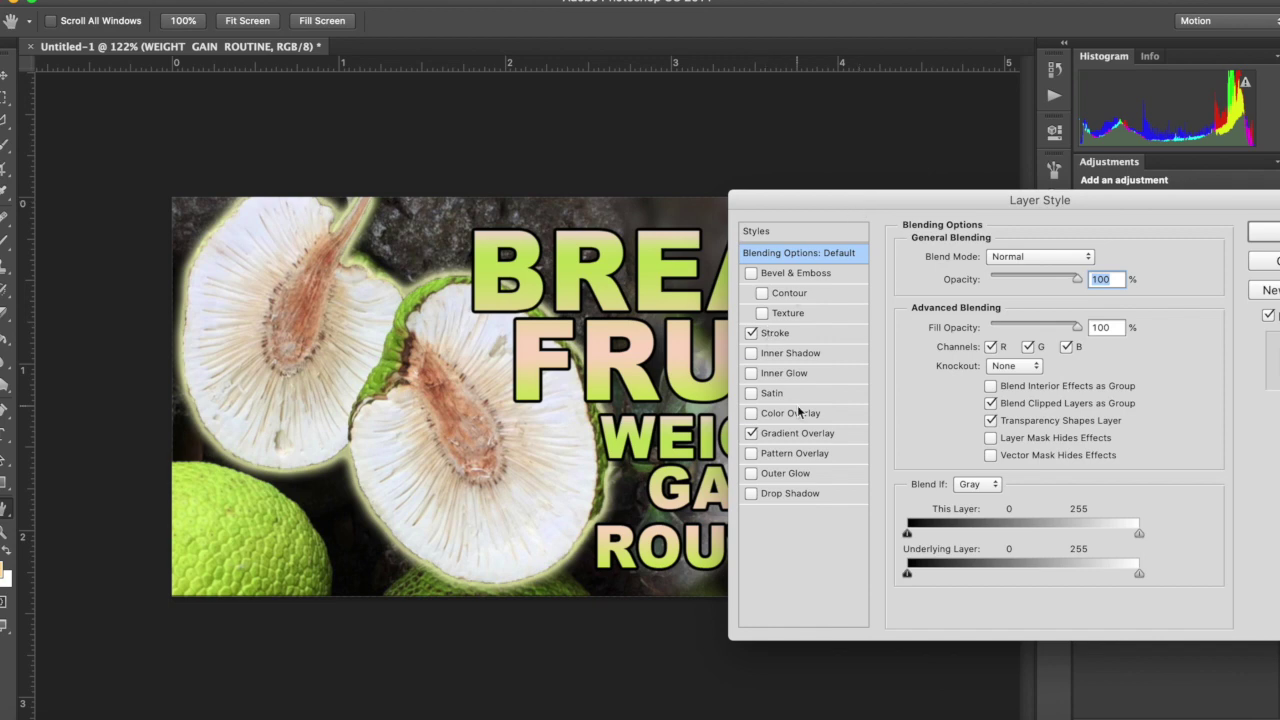
left_click(786, 493)
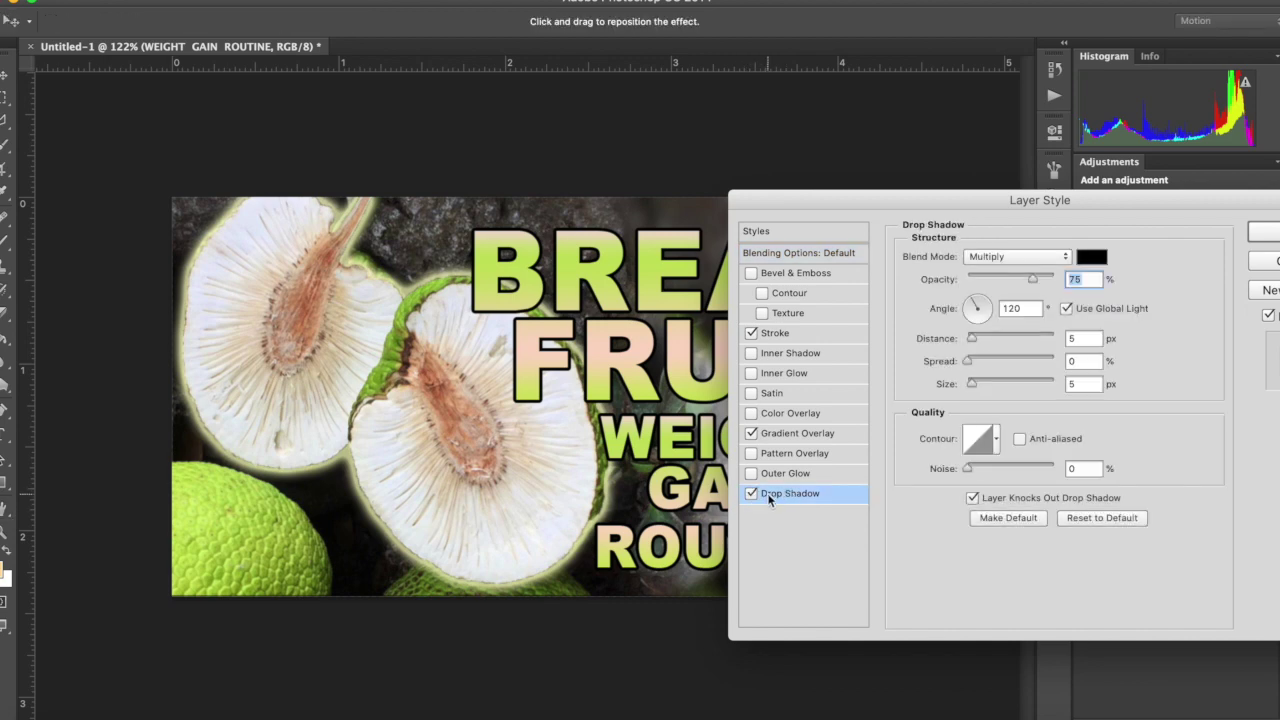
left_click_drag(973, 341, 944, 342)
left_click_drag(972, 387, 1003, 386)
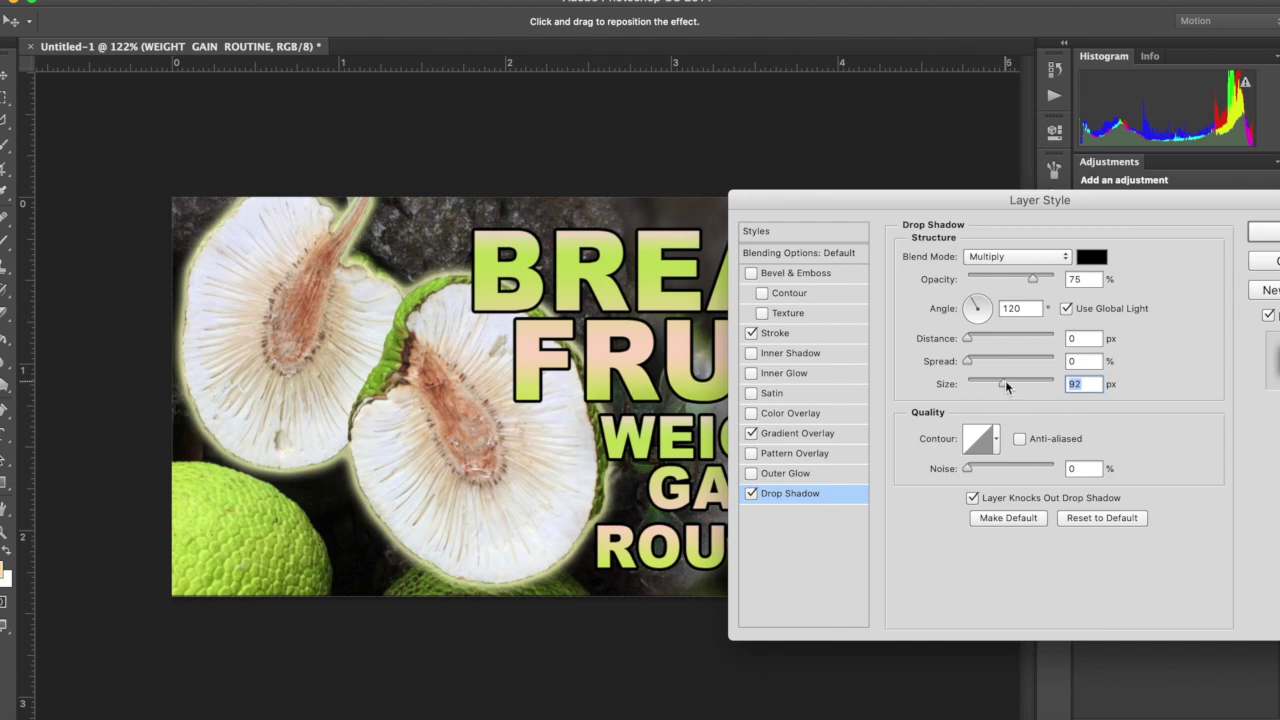
left_click_drag(1000, 385, 966, 384)
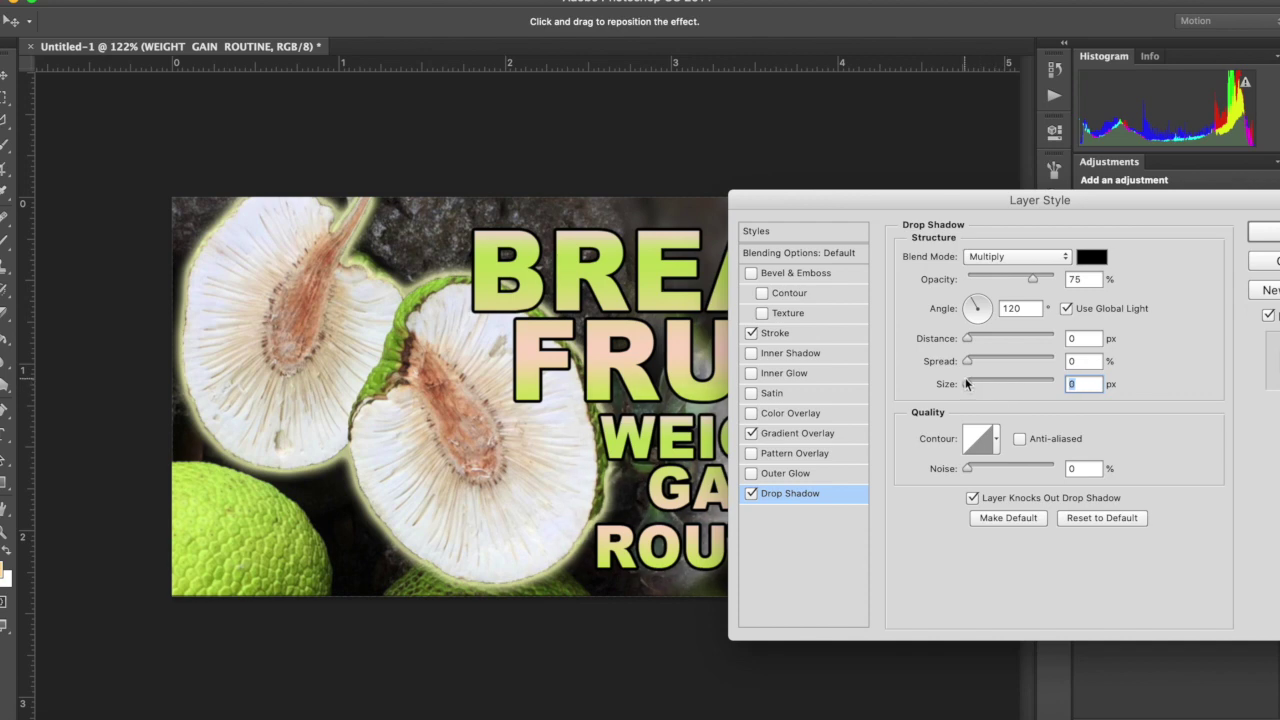
left_click_drag(967, 340, 978, 342)
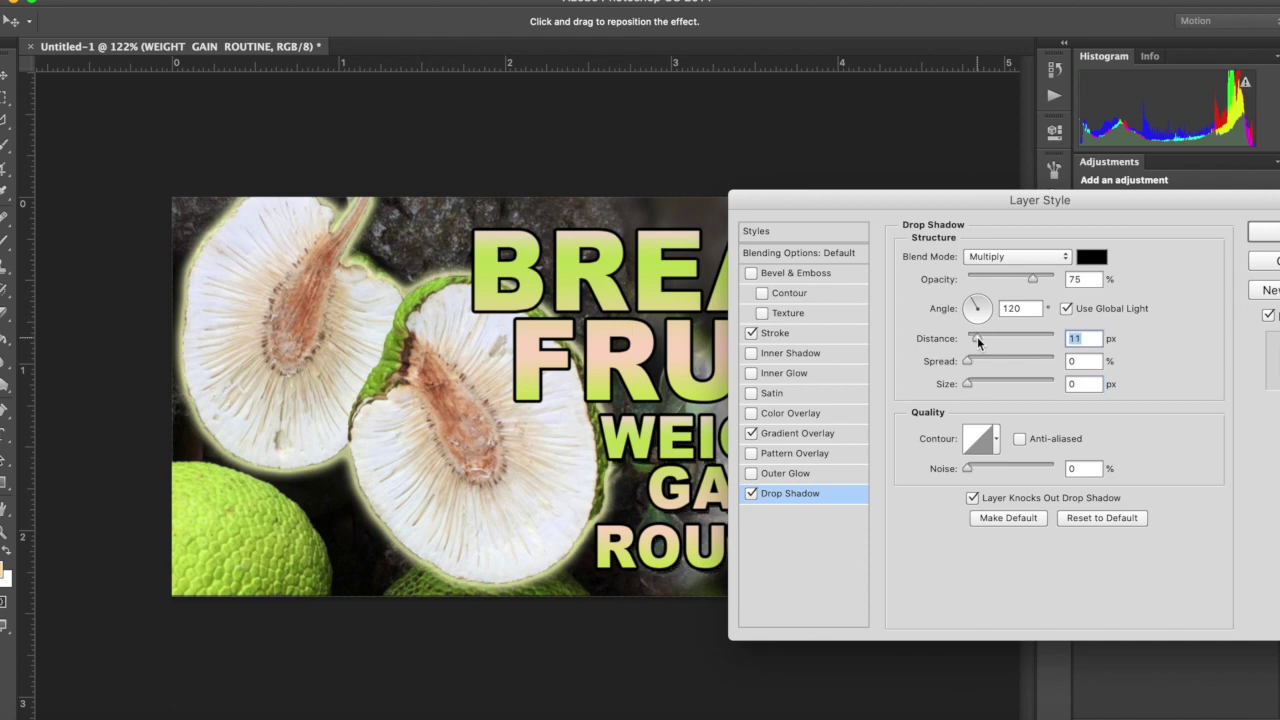
left_click(1260, 238)
- Add a Drop Shadow to the BREAD FRUIT title with 16 px distance and 7 px size
right_click(1159, 468)
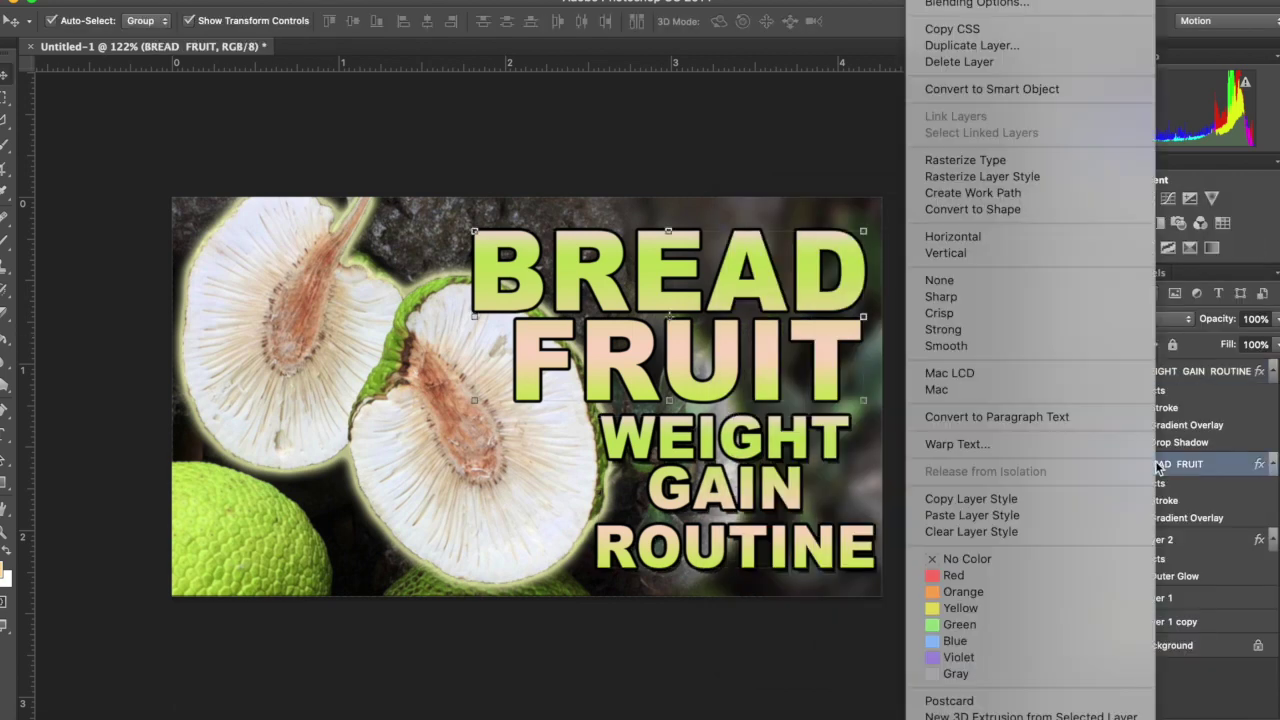
left_click(977, 5)
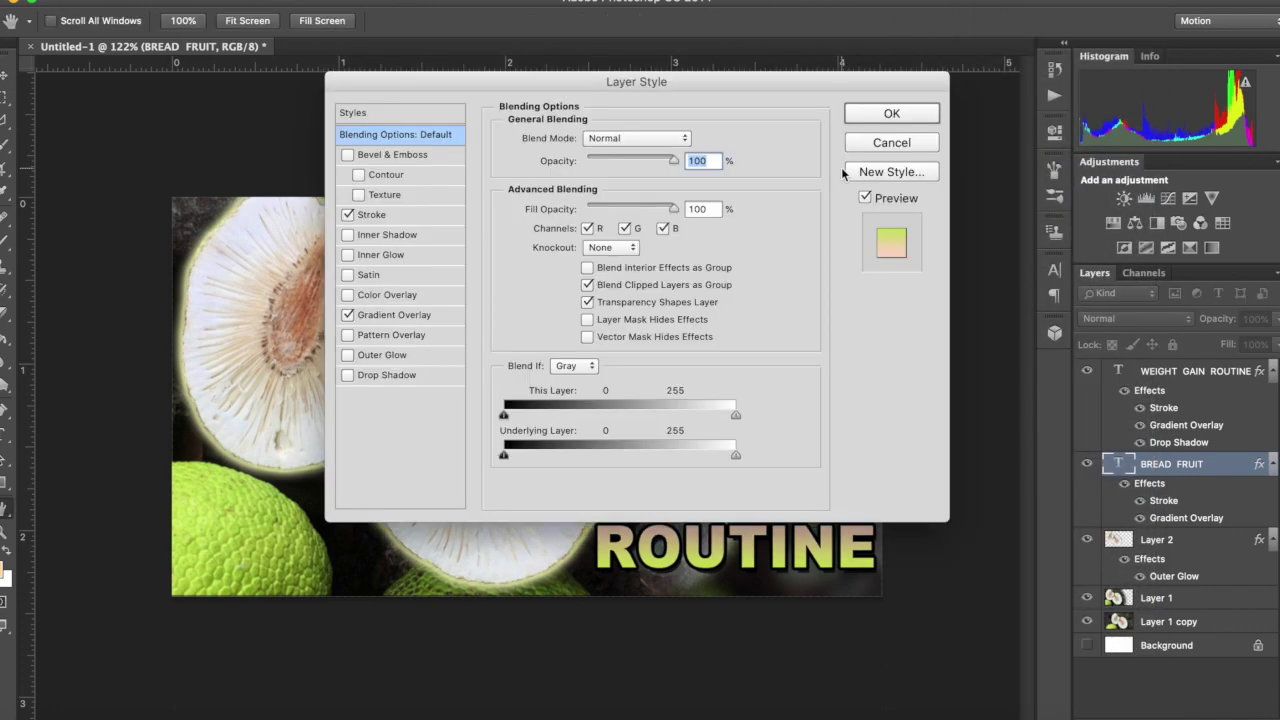
left_click_drag(580, 83, 956, 183)
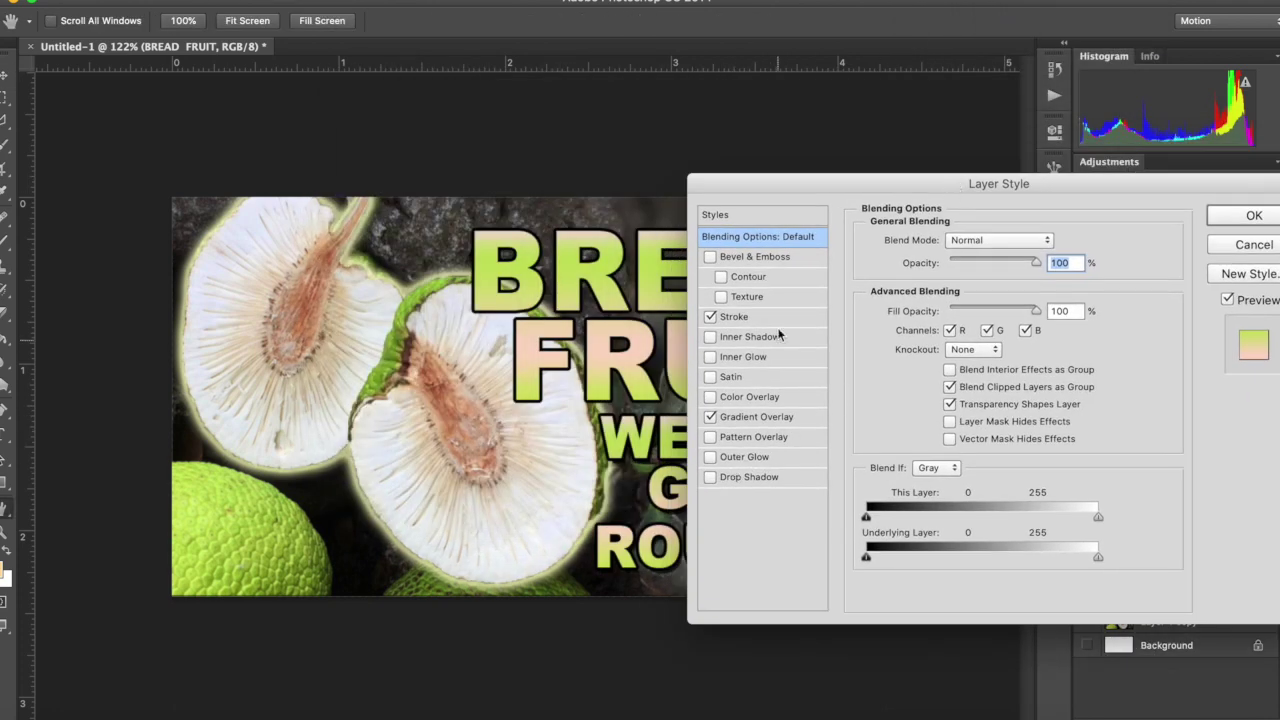
left_click(748, 477)
left_click(929, 322)
left_click_drag(929, 322, 942, 328)
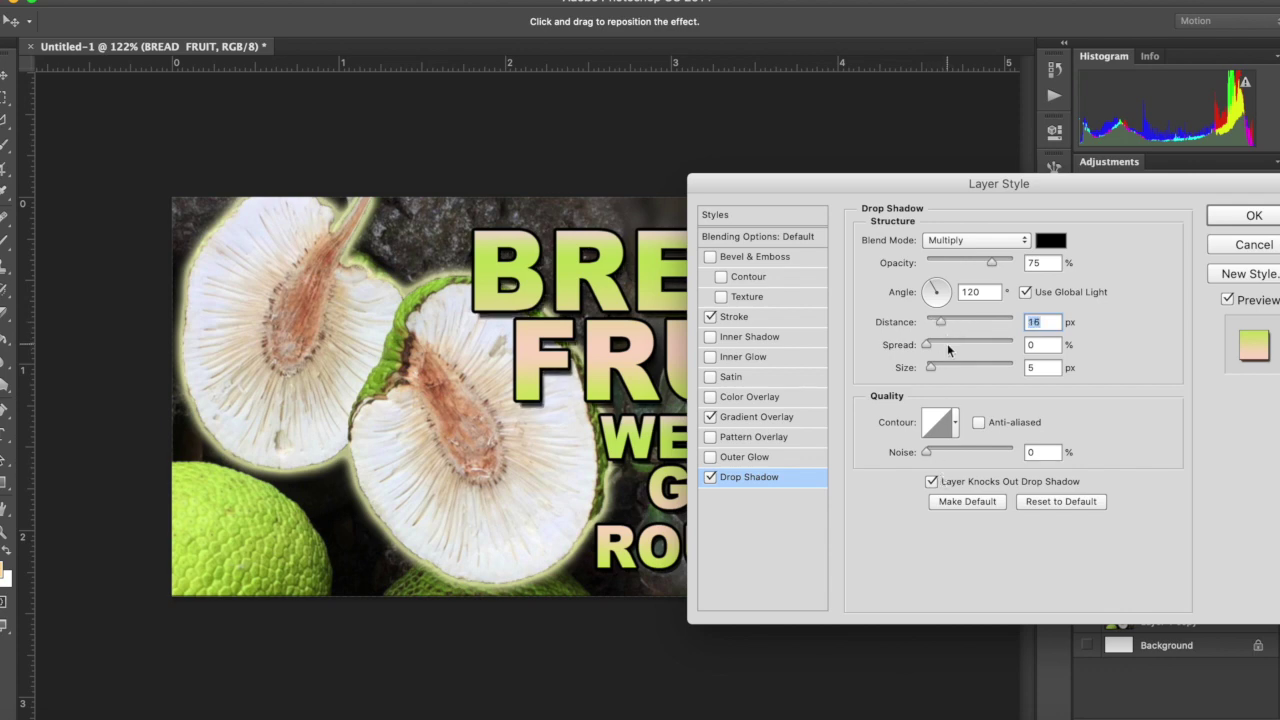
left_click_drag(935, 366, 932, 360)
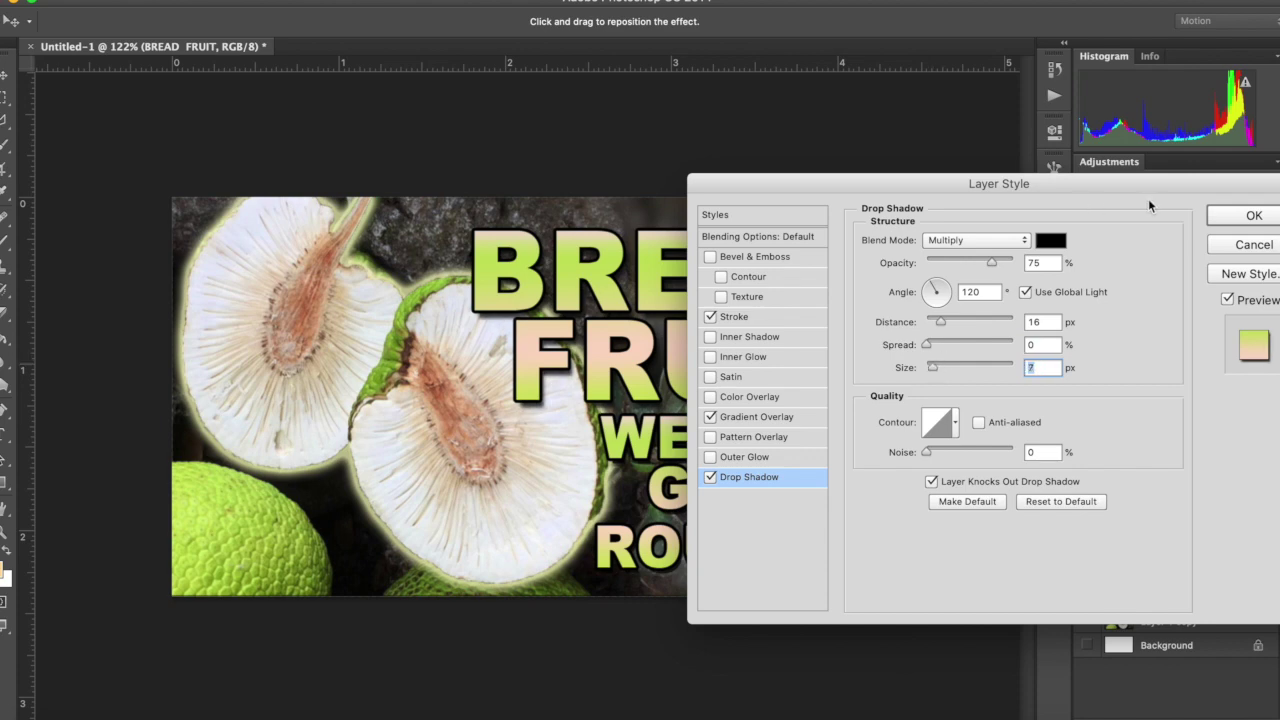
left_click(1253, 217)
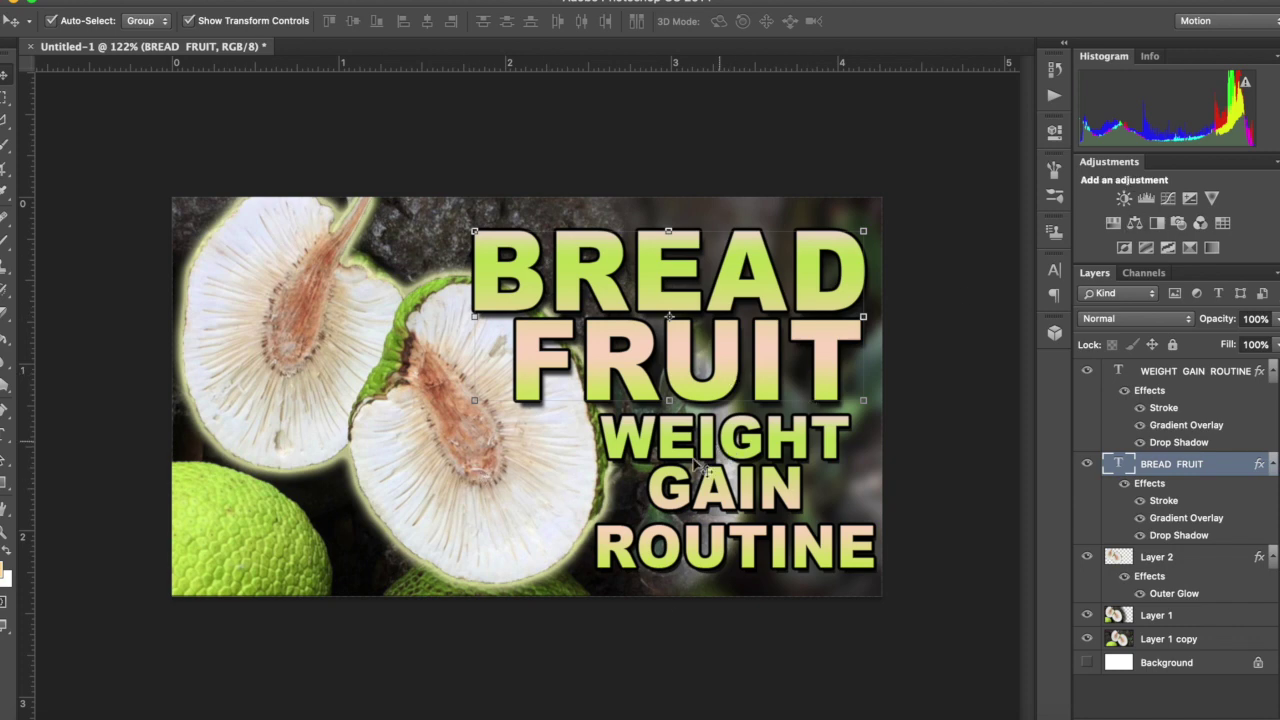
- Flatten the image into a single layer, discarding the hidden layers
right_click(1155, 665)
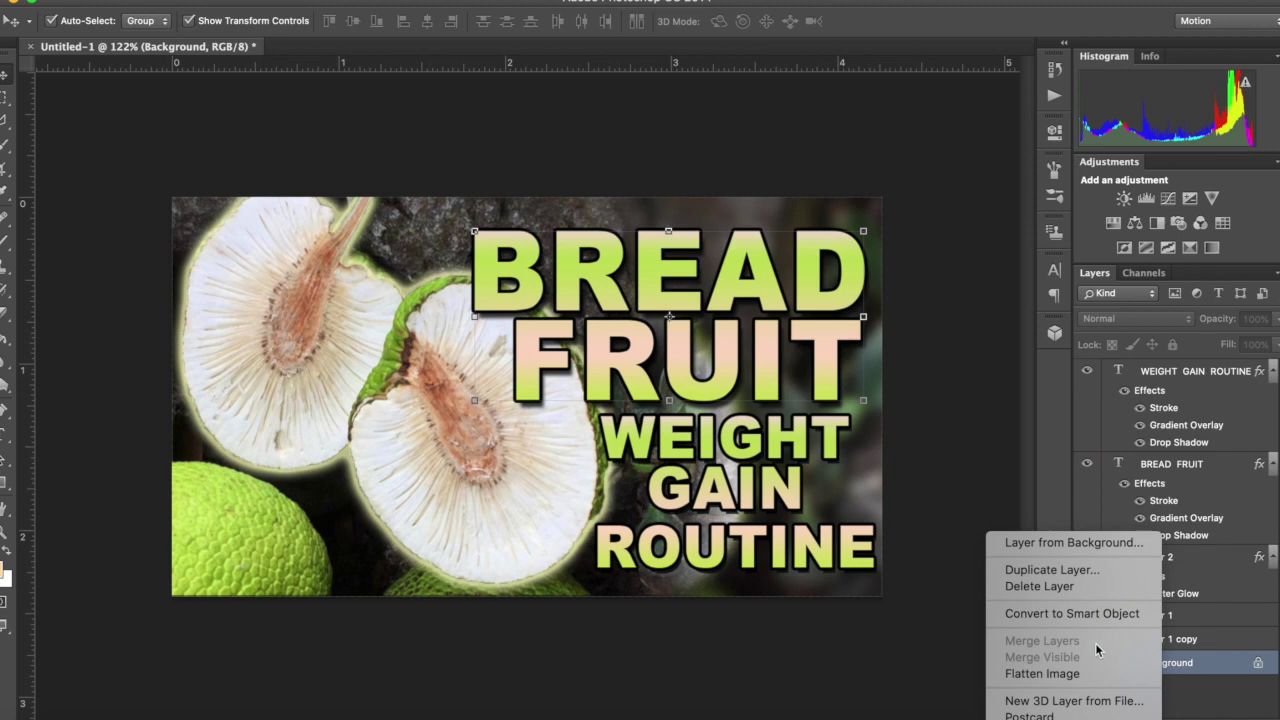
left_click(1085, 680)
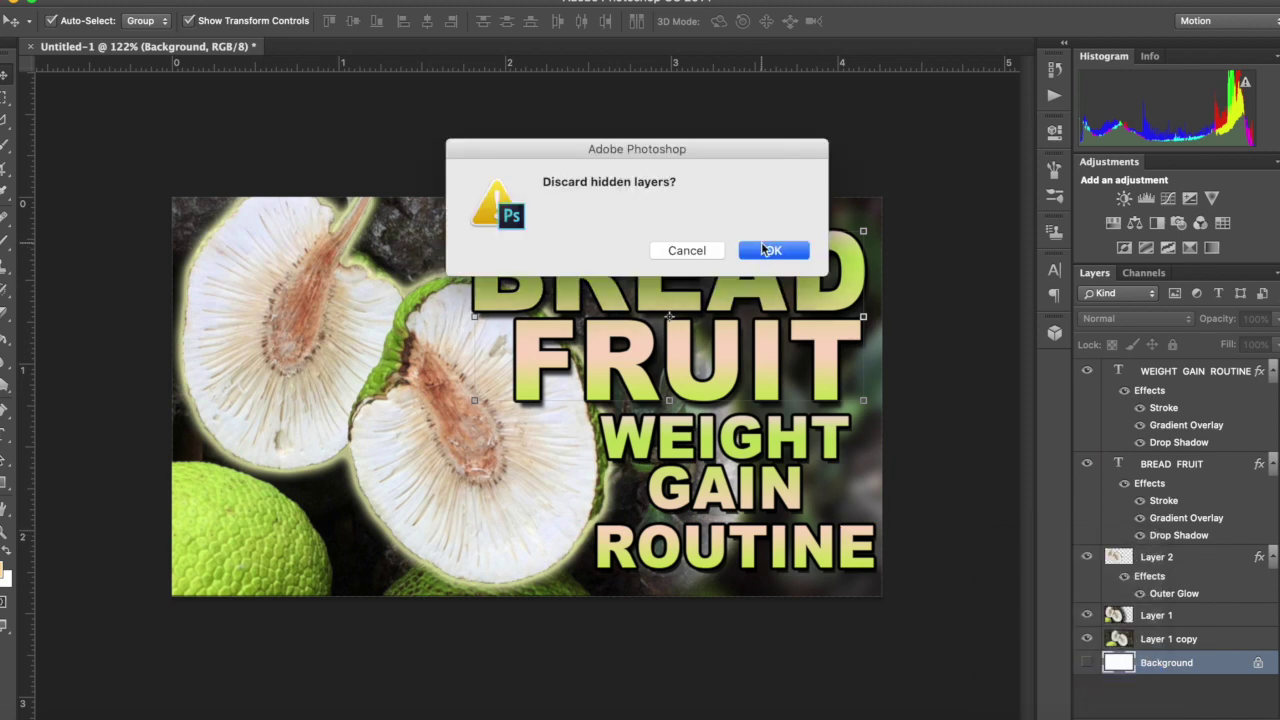
left_click(768, 250)
- Save the flattened thumbnail to the Desktop as a JPEG named BF Thumbnail
left_click(125, 1)
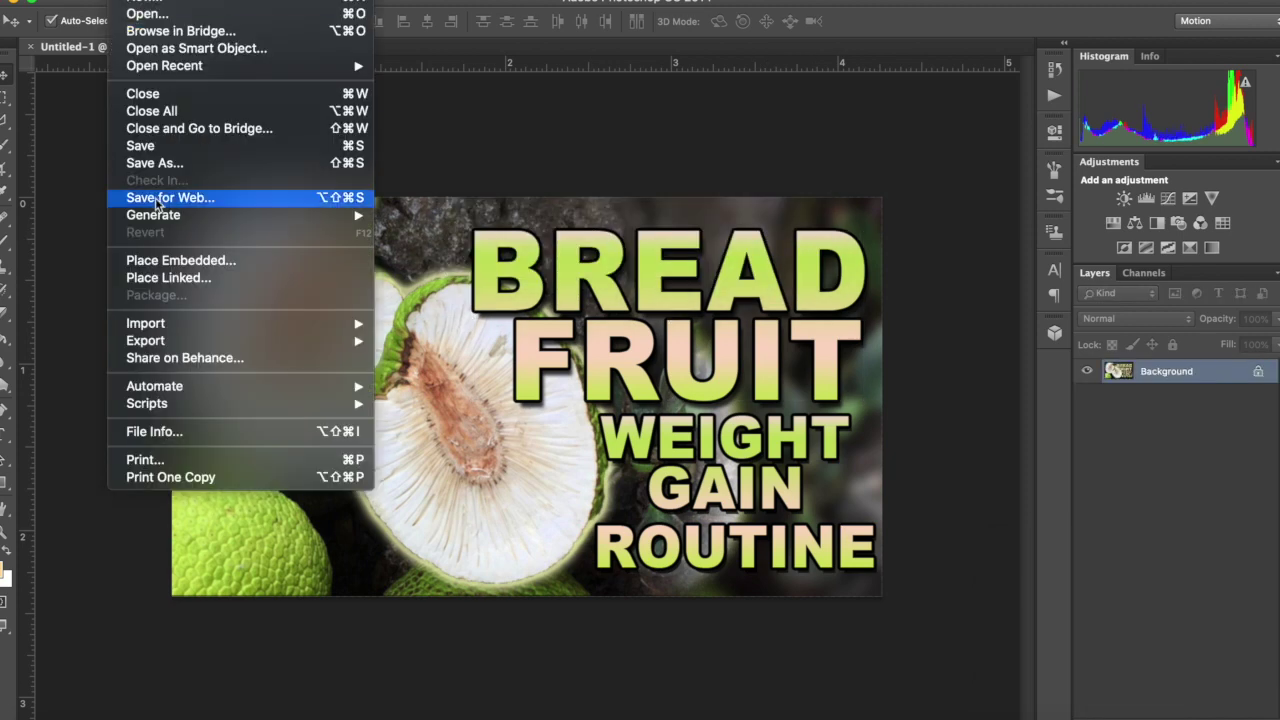
mouse_move(216, 342)
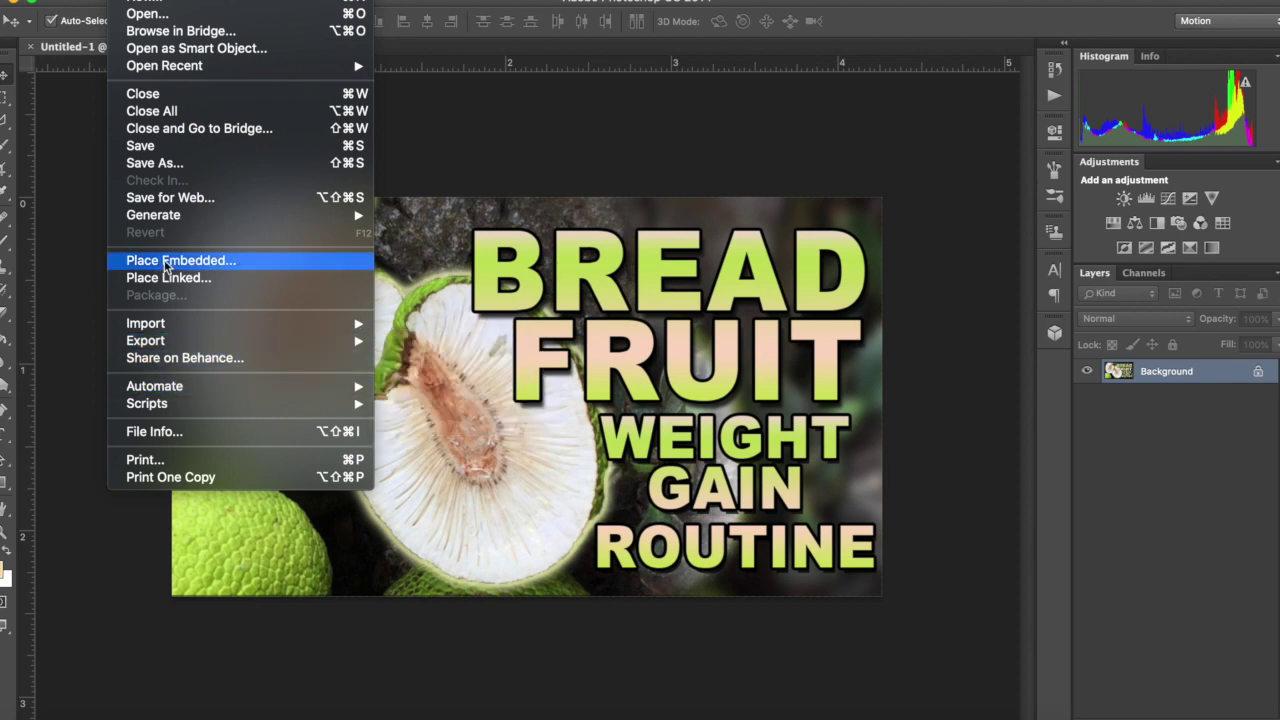
left_click(154, 163)
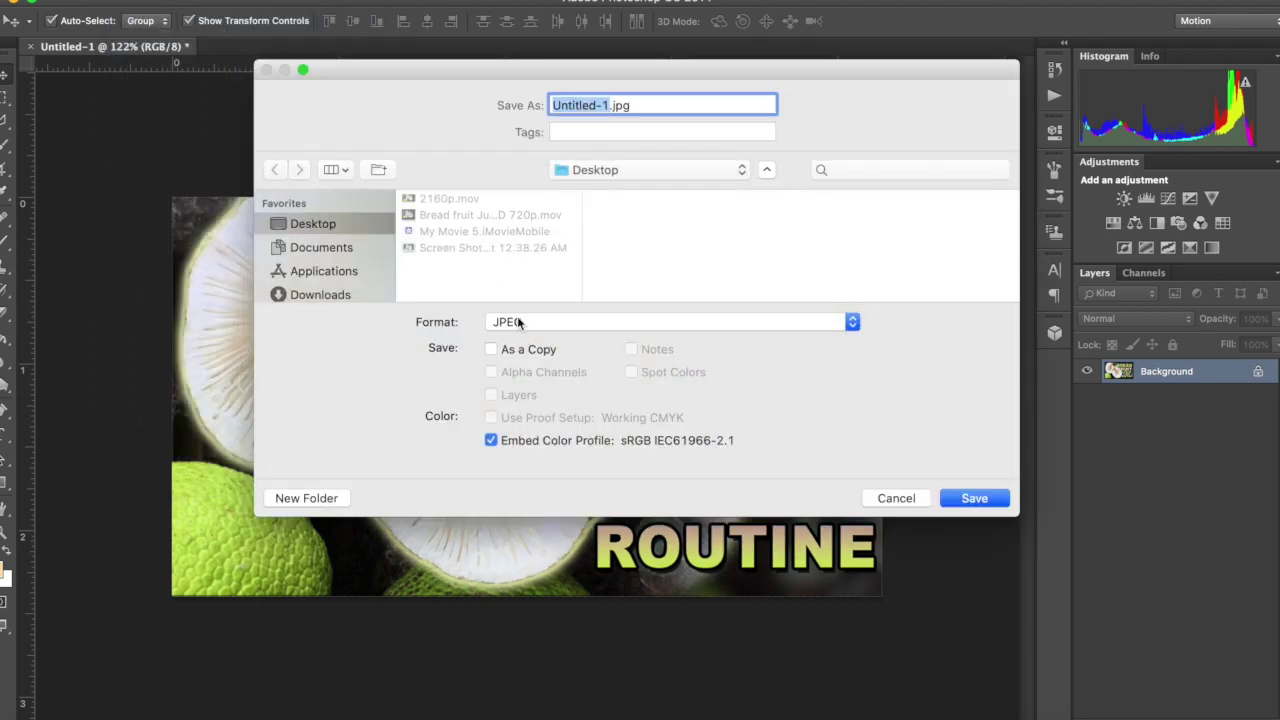
type("BF Thumbnail")
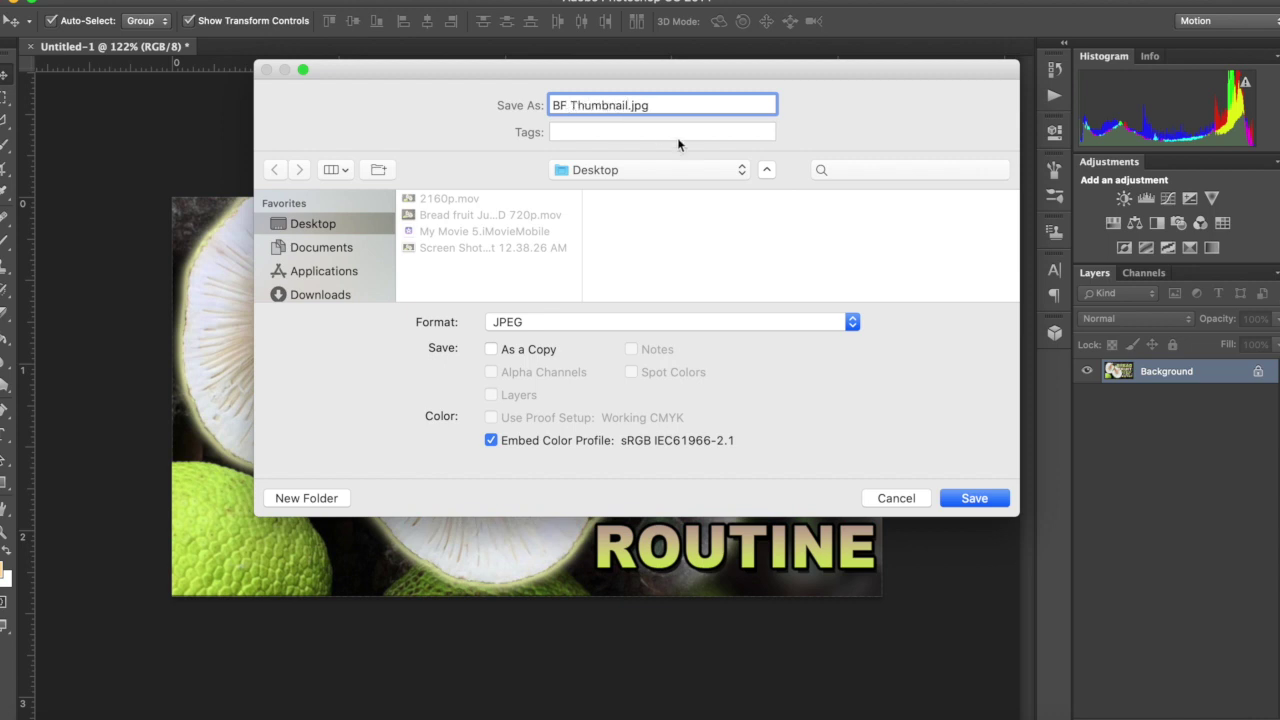
left_click(962, 497)
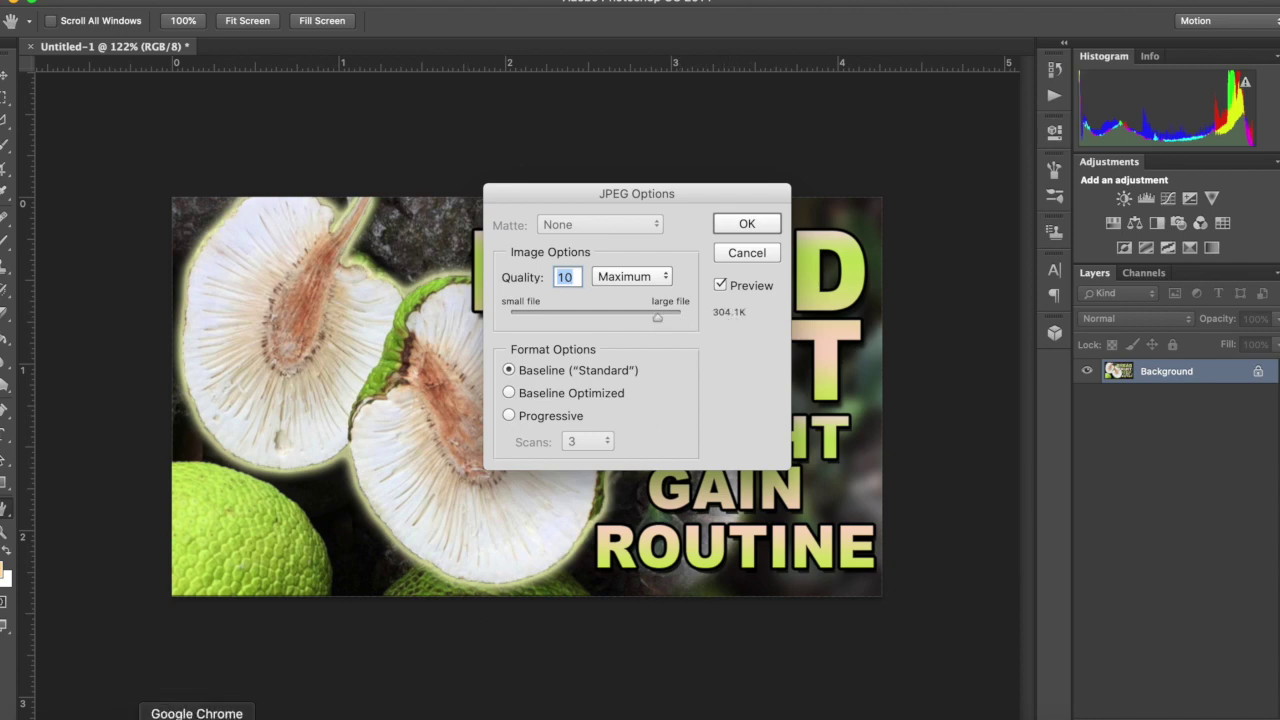
- Switch to Chrome to check the thumbnail file size limit on the YouTube Help page, and return to Photoshop
left_click(196, 718)
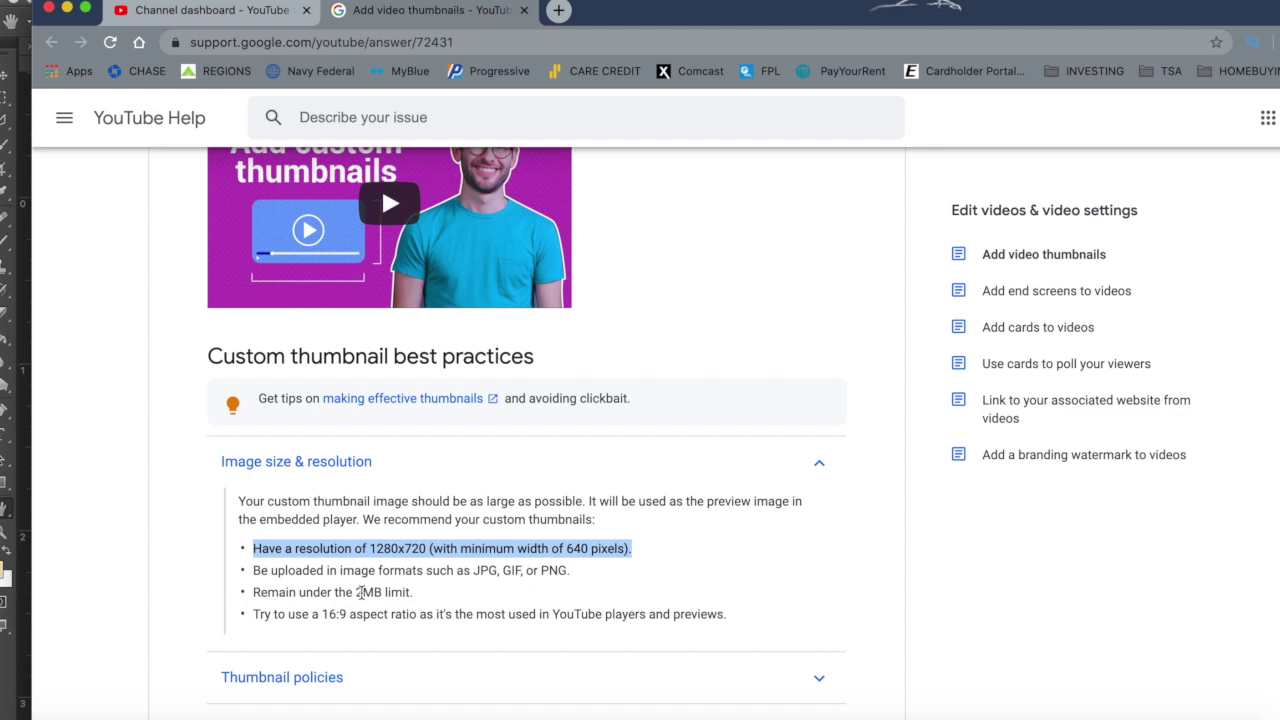
left_click_drag(355, 592, 409, 592)
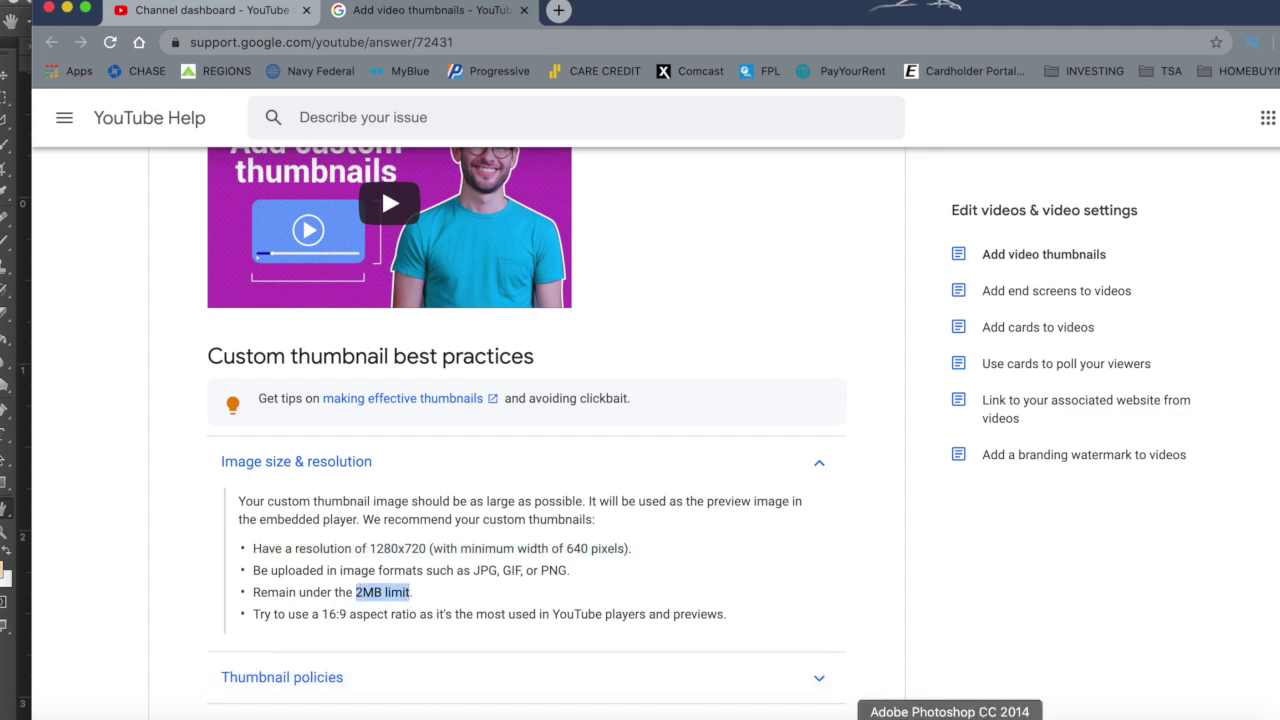
left_click(950, 719)
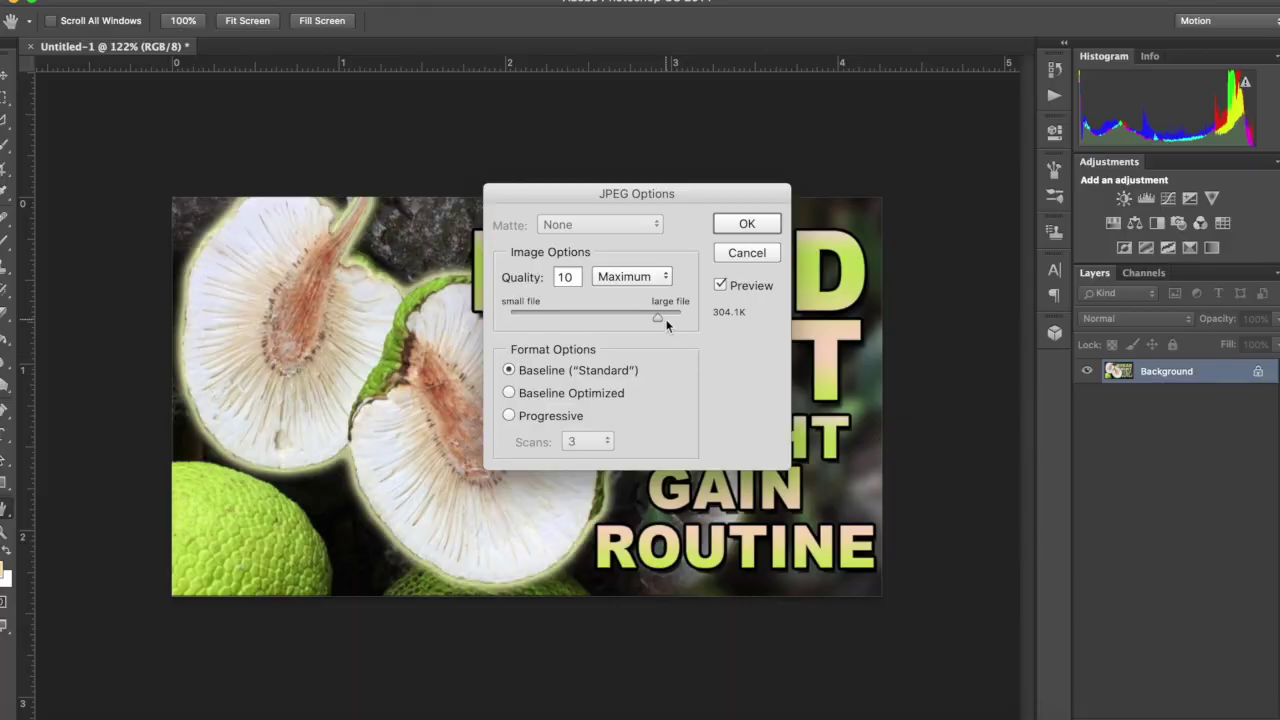
- Adjust the JPEG quality within the Maximum range and complete the save with the Baseline ("Standard") format
left_click_drag(659, 316, 676, 316)
left_click_drag(682, 320, 666, 320)
left_click(745, 223)
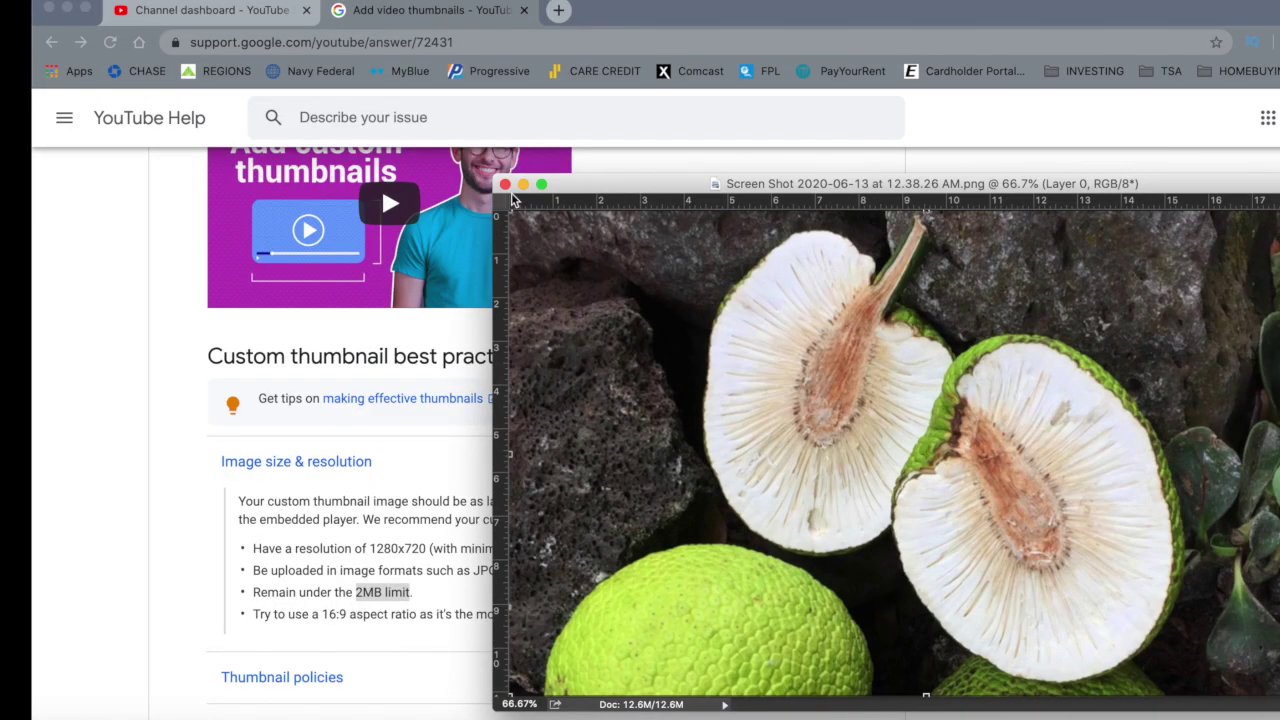
- Minimize the breadfruit screenshot window and upload BF Thumbnail.jpg from the Desktop as the draft video's custom thumbnail in YouTube Studio
left_click(523, 185)
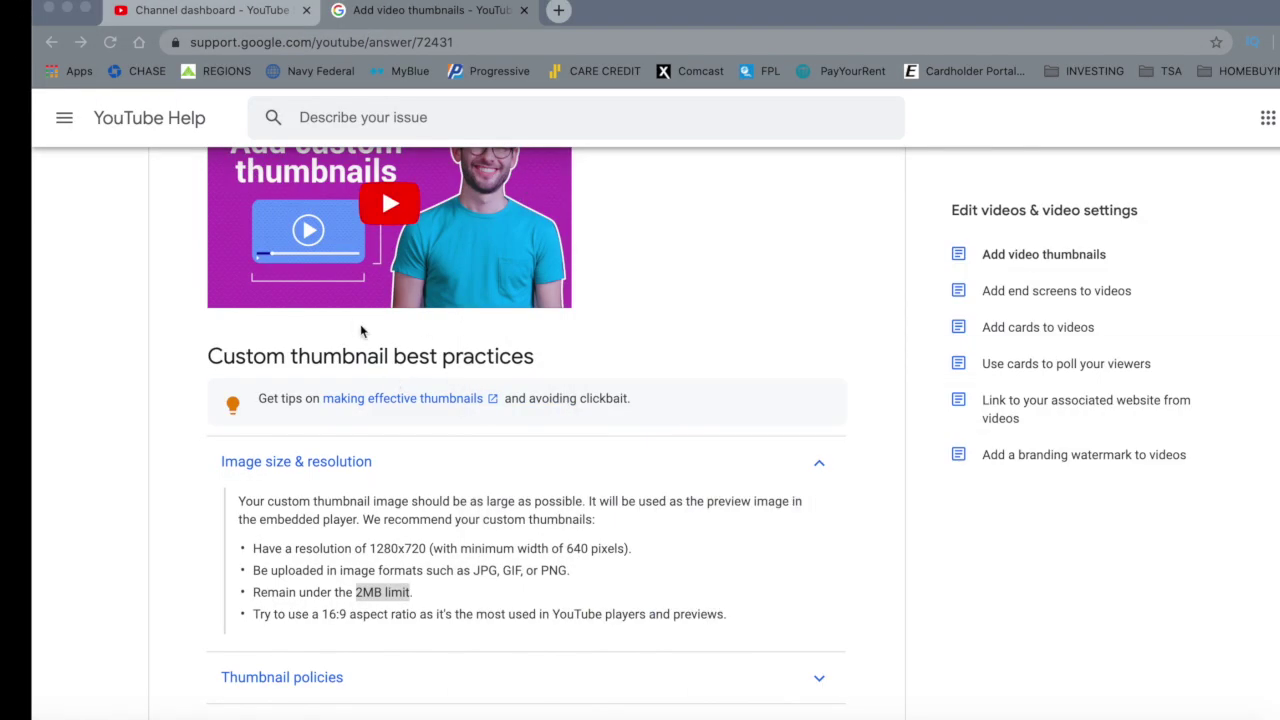
scroll(525, 400, "up", 15)
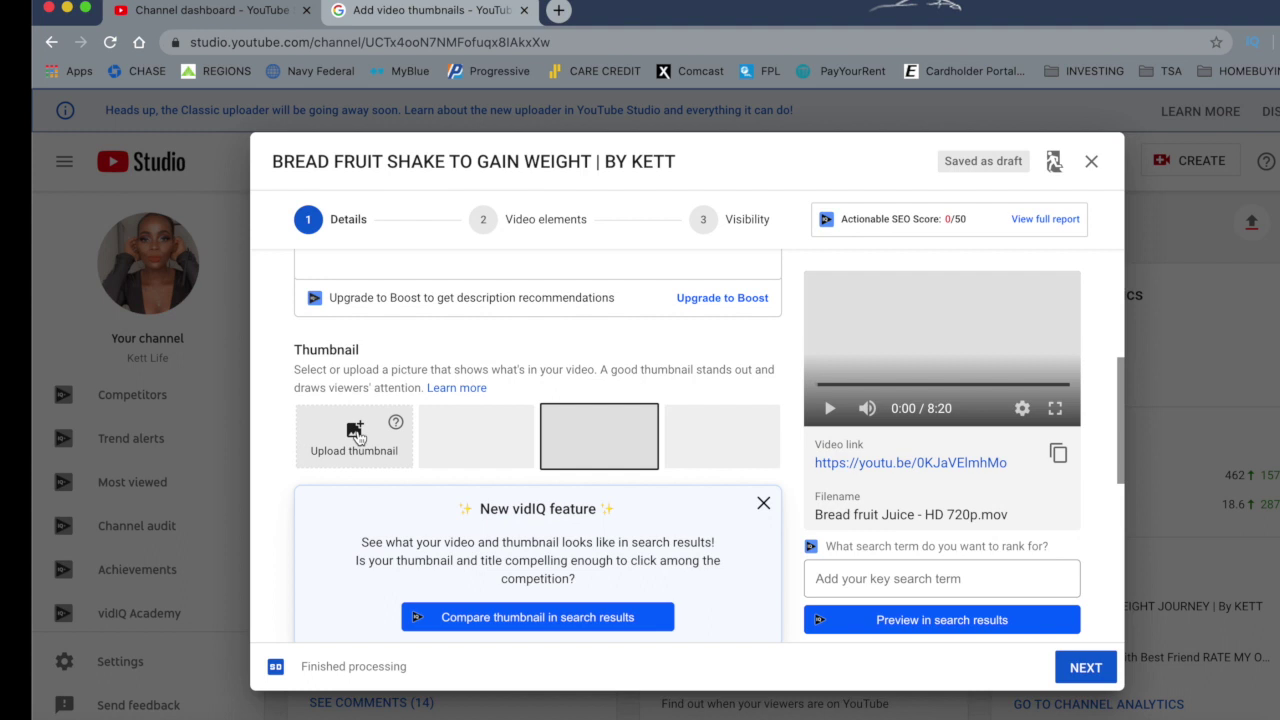
left_click(358, 437)
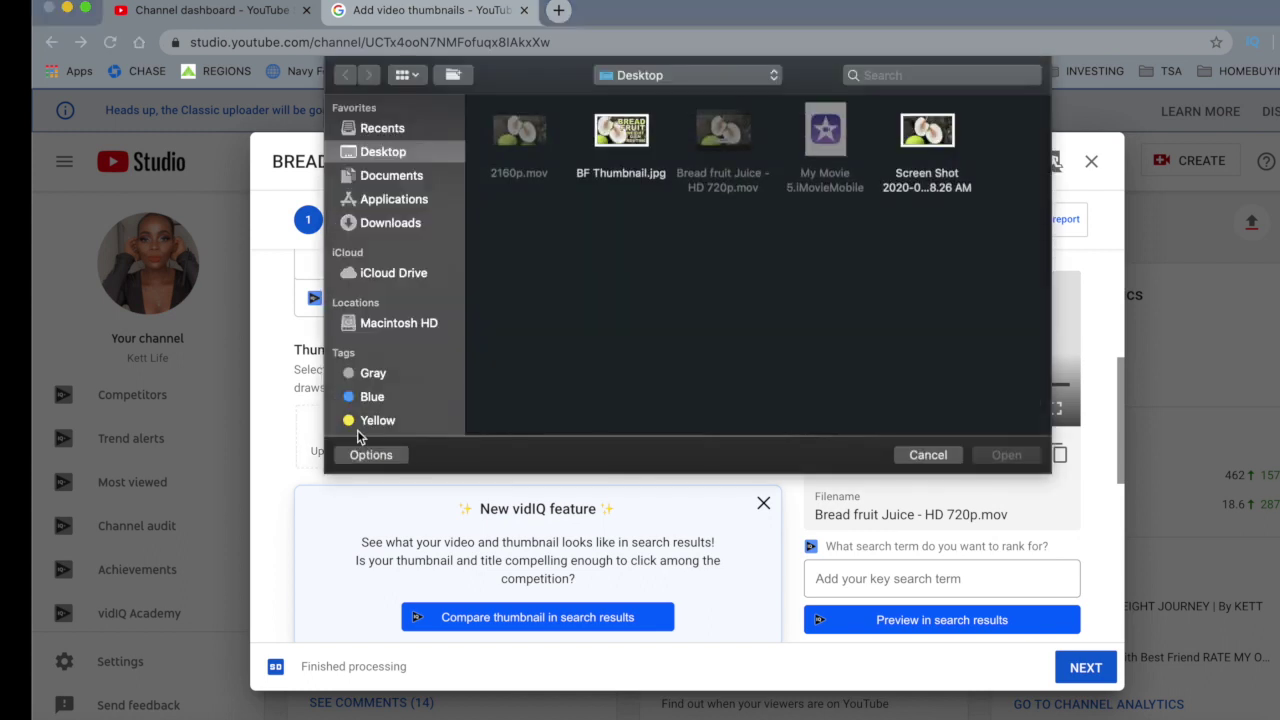
left_click(622, 138)
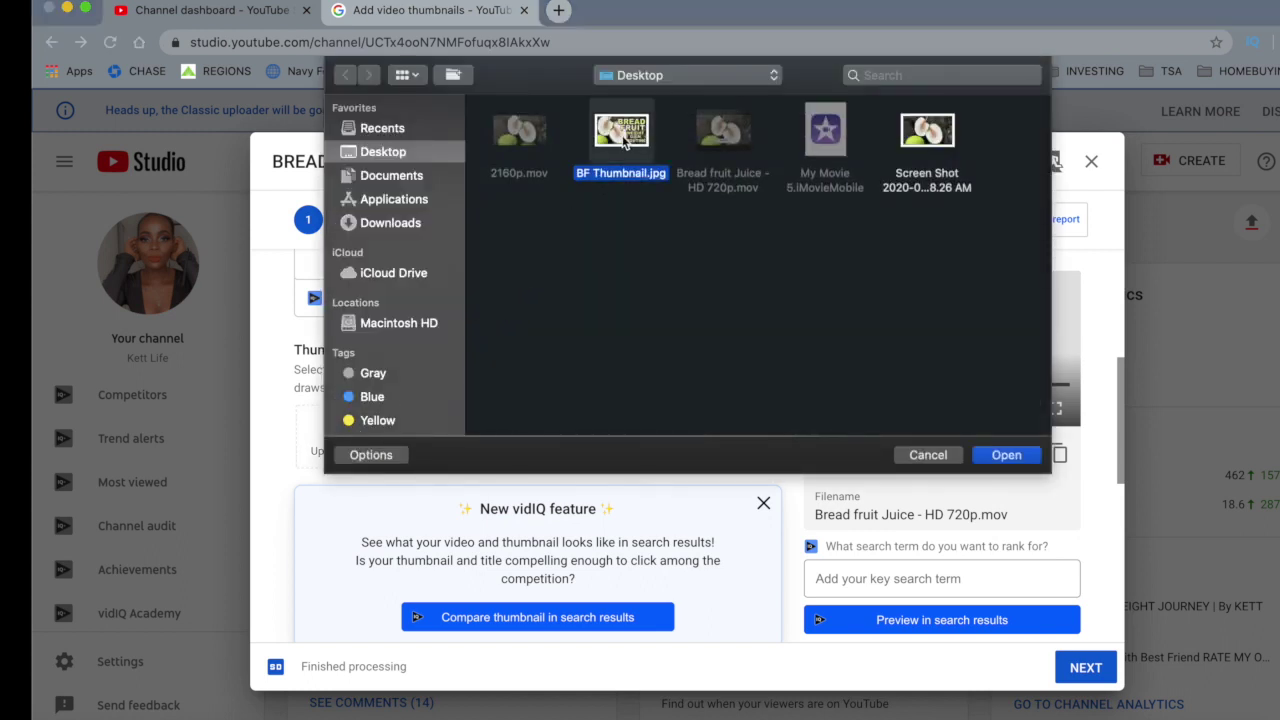
left_click(1006, 455)
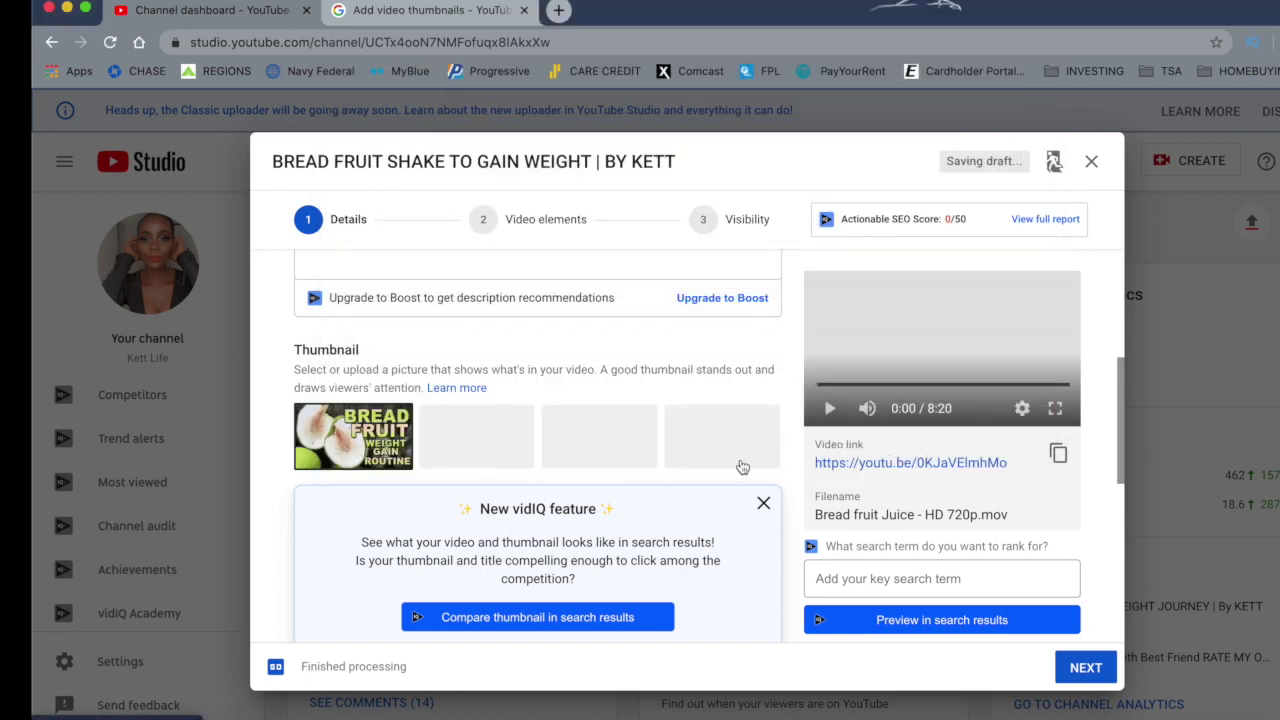
mouse_move(381, 441)
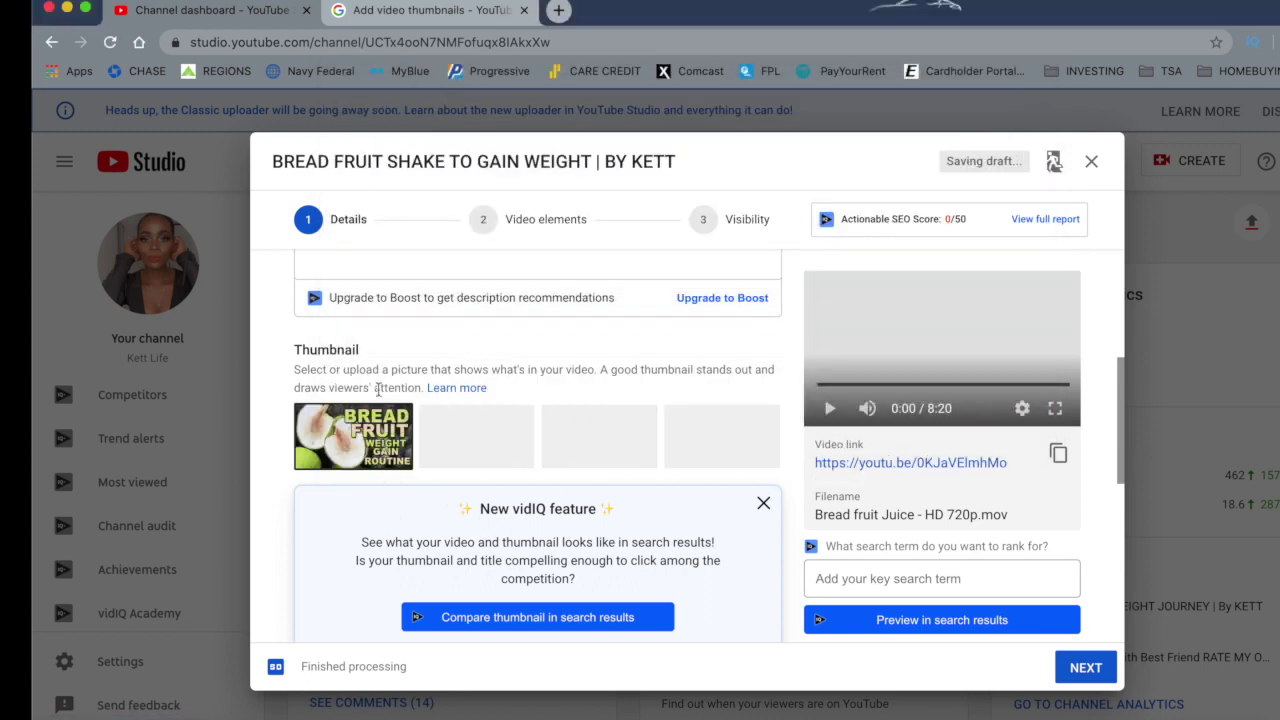